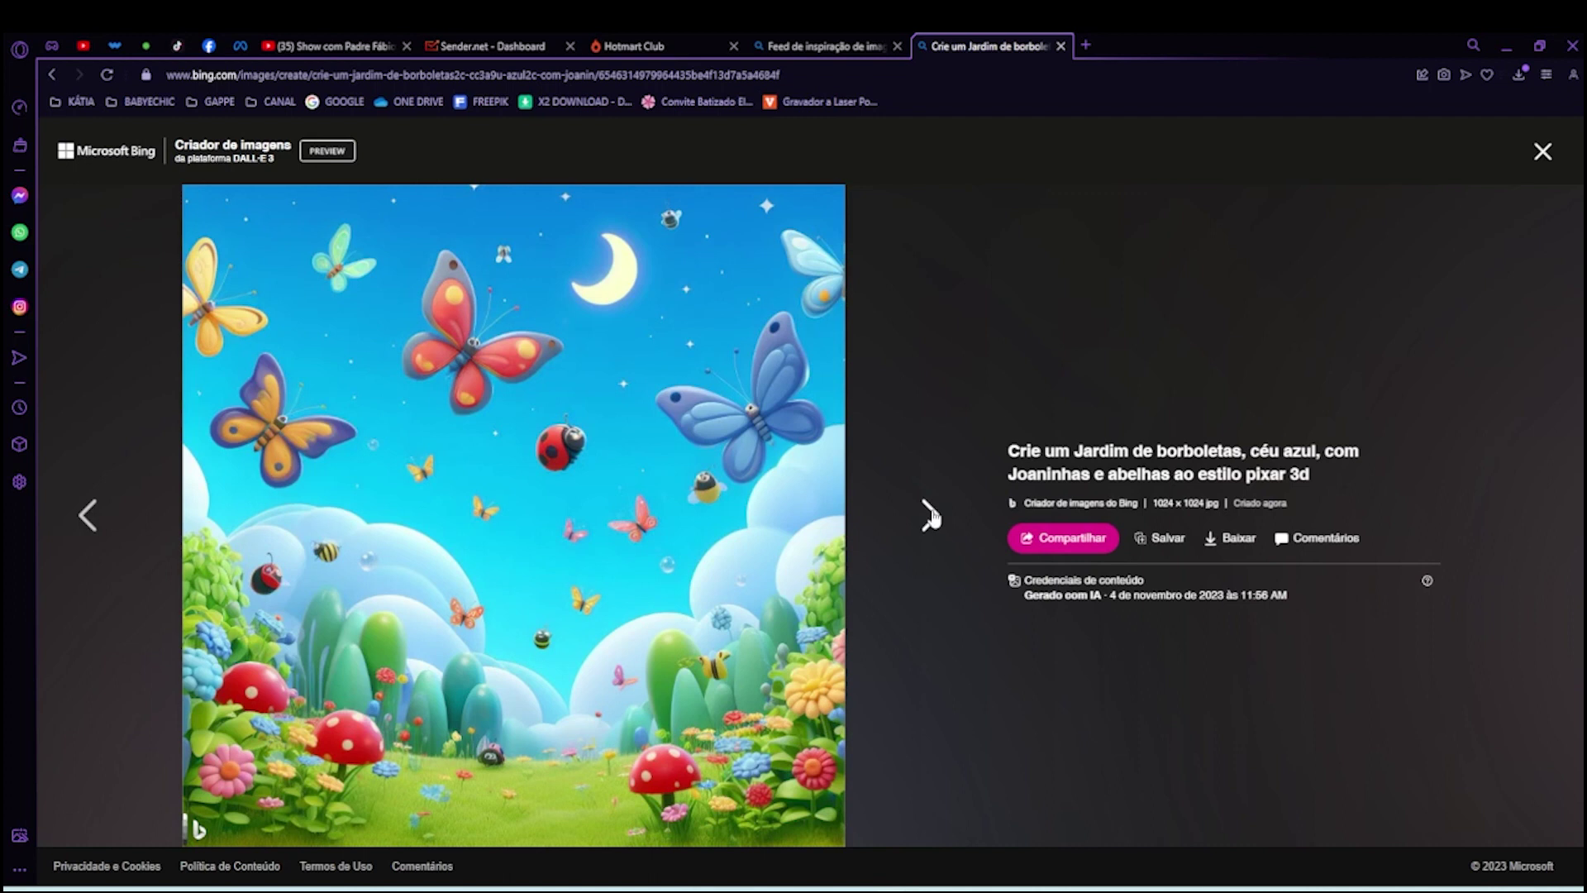
Step: Look through the generated butterfly garden images at full size and close the viewer
{"action": "left_click", "coordinate": [928, 514]}
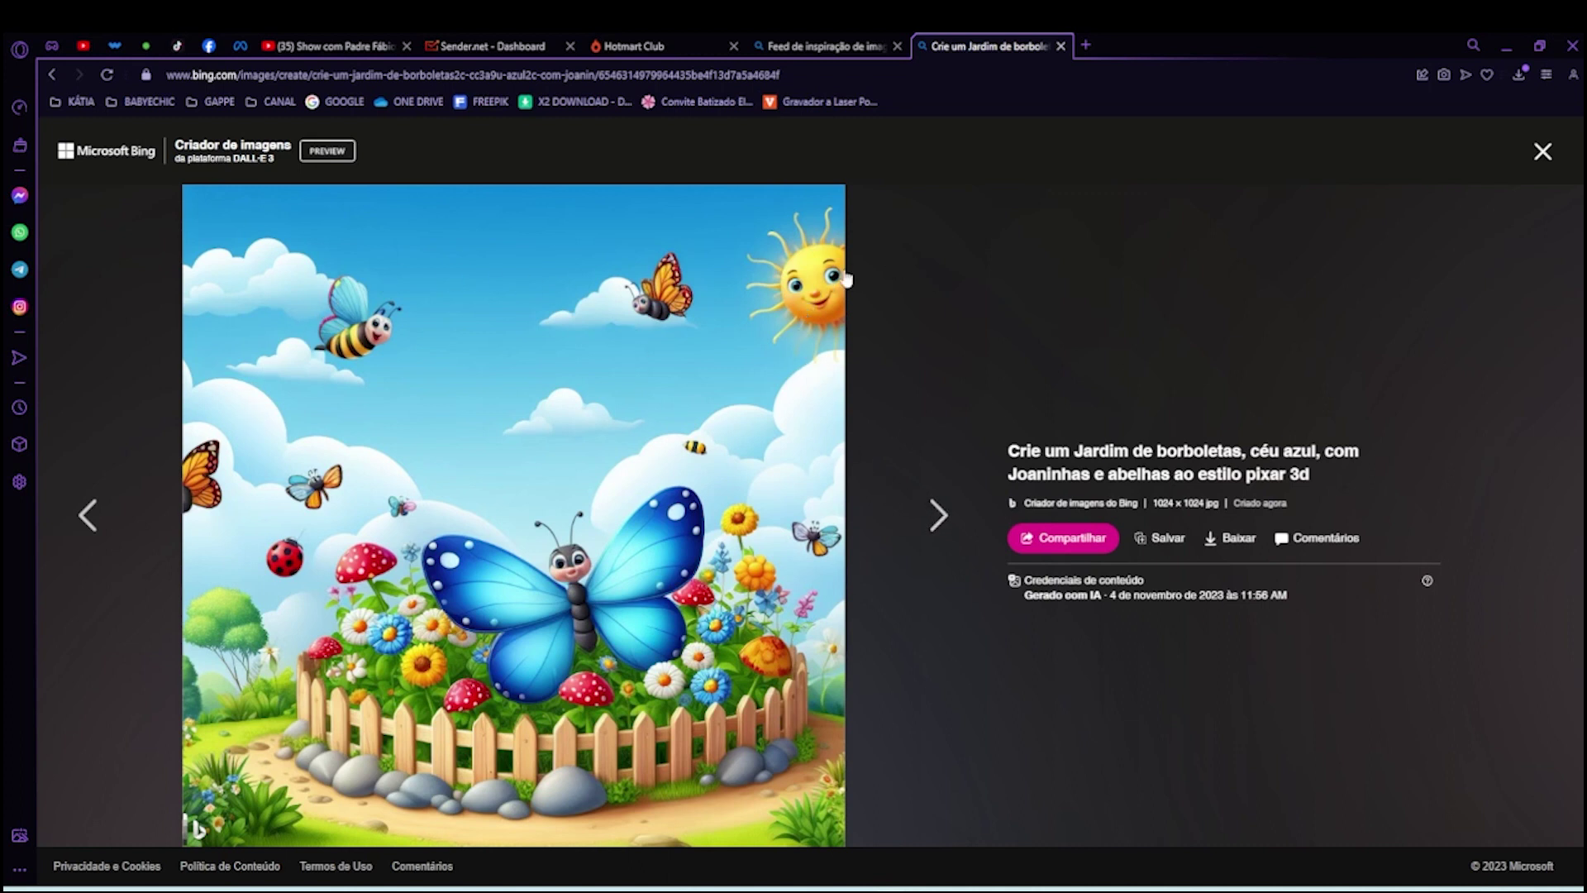
{"action": "left_click", "coordinate": [927, 512]}
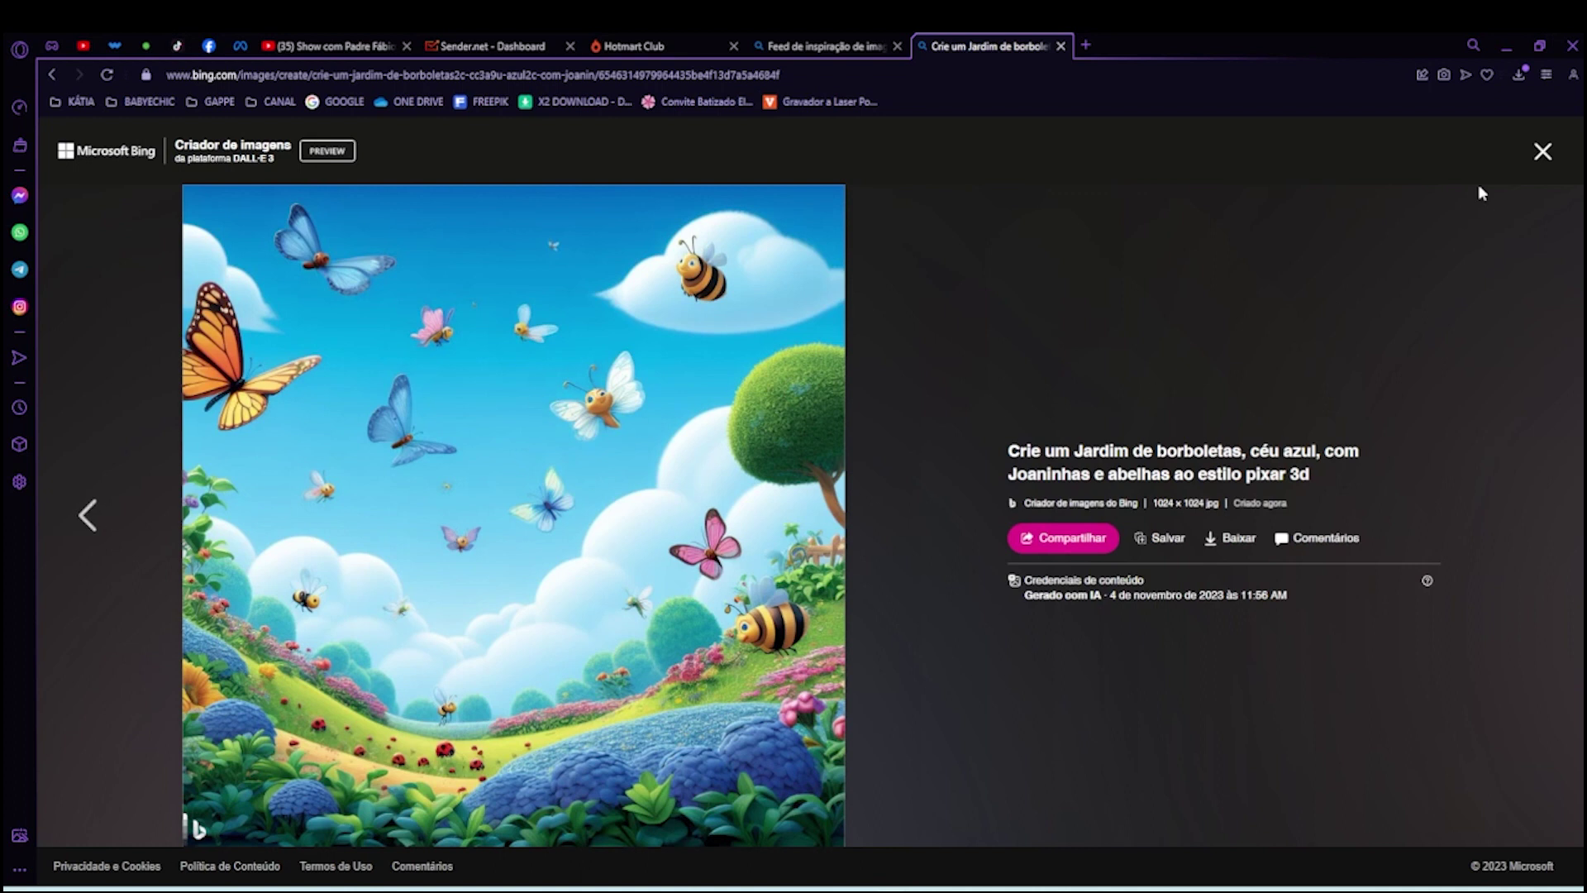
{"action": "left_click", "coordinate": [1541, 155]}
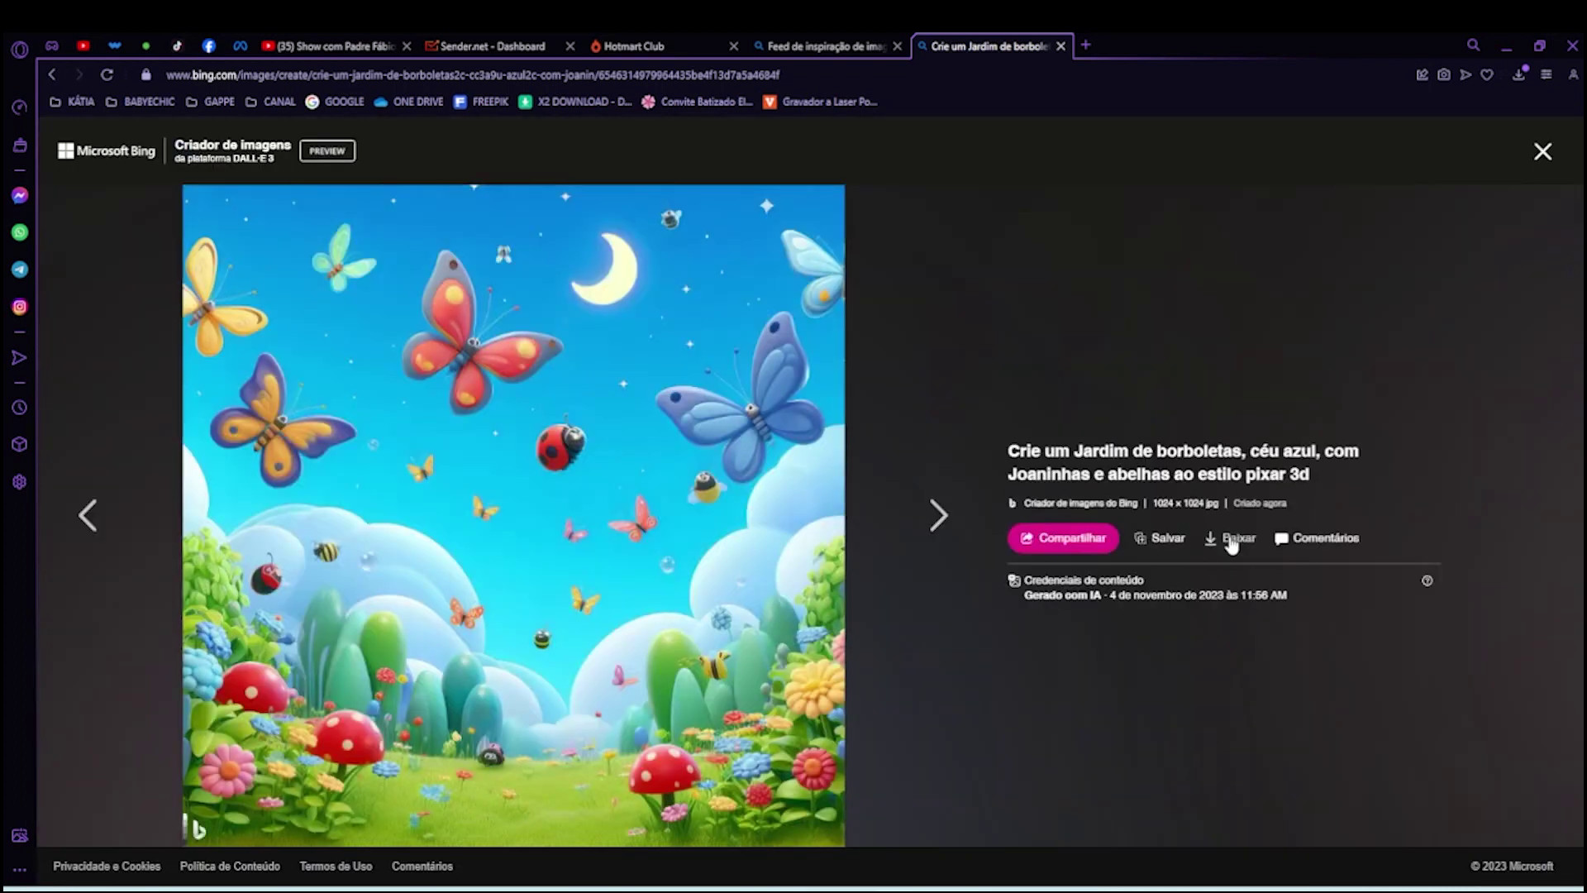
Step: Download the garden image with the crescent moon and red butterfly, and preview the downloaded JPEG
{"action": "left_click", "coordinate": [1232, 541]}
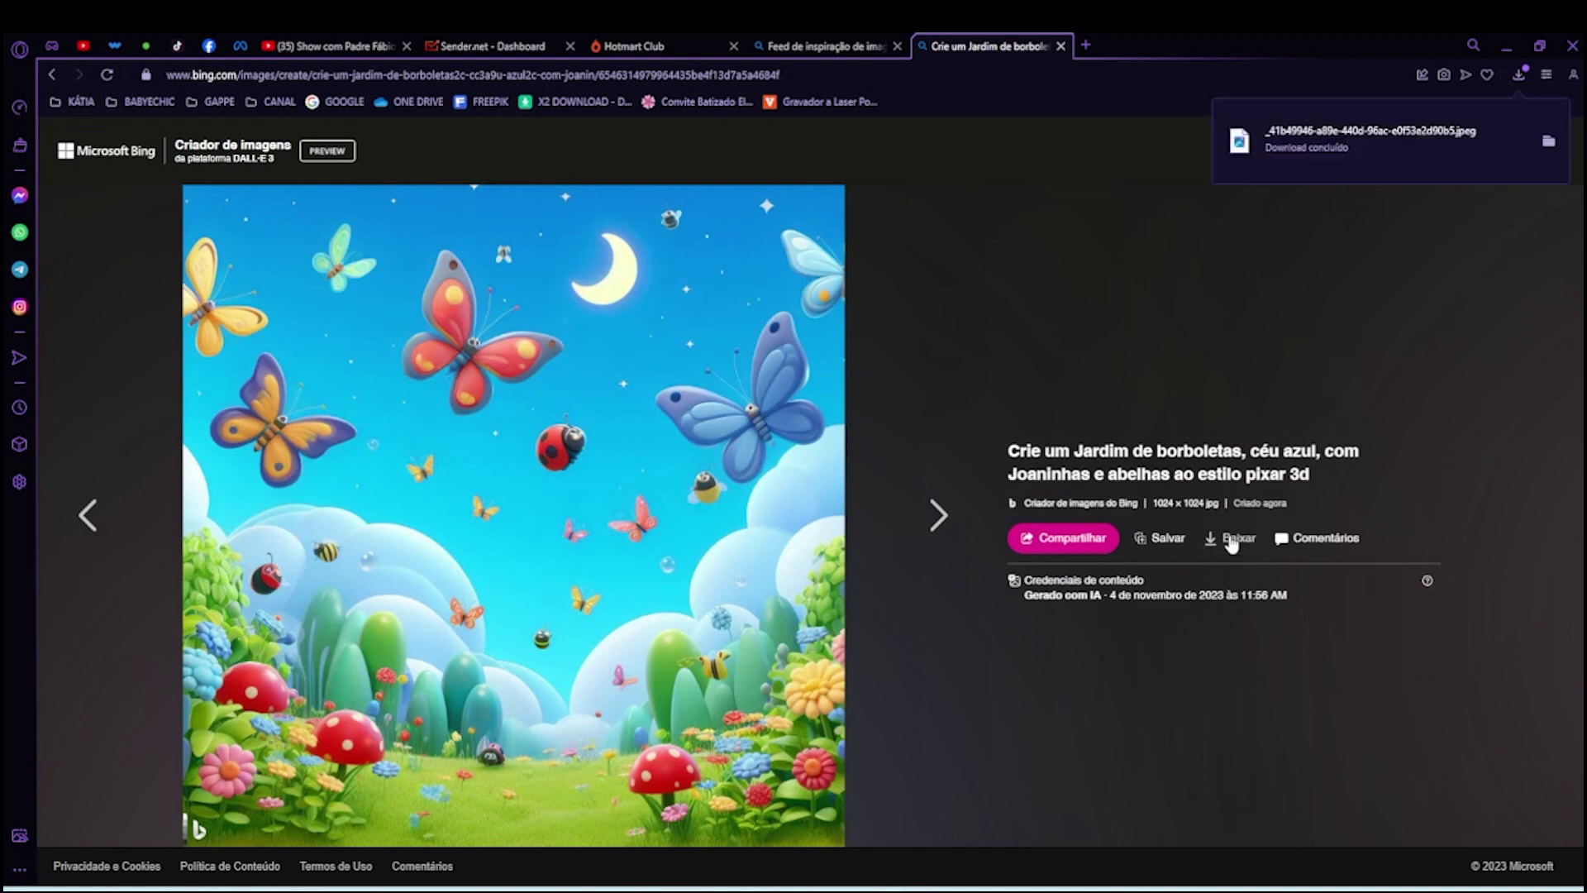
{"action": "left_click", "coordinate": [1296, 142]}
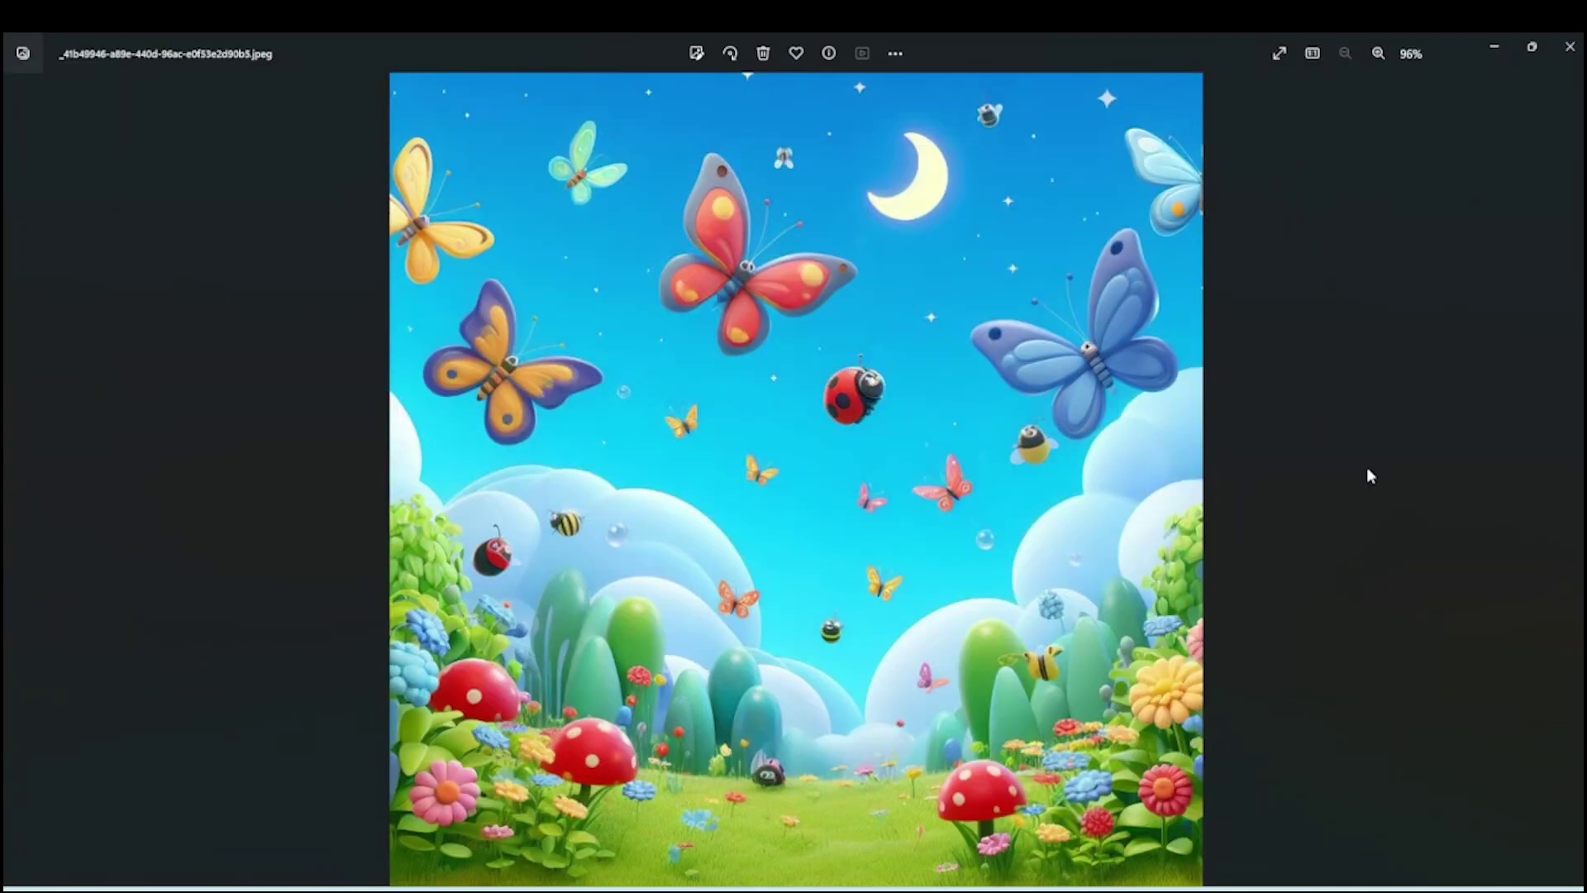
{"action": "left_click", "coordinate": [1570, 47]}
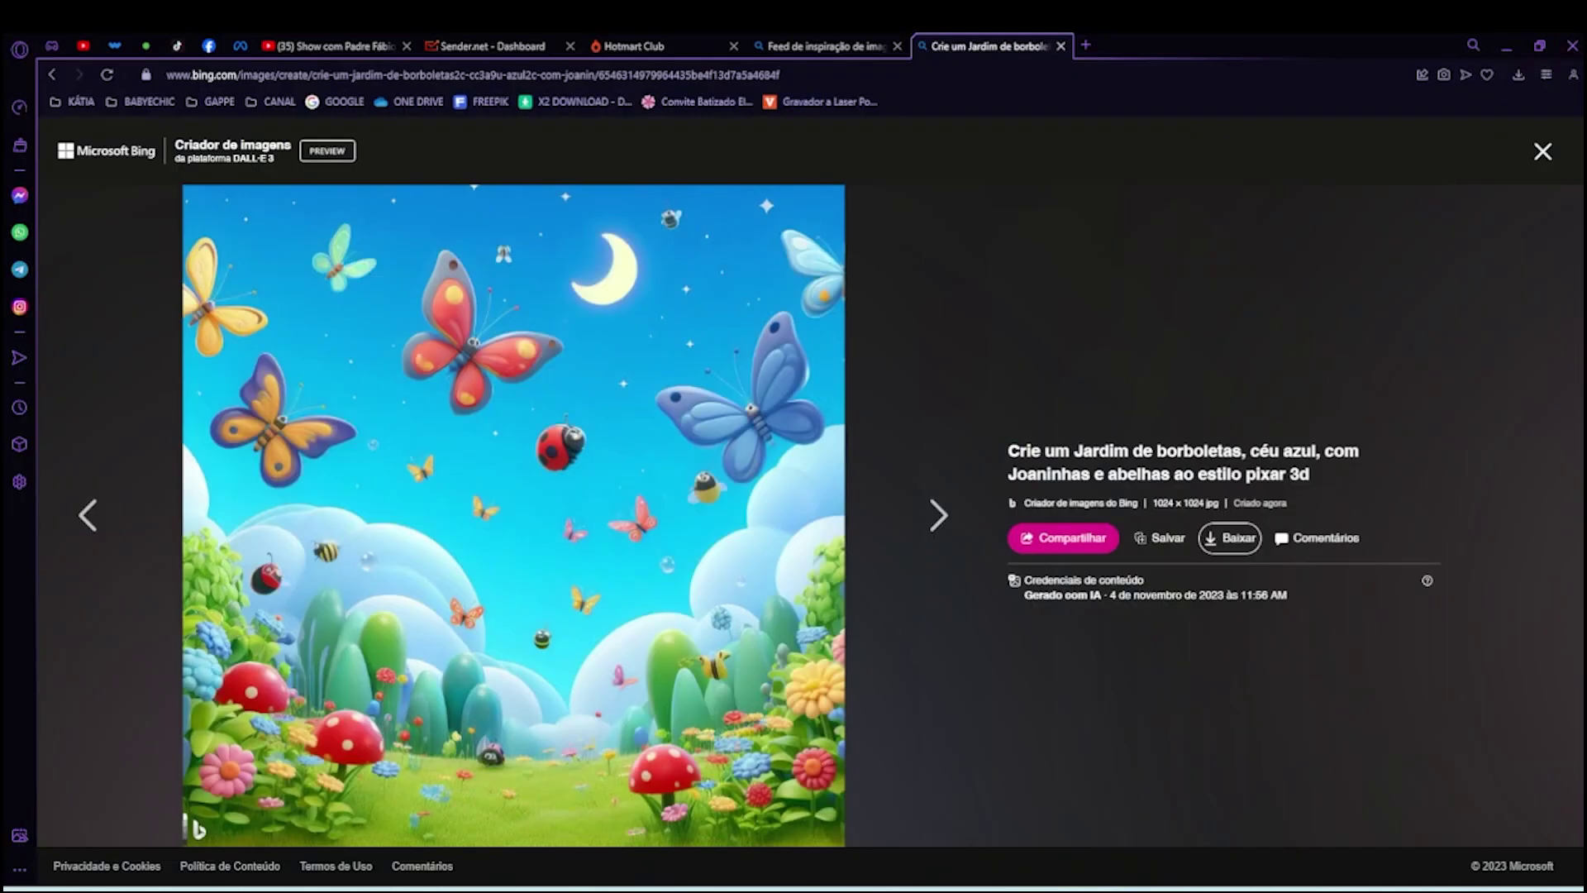
Step: Switch to CorelDRAW, check the koala PowerClip, and close the GIRL and BOY Base-Padrões Gerais IA documents
{"action": "mouse_move", "coordinate": [1009, 890]}
{"action": "left_click", "coordinate": [1065, 806]}
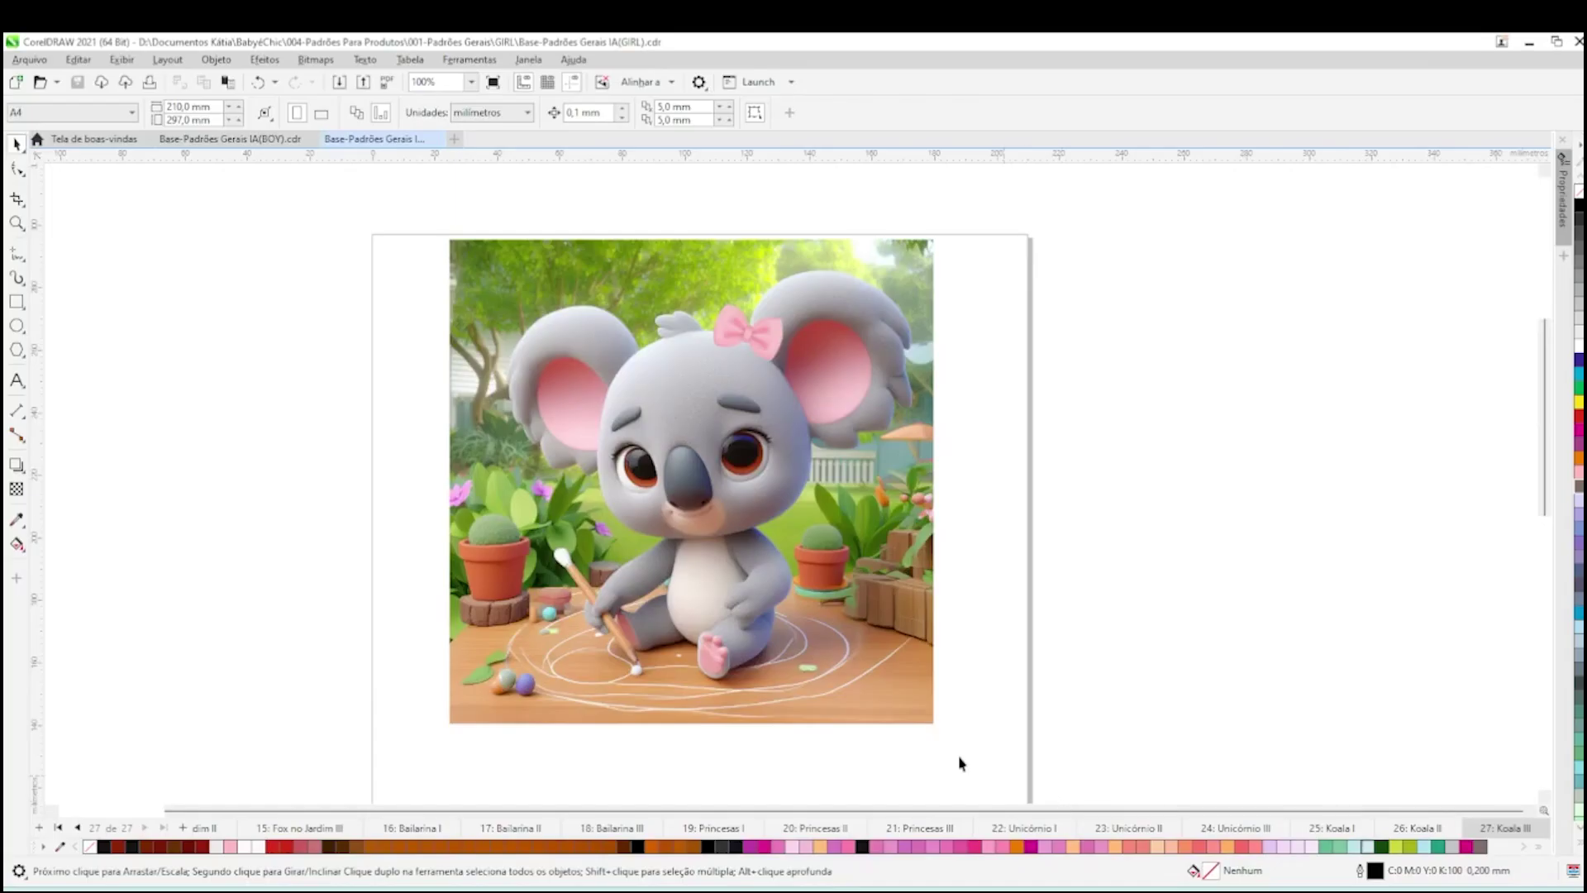
{"action": "left_click", "coordinate": [606, 393]}
{"action": "double_click", "coordinate": [606, 392]}
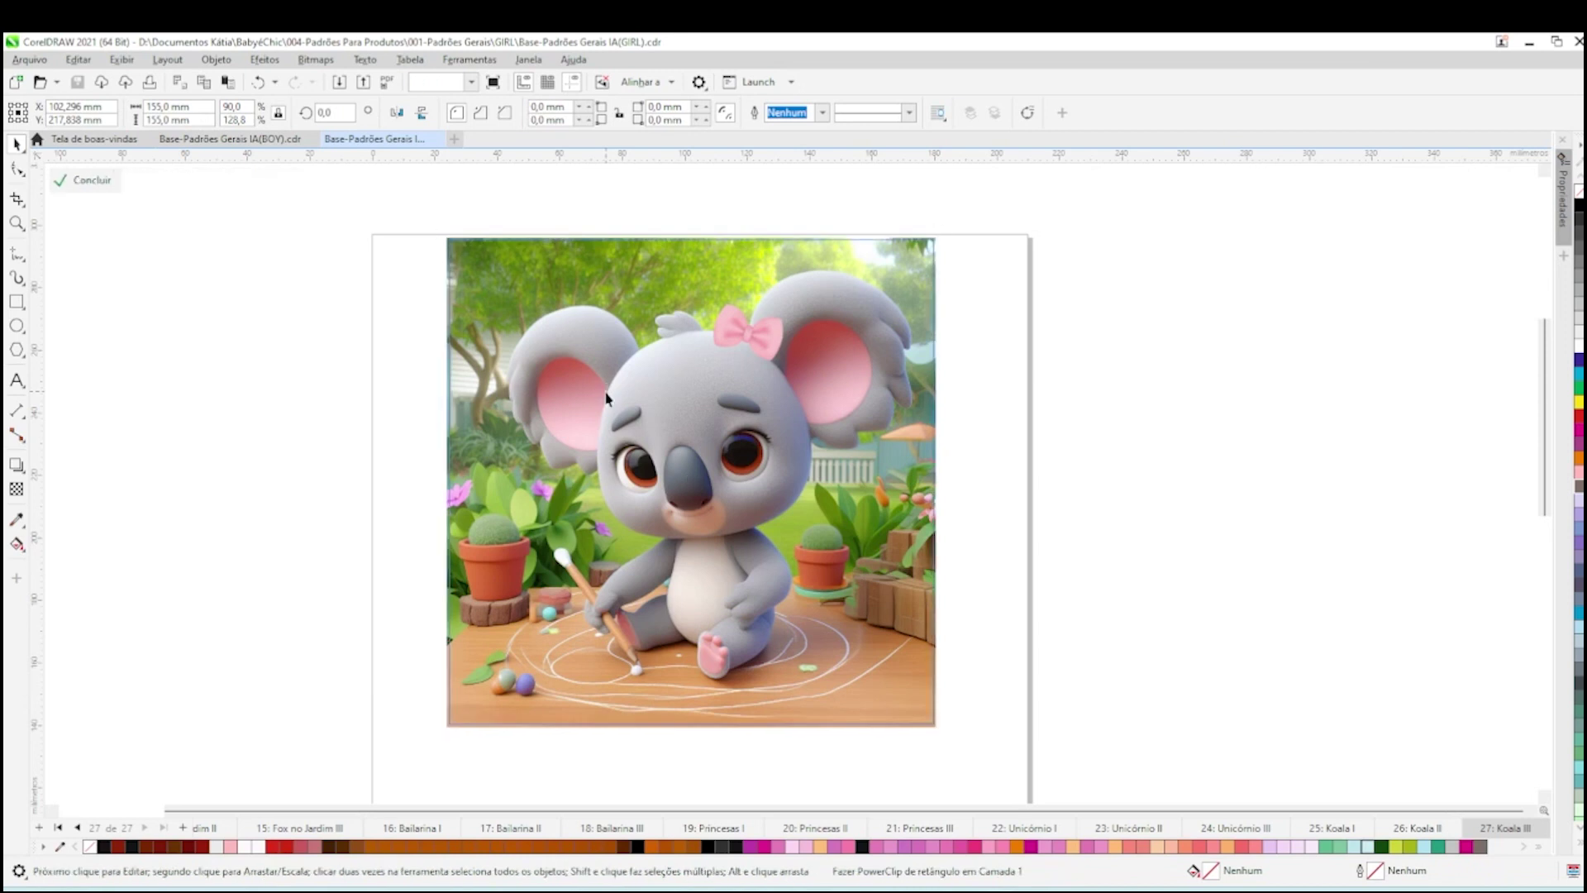
{"action": "left_click", "coordinate": [1340, 484]}
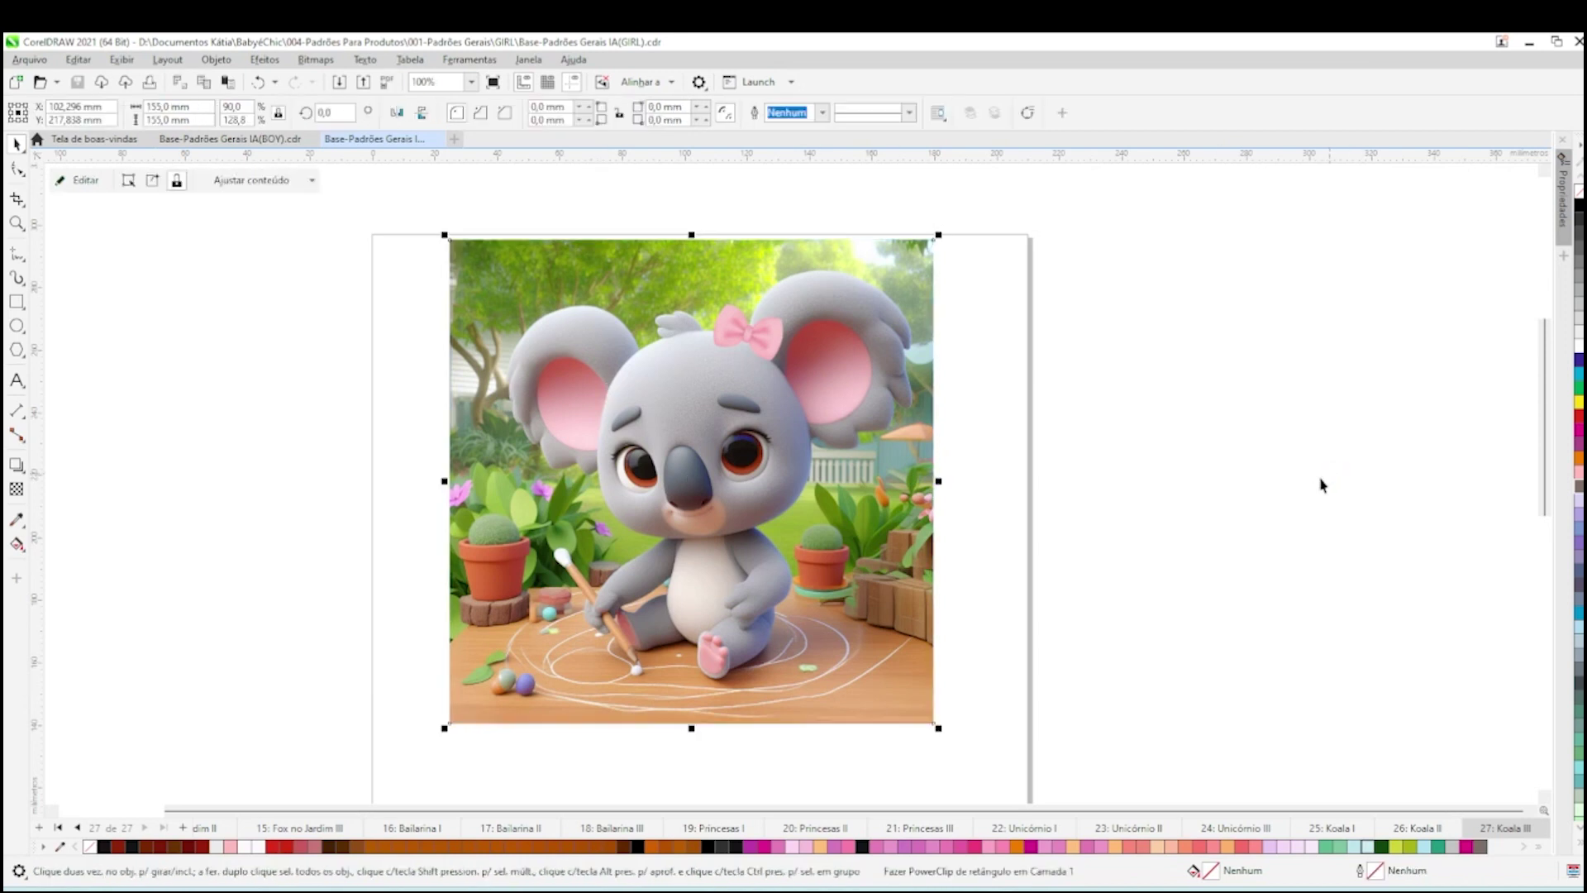
{"action": "left_click", "coordinate": [432, 138]}
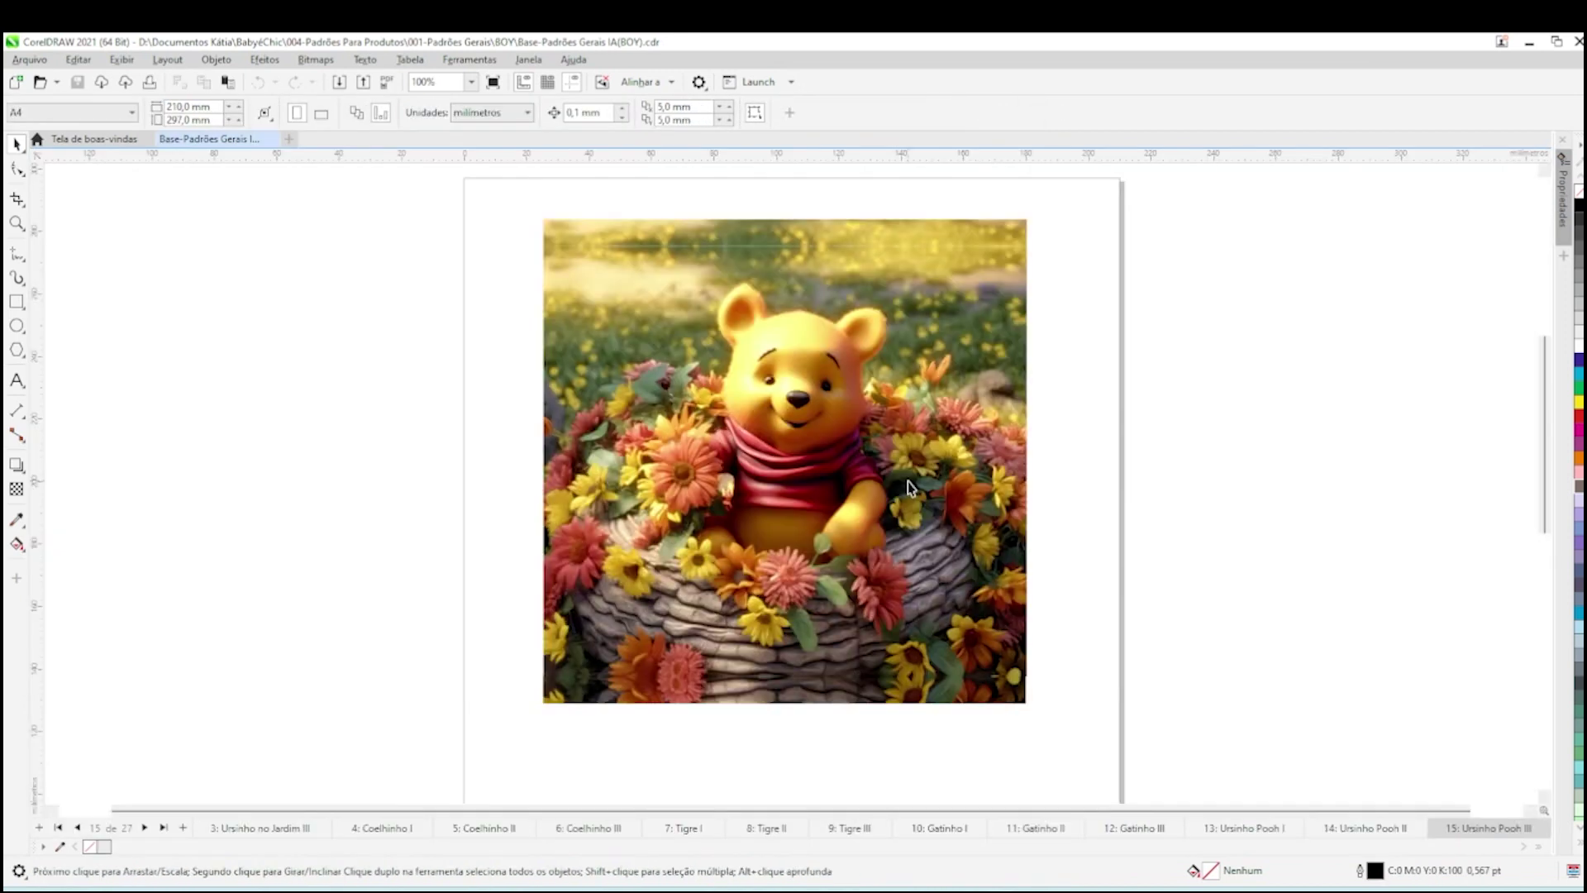
{"action": "left_click", "coordinate": [272, 139]}
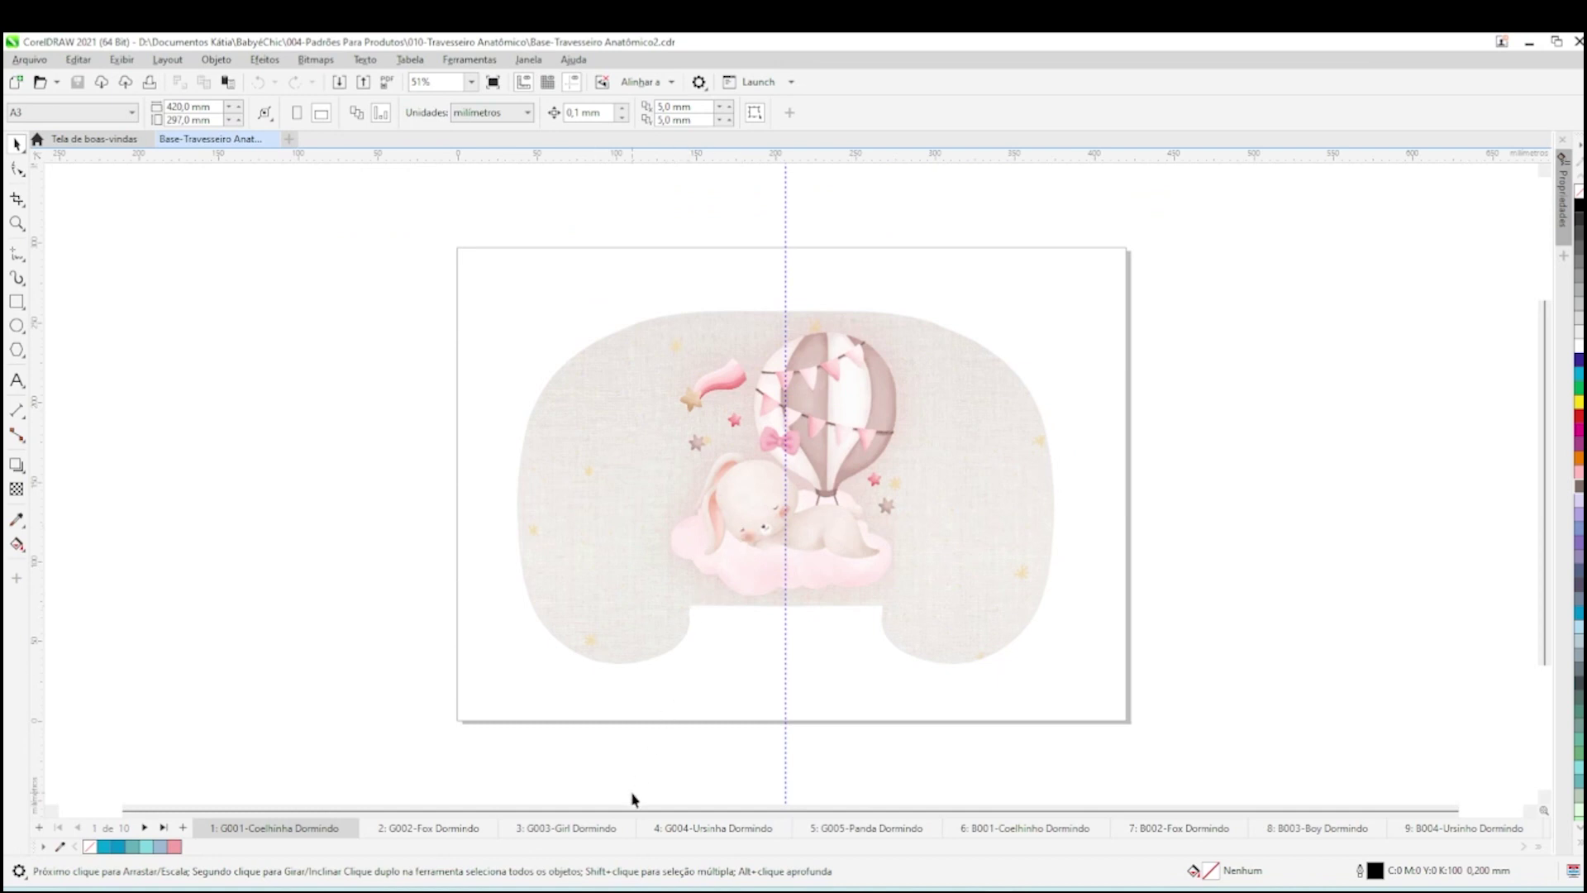
Step: Duplicate the page G001-Coelhinha Dormindo after itself, copying the layers and their contents
{"action": "left_click", "coordinate": [454, 828]}
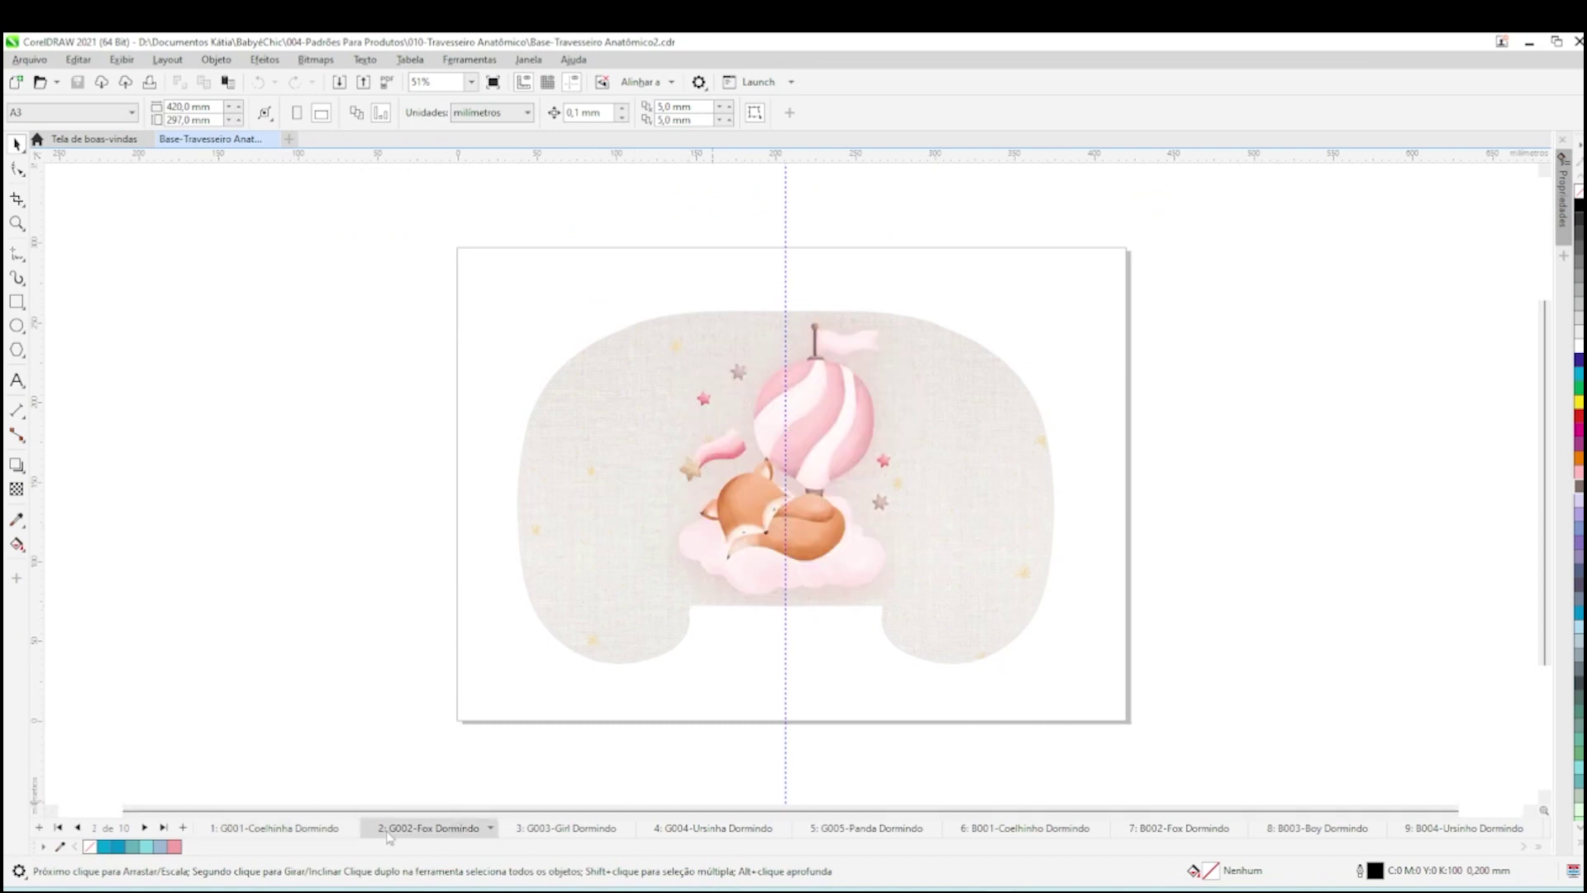
{"action": "right_click", "coordinate": [318, 828]}
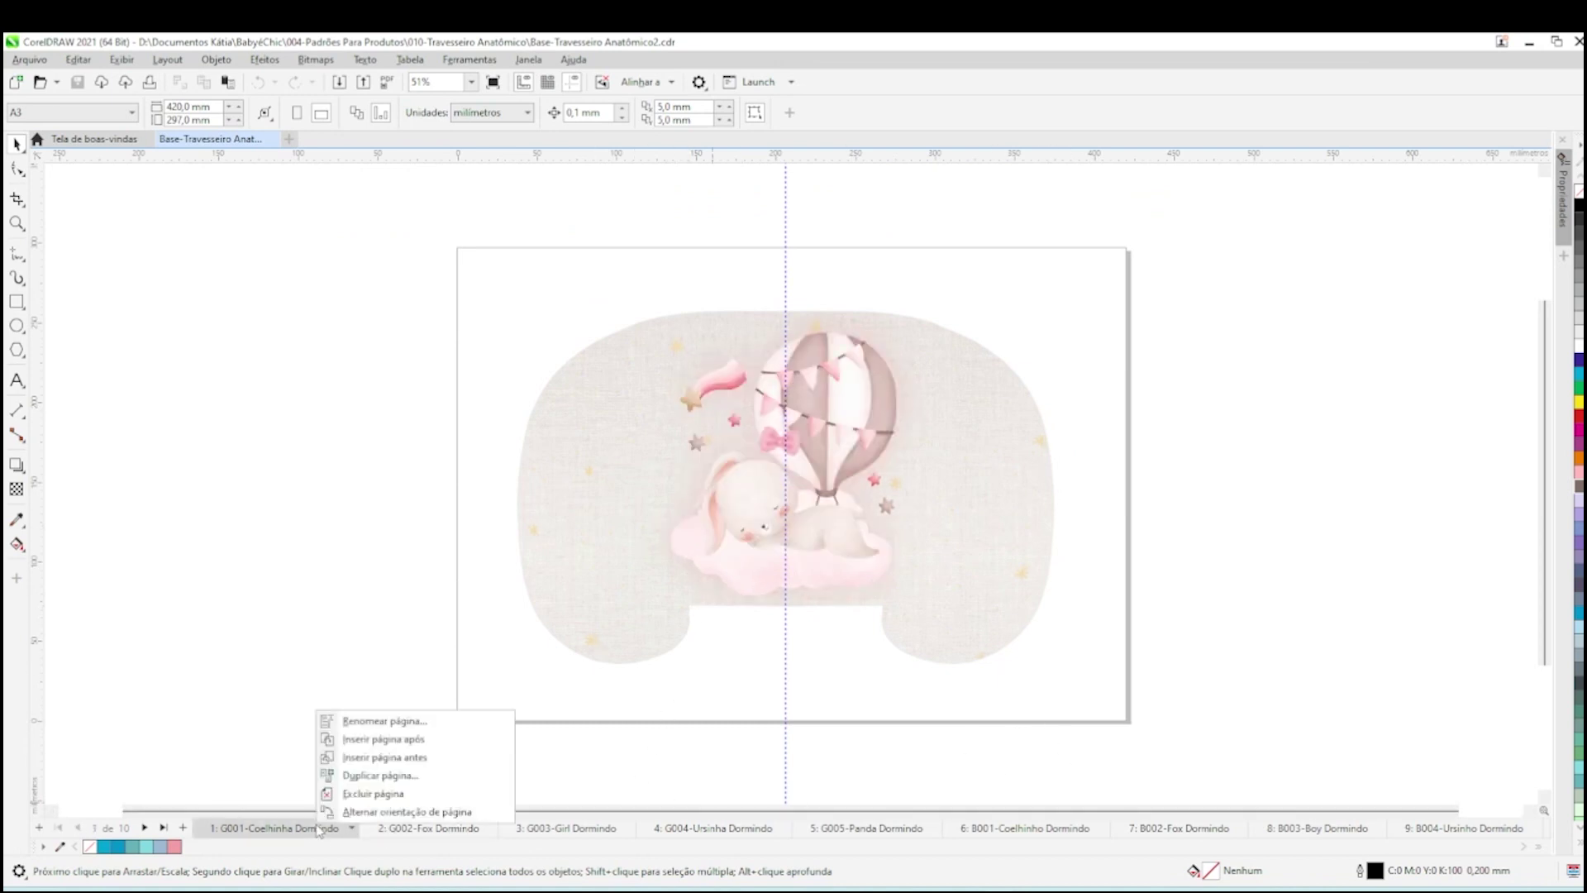
{"action": "left_click", "coordinate": [372, 775]}
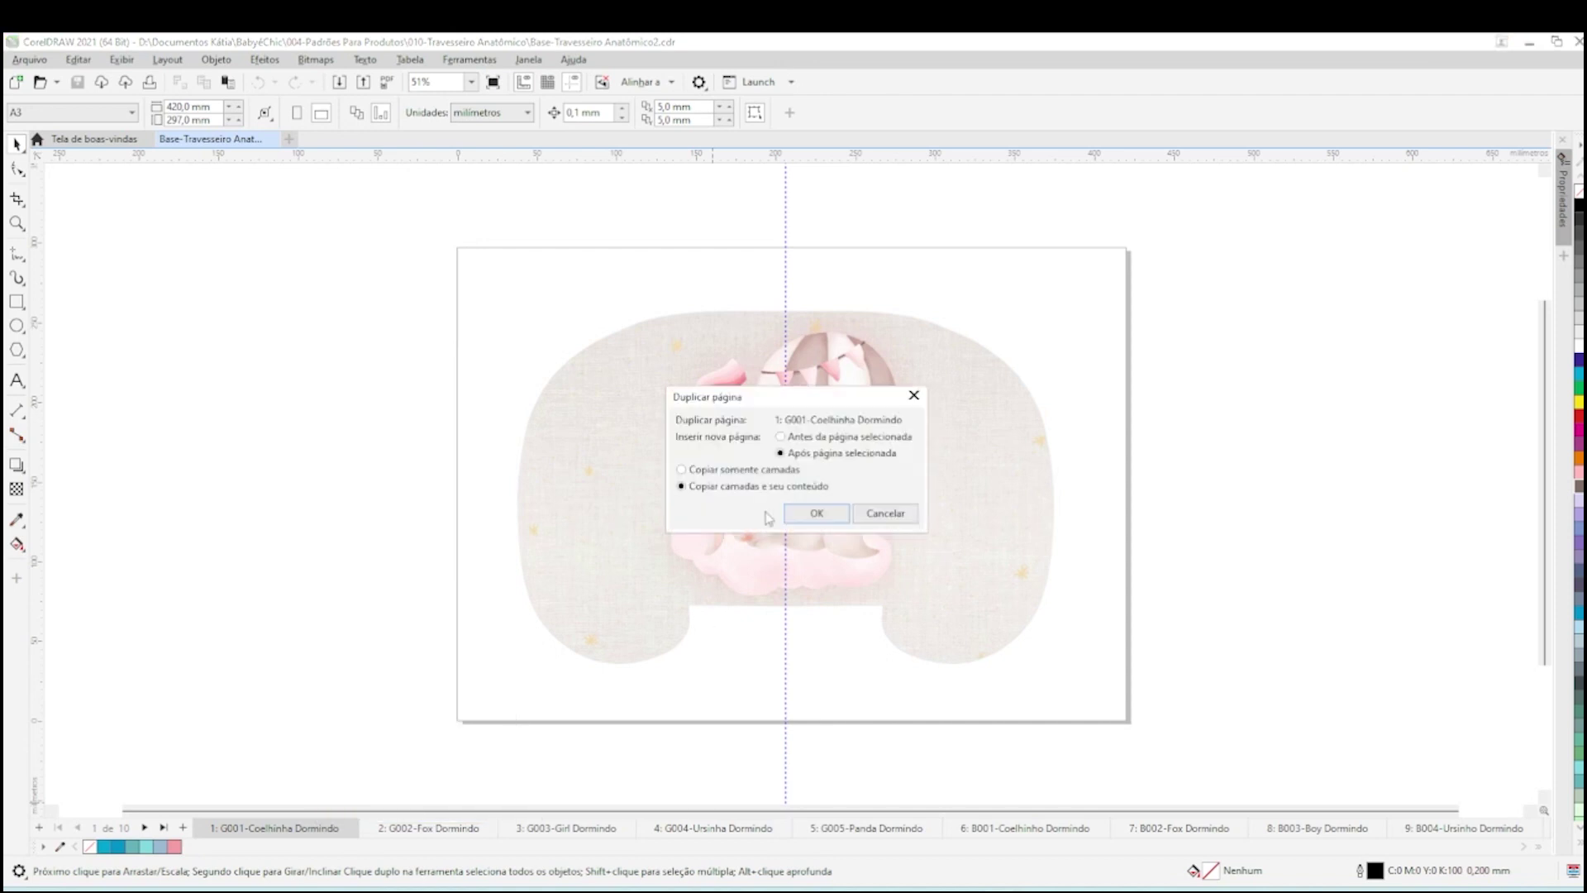
{"action": "left_click", "coordinate": [816, 513]}
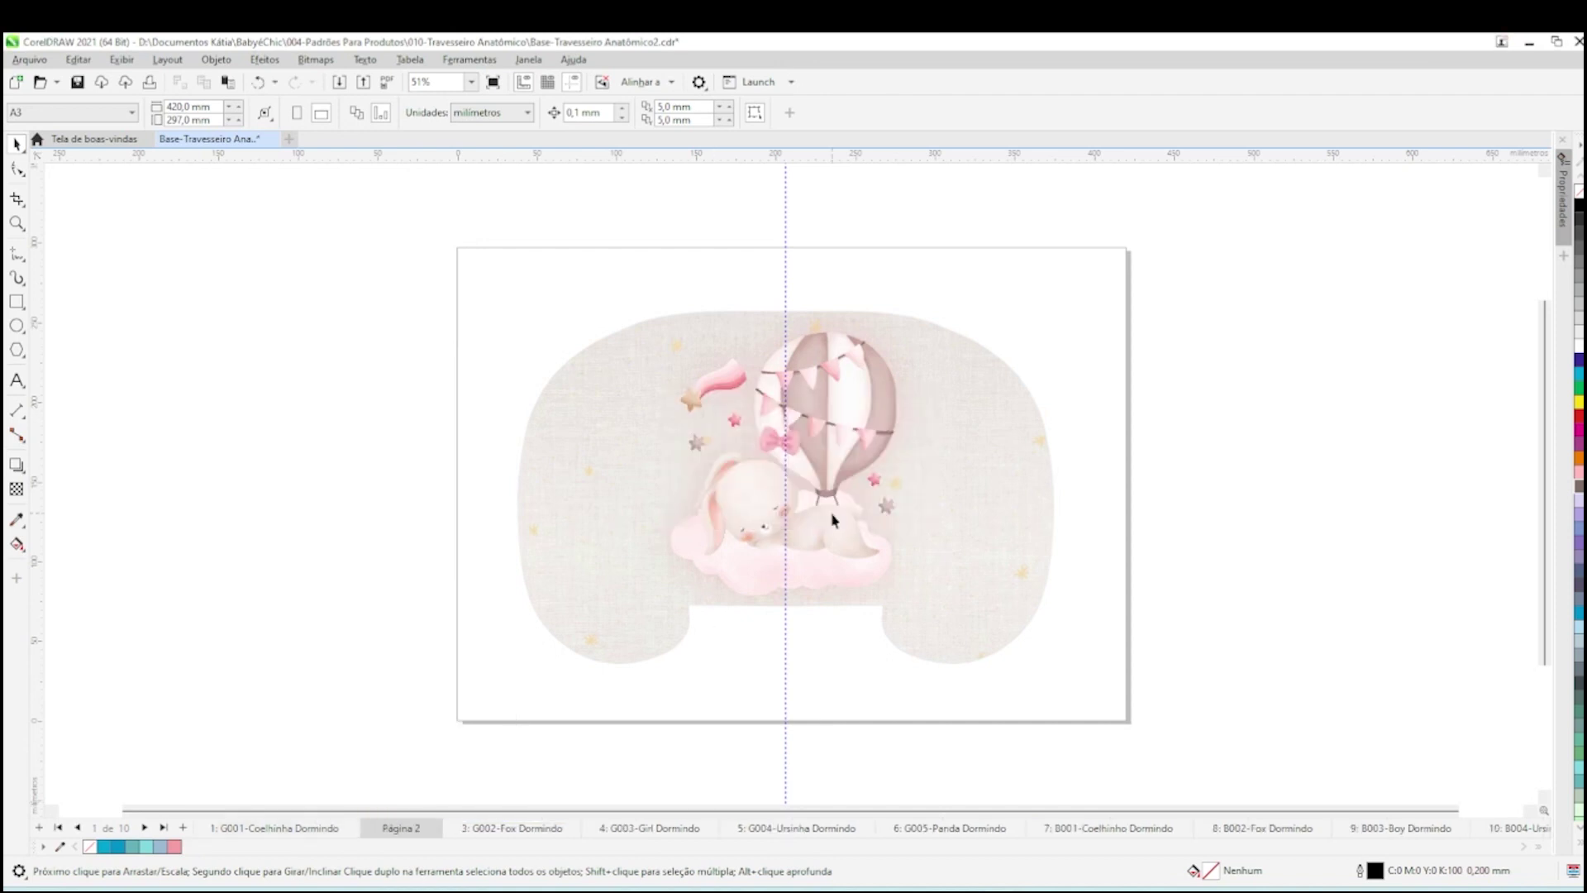
Step: Extract the contents of the pillow PowerClip on Página 2 and delete the bunny artwork and the pink bow
{"action": "right_click", "coordinate": [807, 464]}
{"action": "left_click", "coordinate": [847, 383]}
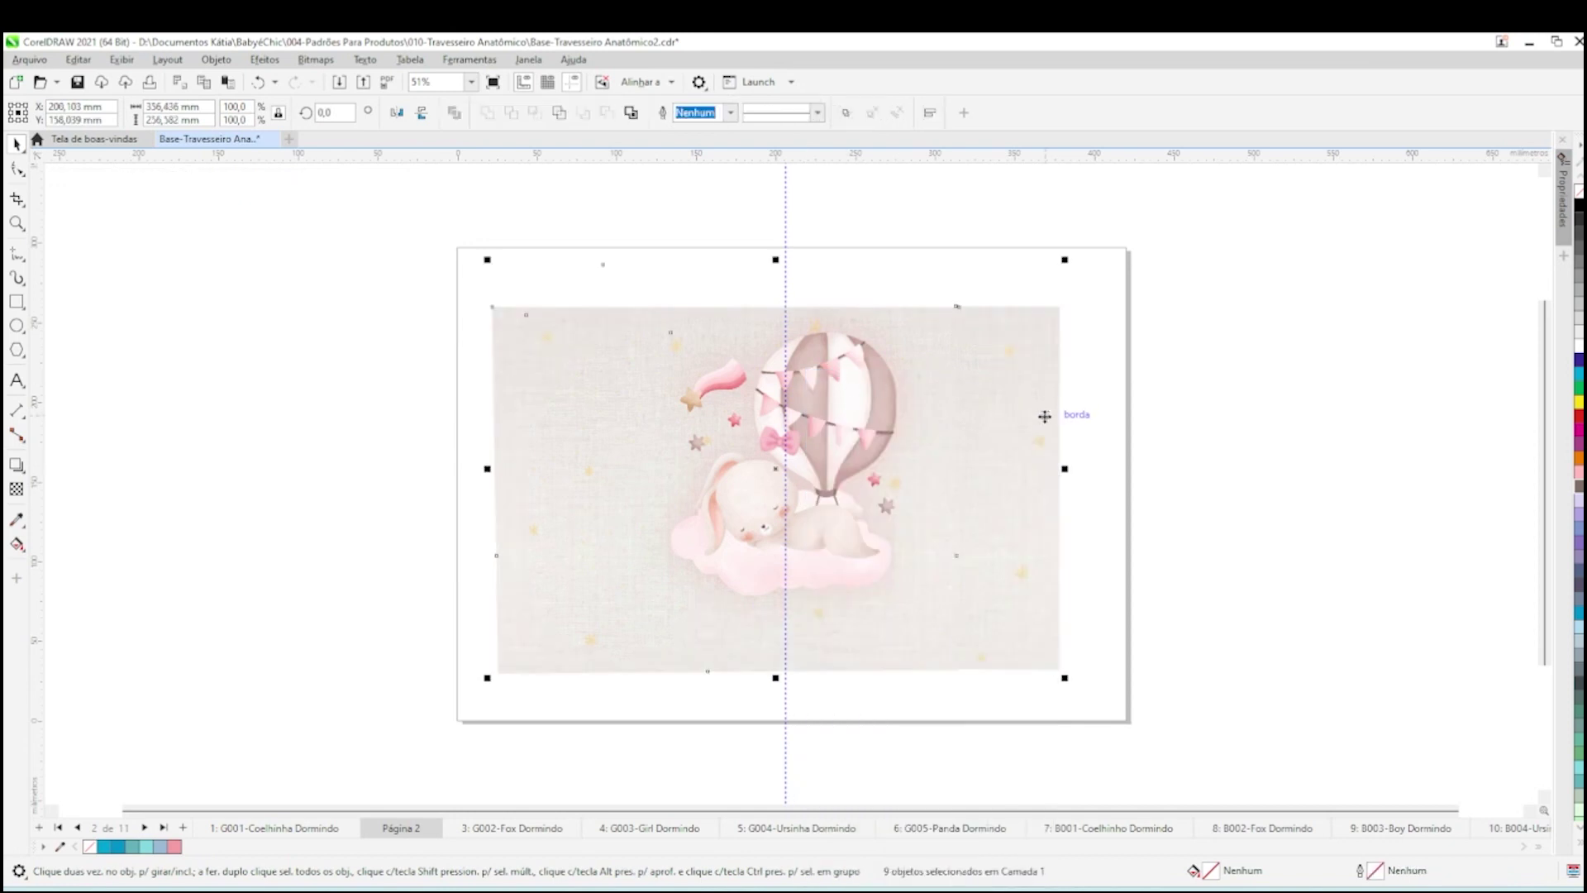
{"action": "key", "text": "Delete"}
{"action": "left_click", "coordinate": [769, 439]}
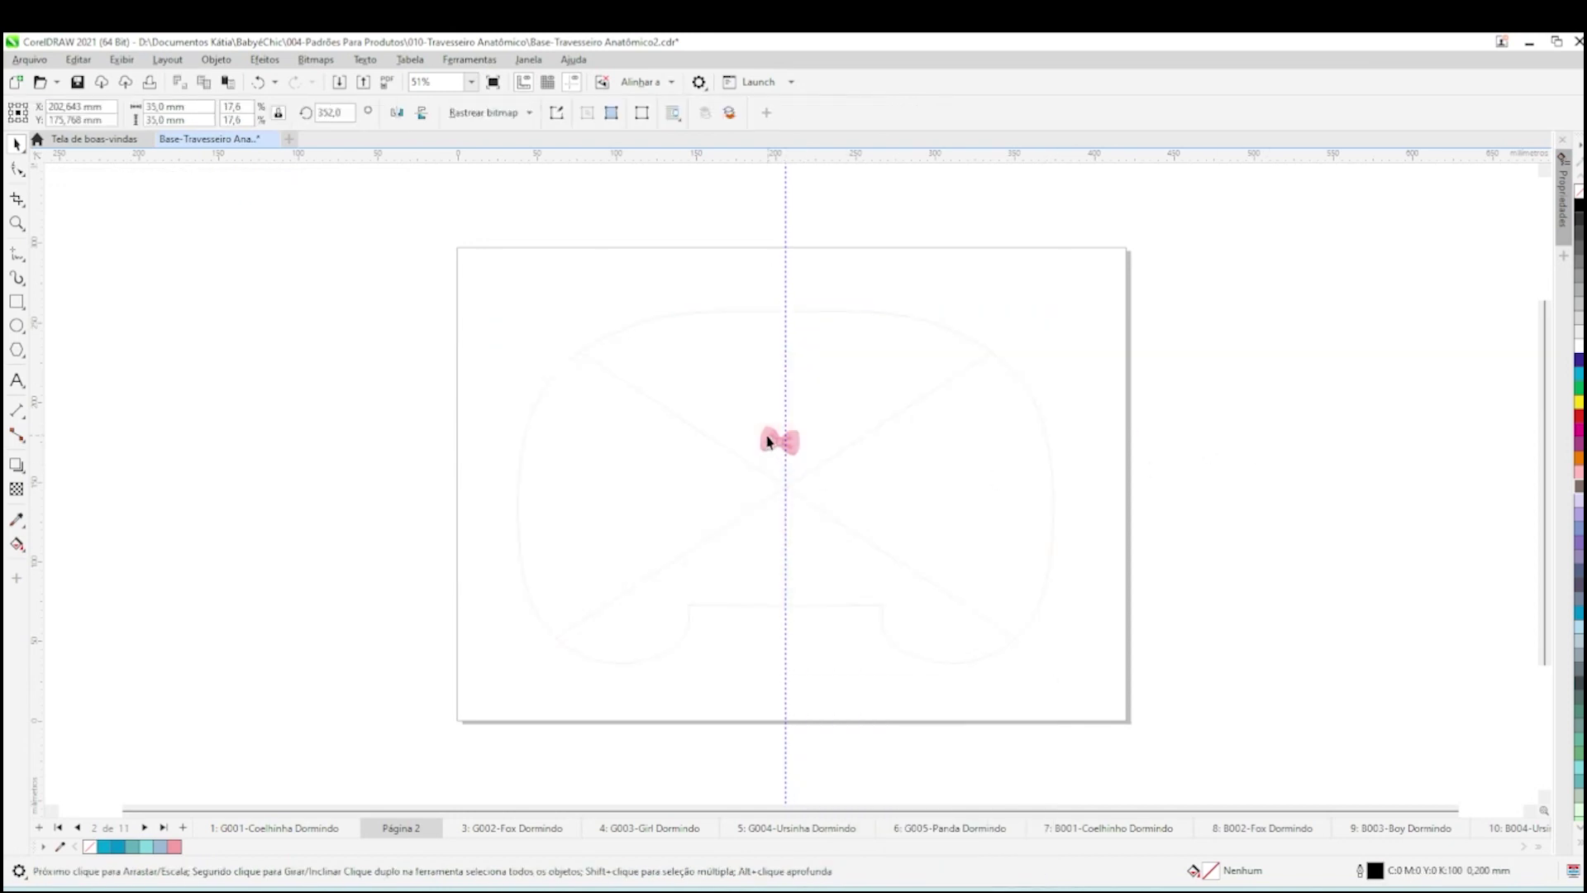
{"action": "key", "text": "Delete"}
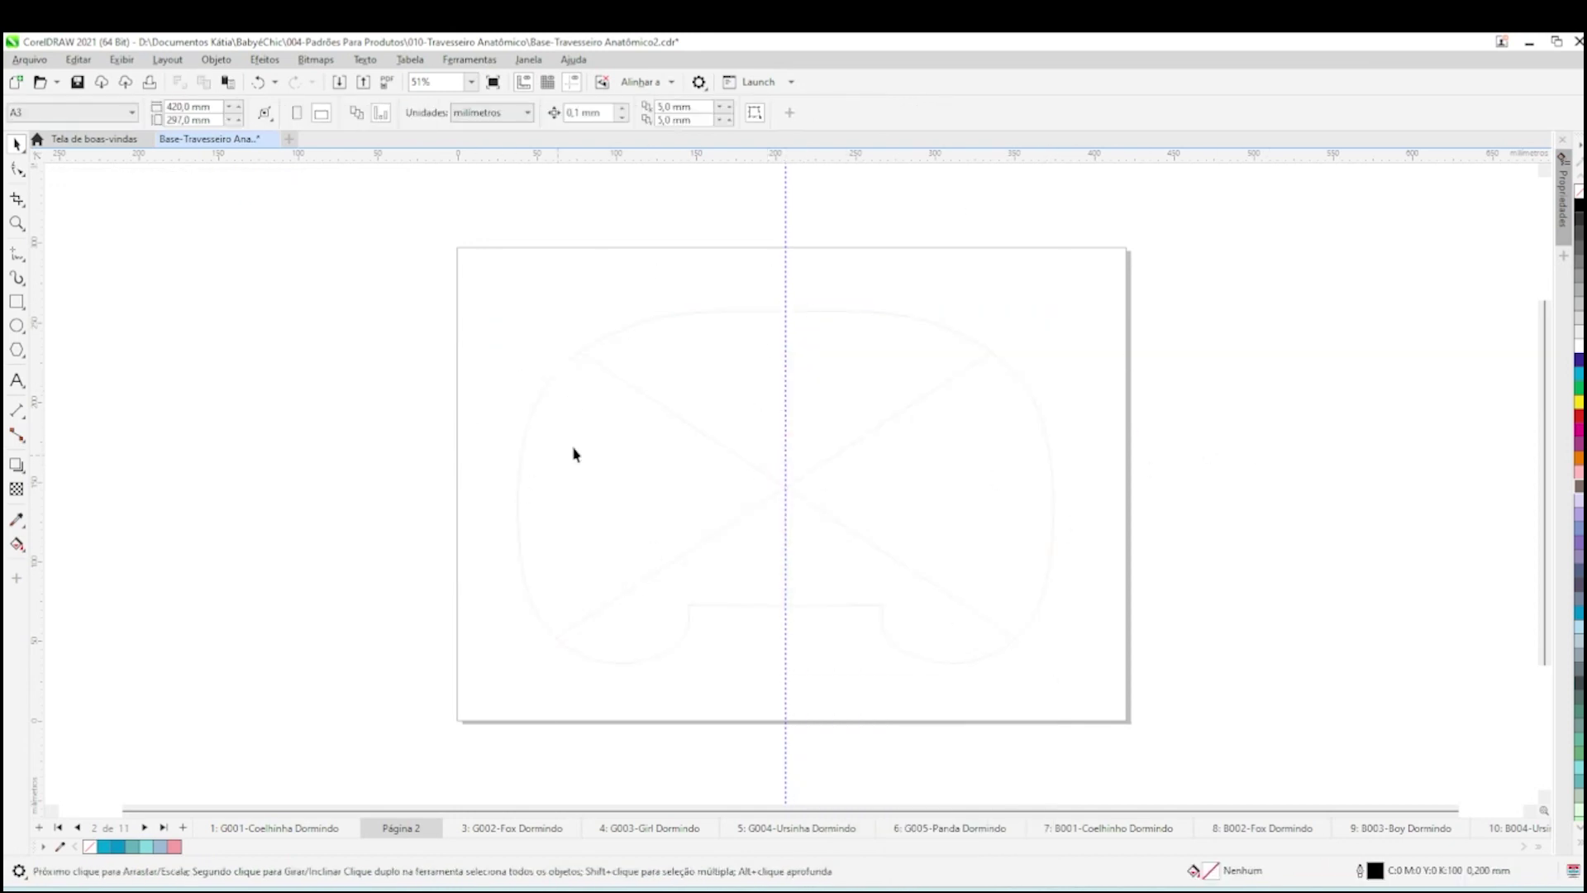
Step: Import the downloaded image _41b49946-a89e-440d-96ac-e0f53e2d90b5 from Downloads and place it beside the empty pillow outline
{"action": "left_click", "coordinate": [338, 82]}
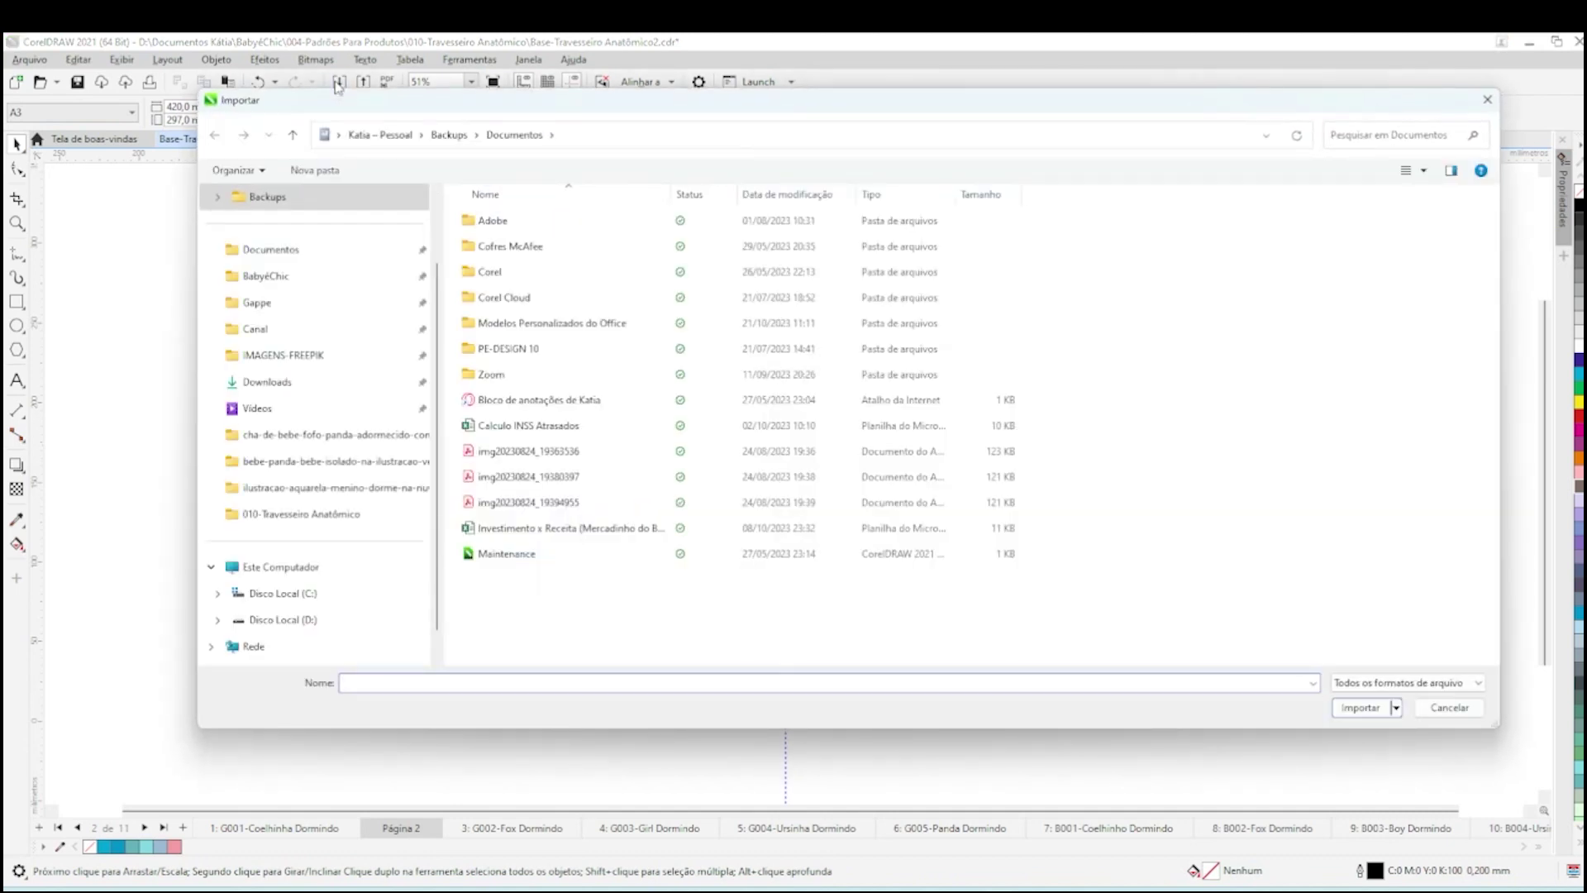
{"action": "left_click", "coordinate": [277, 390]}
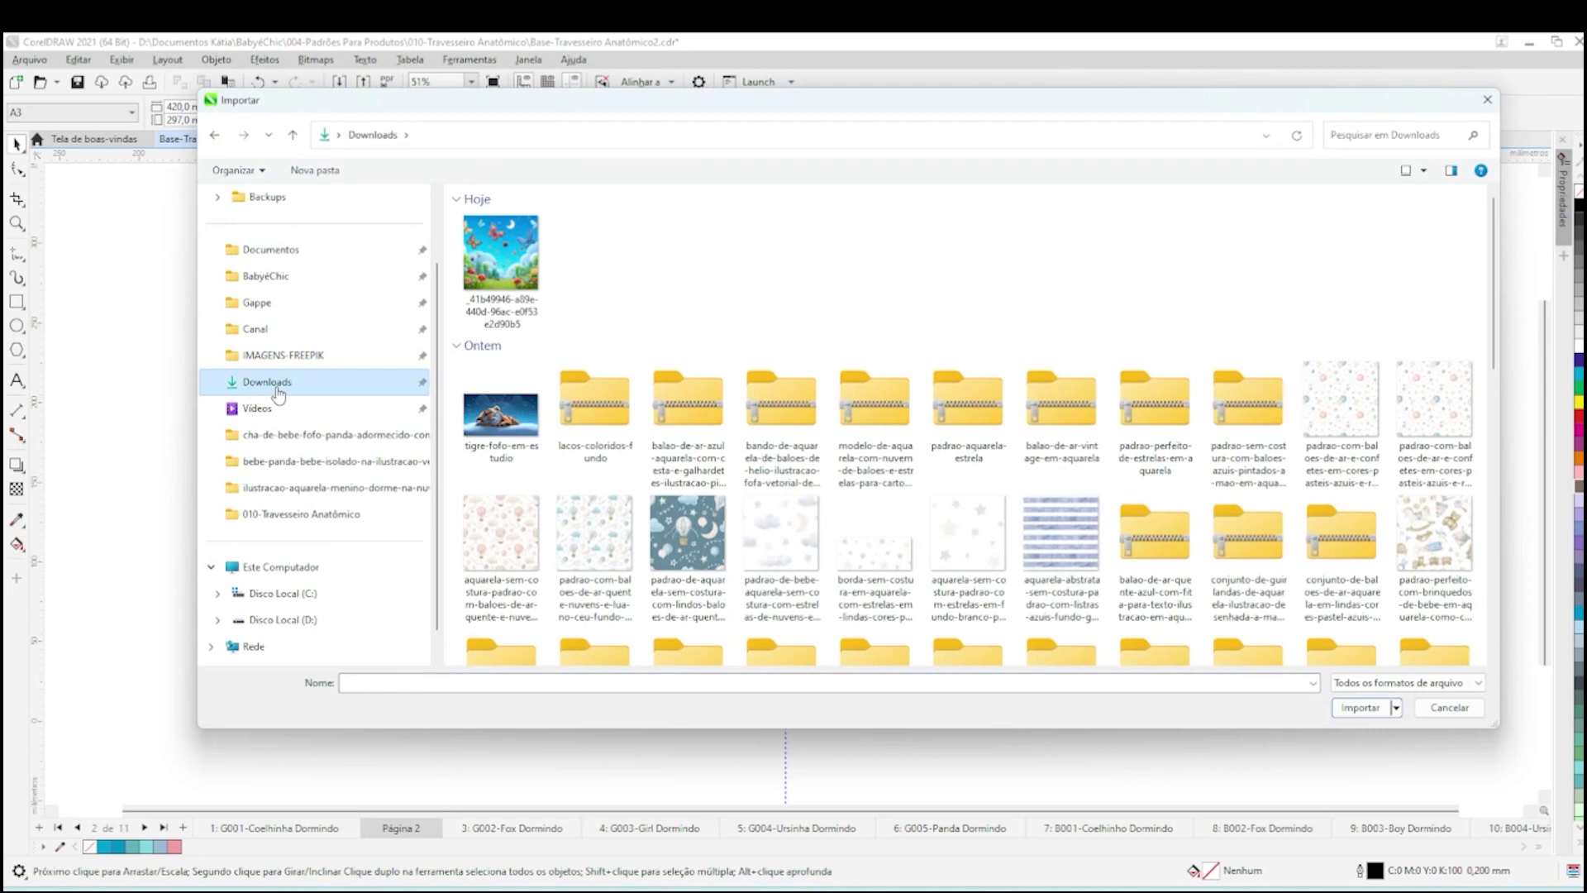
{"action": "double_click", "coordinate": [483, 263]}
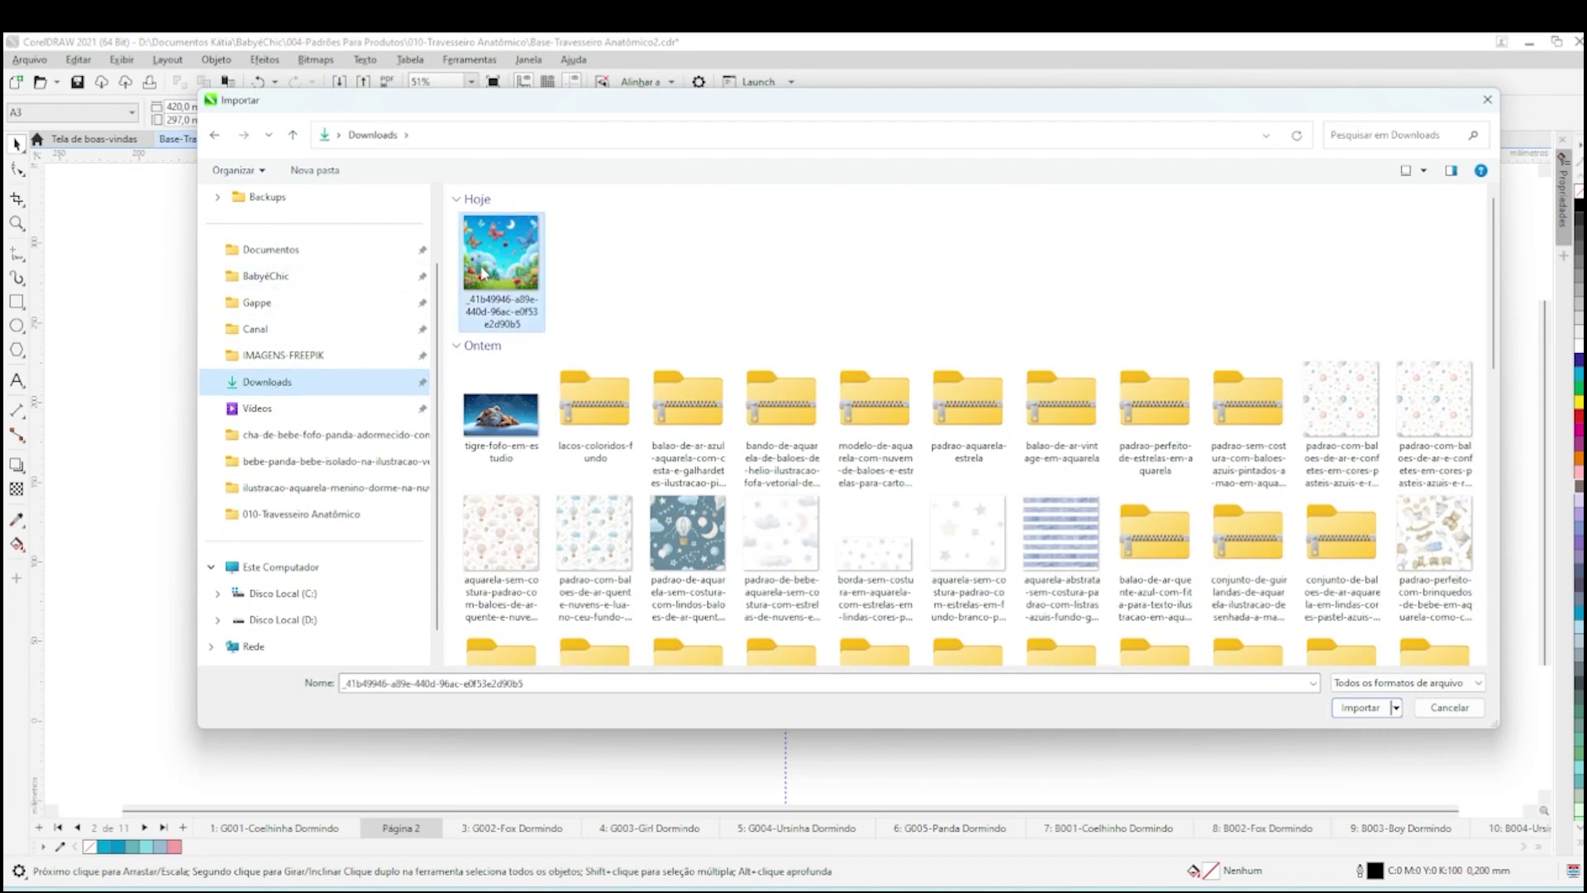
{"action": "left_click", "coordinate": [165, 236]}
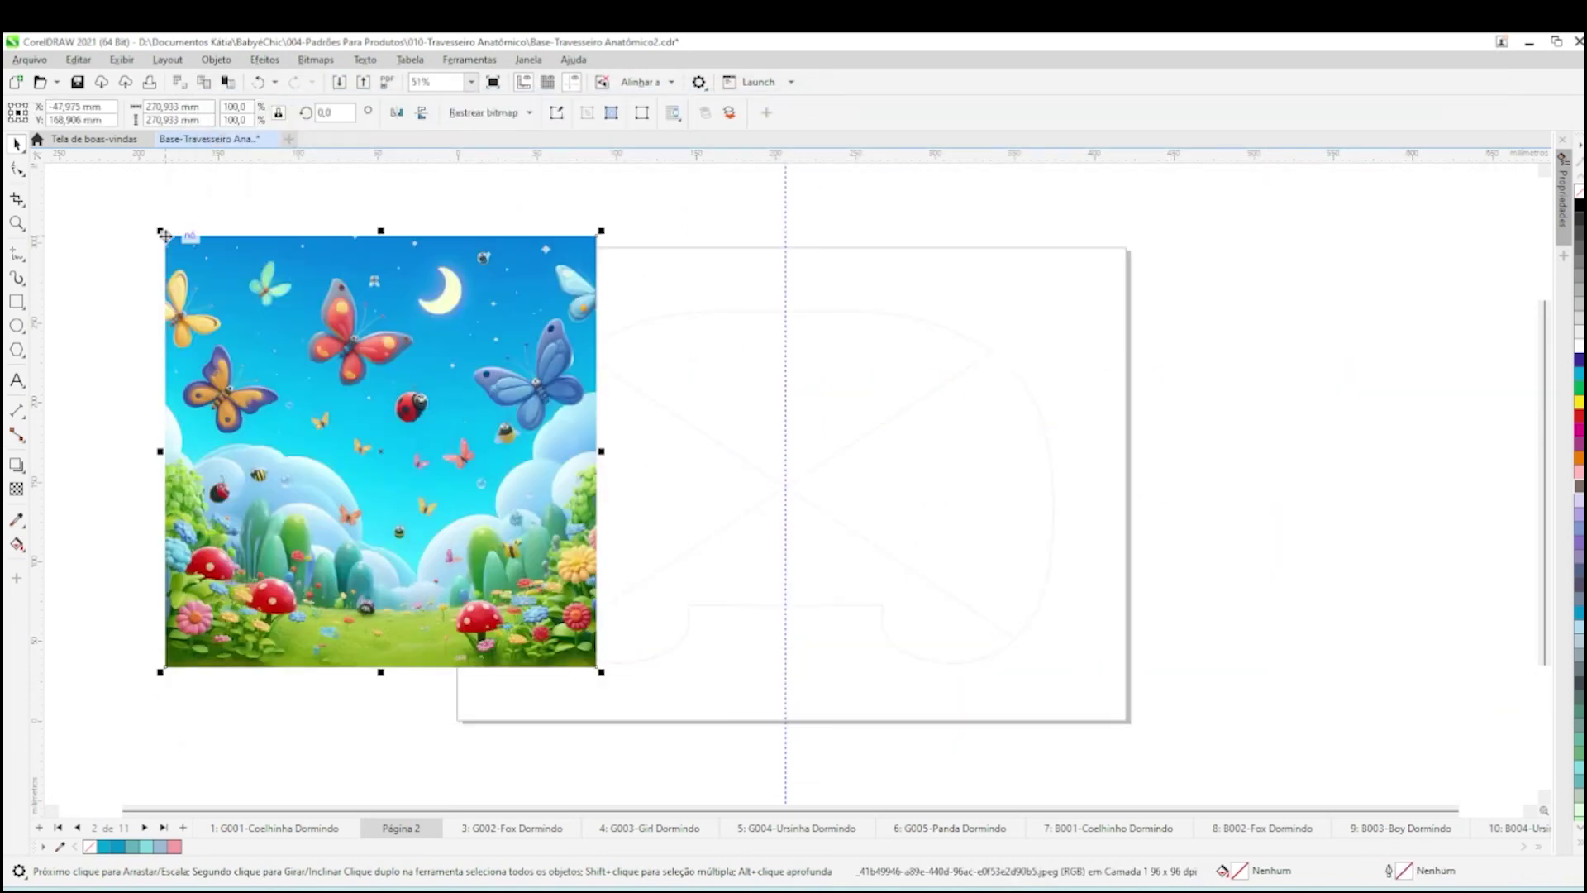
Step: PowerClip the garden image inside the pillow outline
{"action": "right_click", "coordinate": [438, 457]}
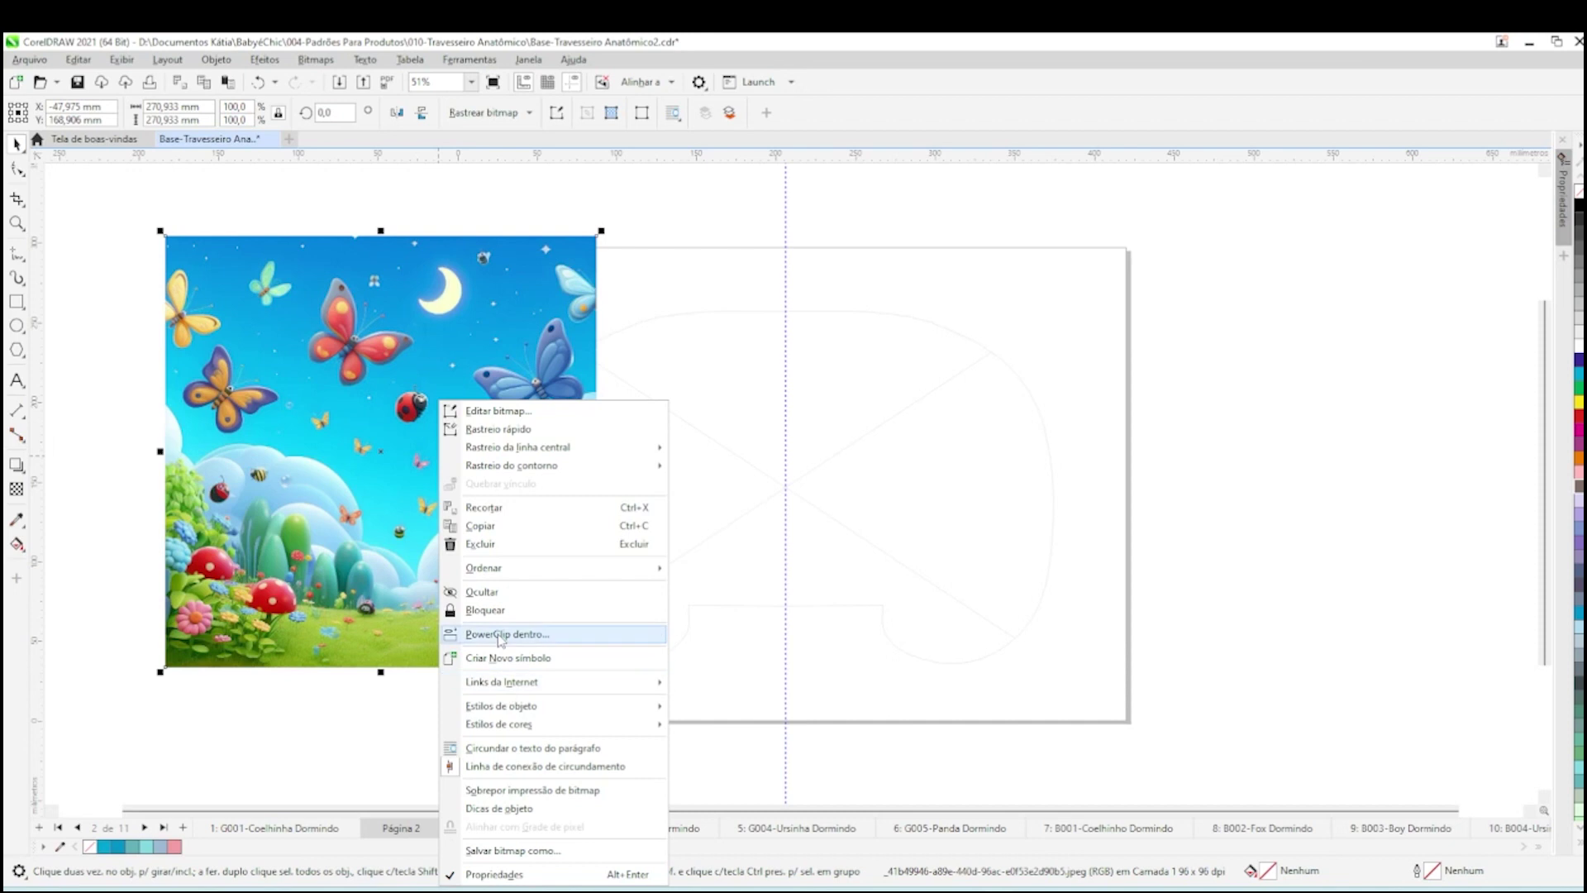
{"action": "left_click", "coordinate": [529, 633]}
{"action": "left_click", "coordinate": [846, 424]}
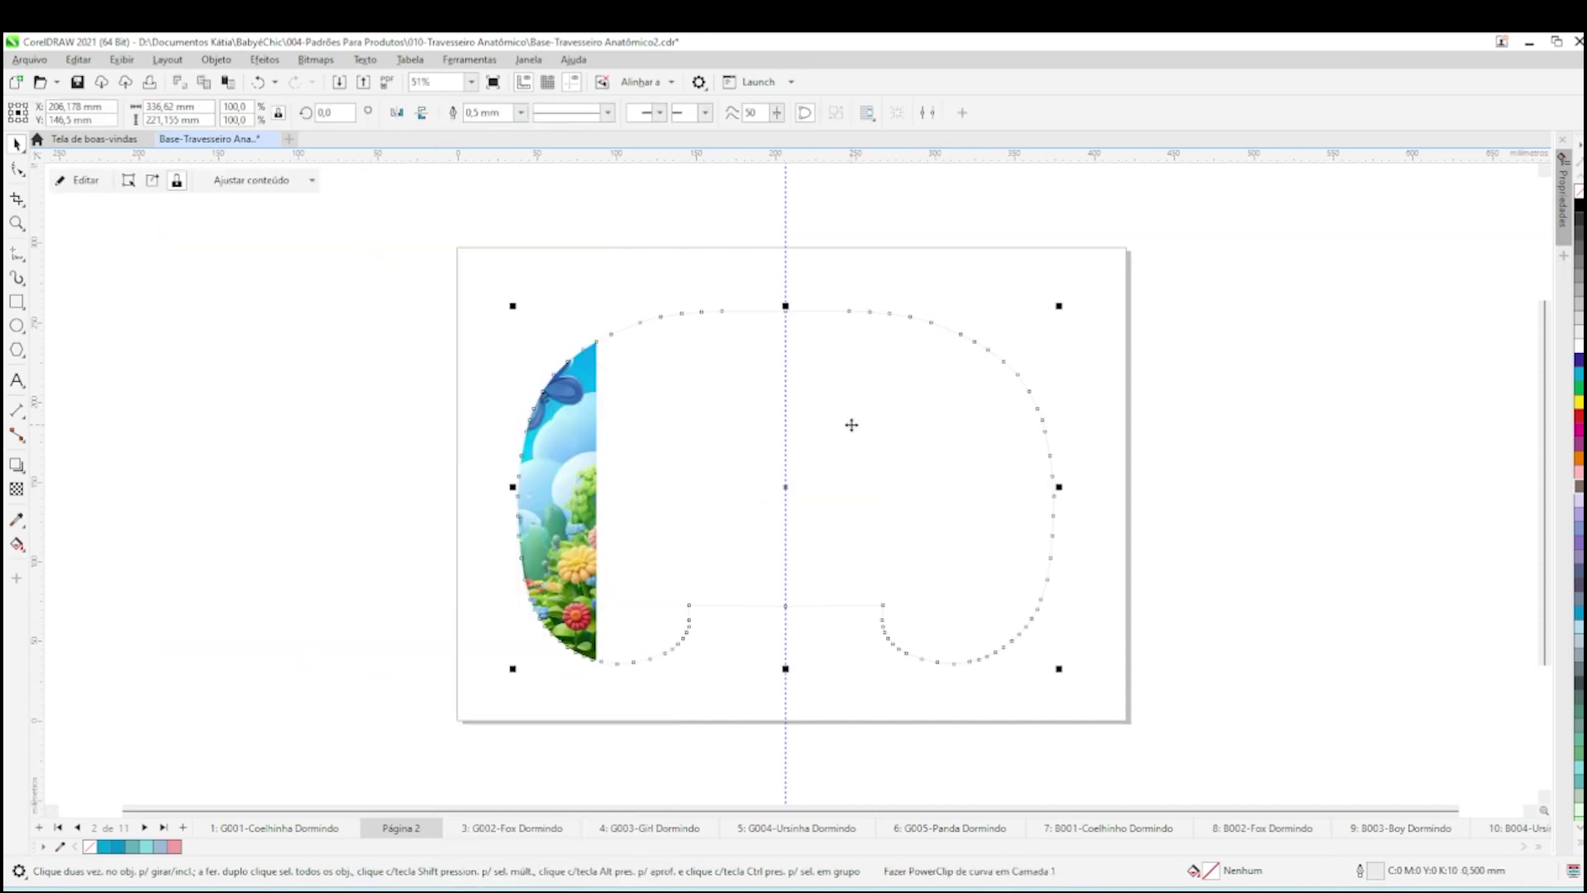
{"action": "right_click", "coordinate": [717, 463]}
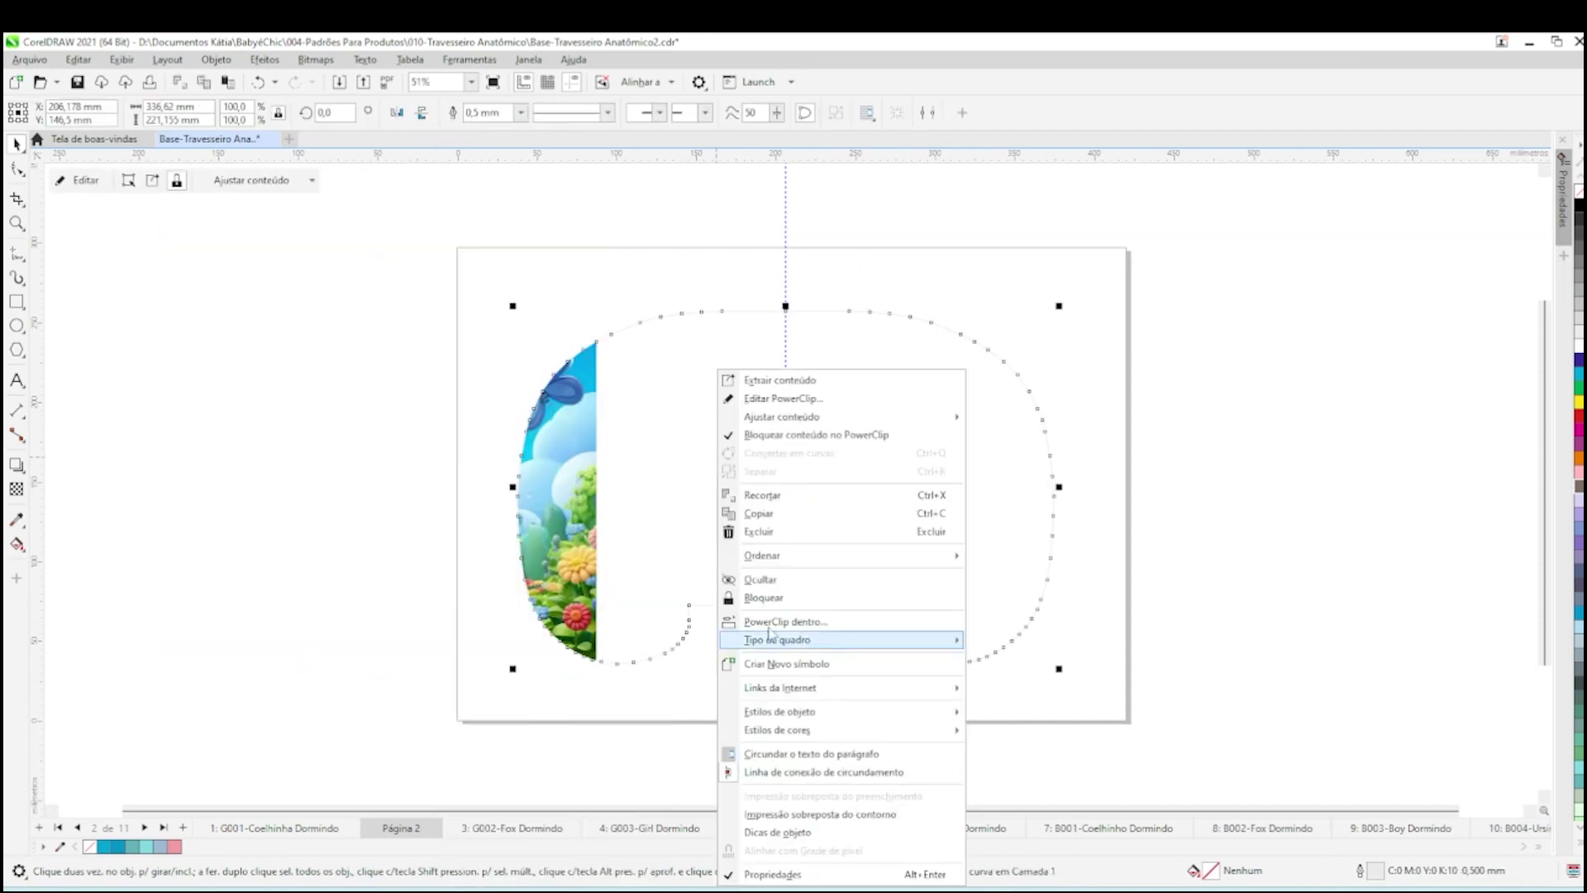
{"action": "left_click", "coordinate": [1147, 461]}
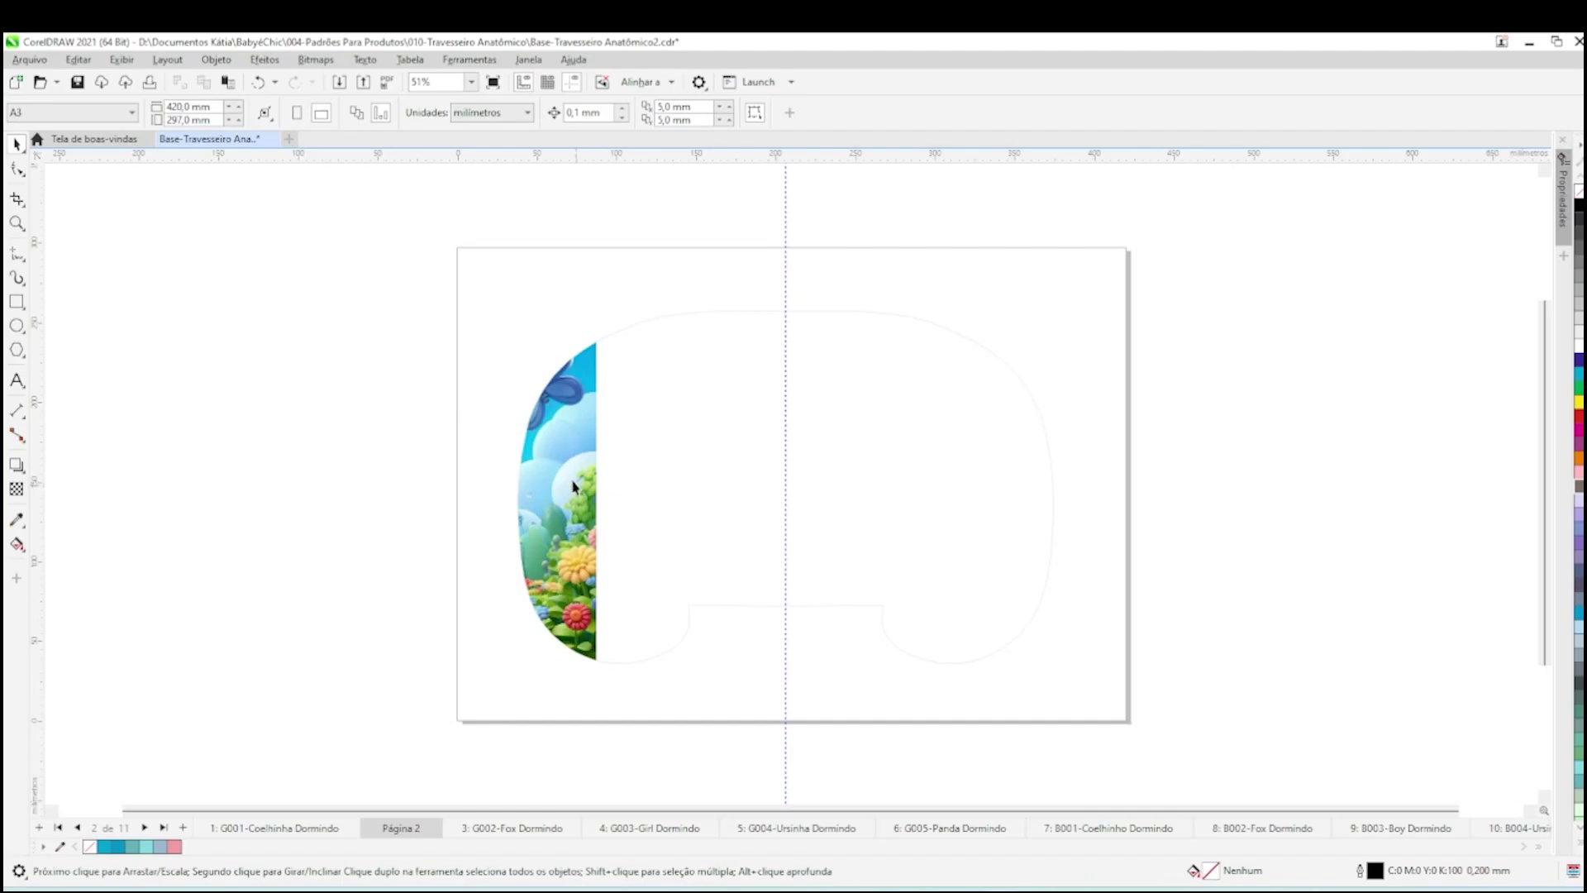
Step: Edit the pillow's PowerClip contents, moving the garden image over the outline and scaling it to about 219 mm square
{"action": "right_click", "coordinate": [704, 421]}
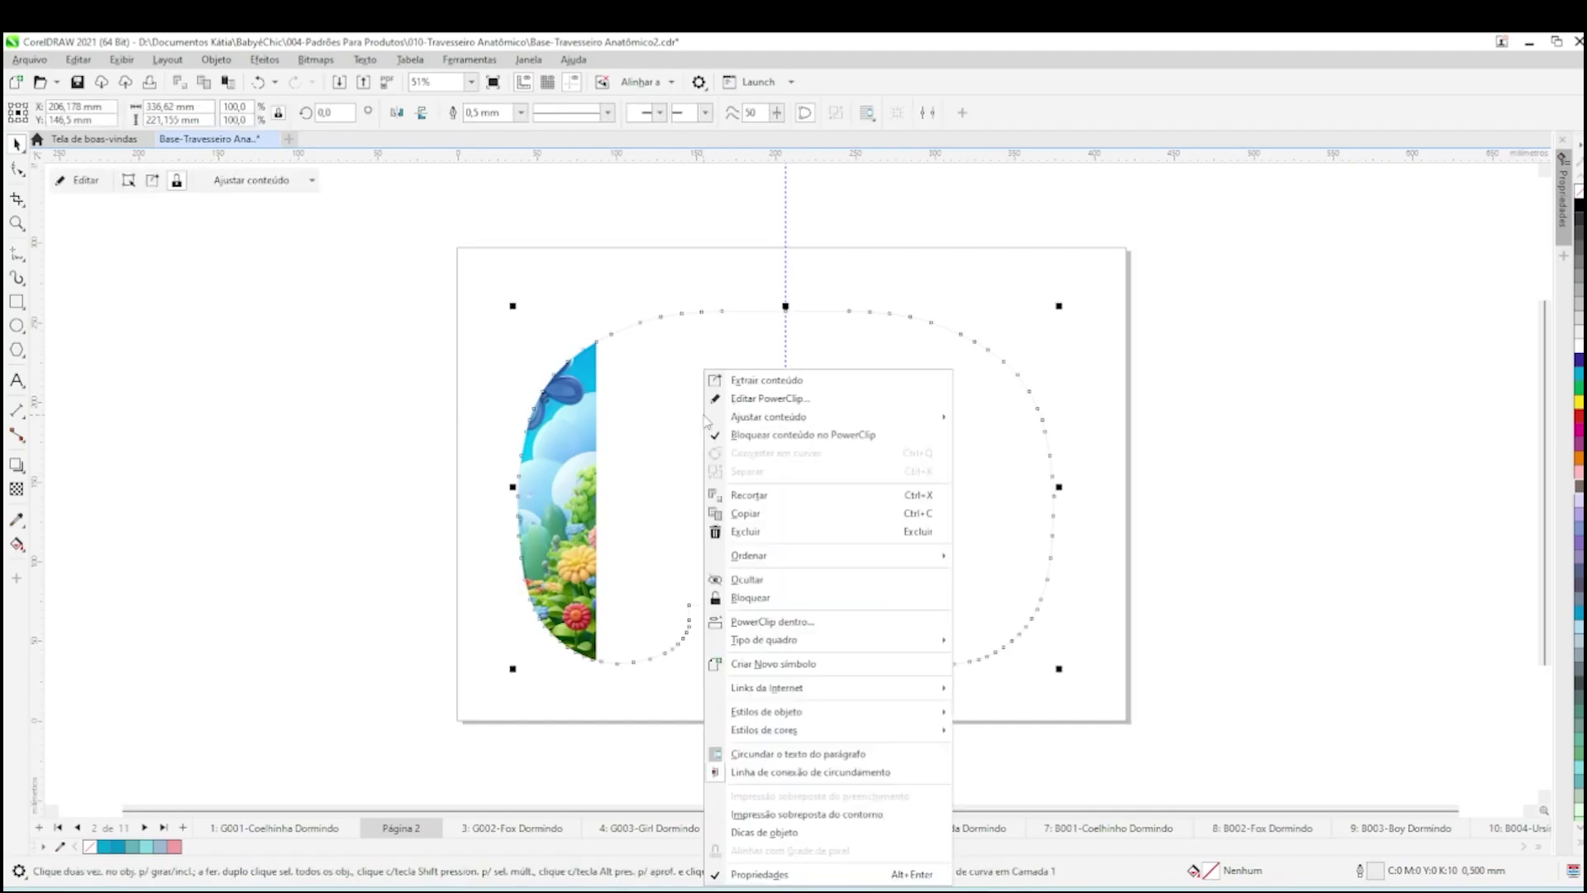
{"action": "left_click", "coordinate": [779, 399]}
{"action": "left_click_drag", "start_coordinate": [335, 310], "coordinate": [792, 324]}
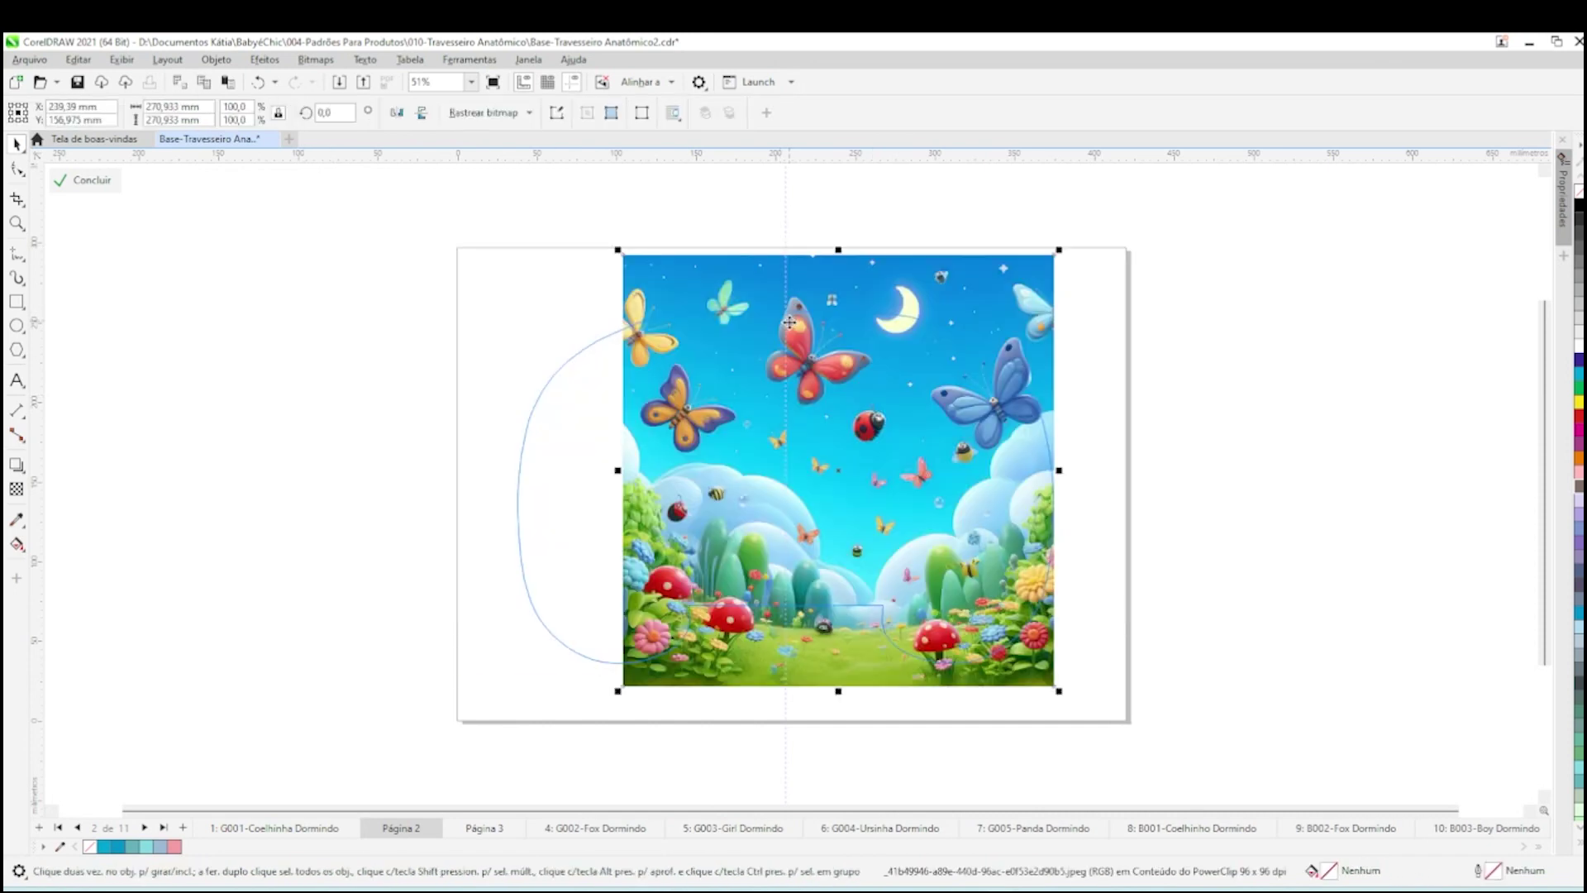
{"action": "left_click_drag", "start_coordinate": [1059, 251], "coordinate": [1012, 309]}
{"action": "left_click_drag", "start_coordinate": [1005, 690], "coordinate": [989, 673]}
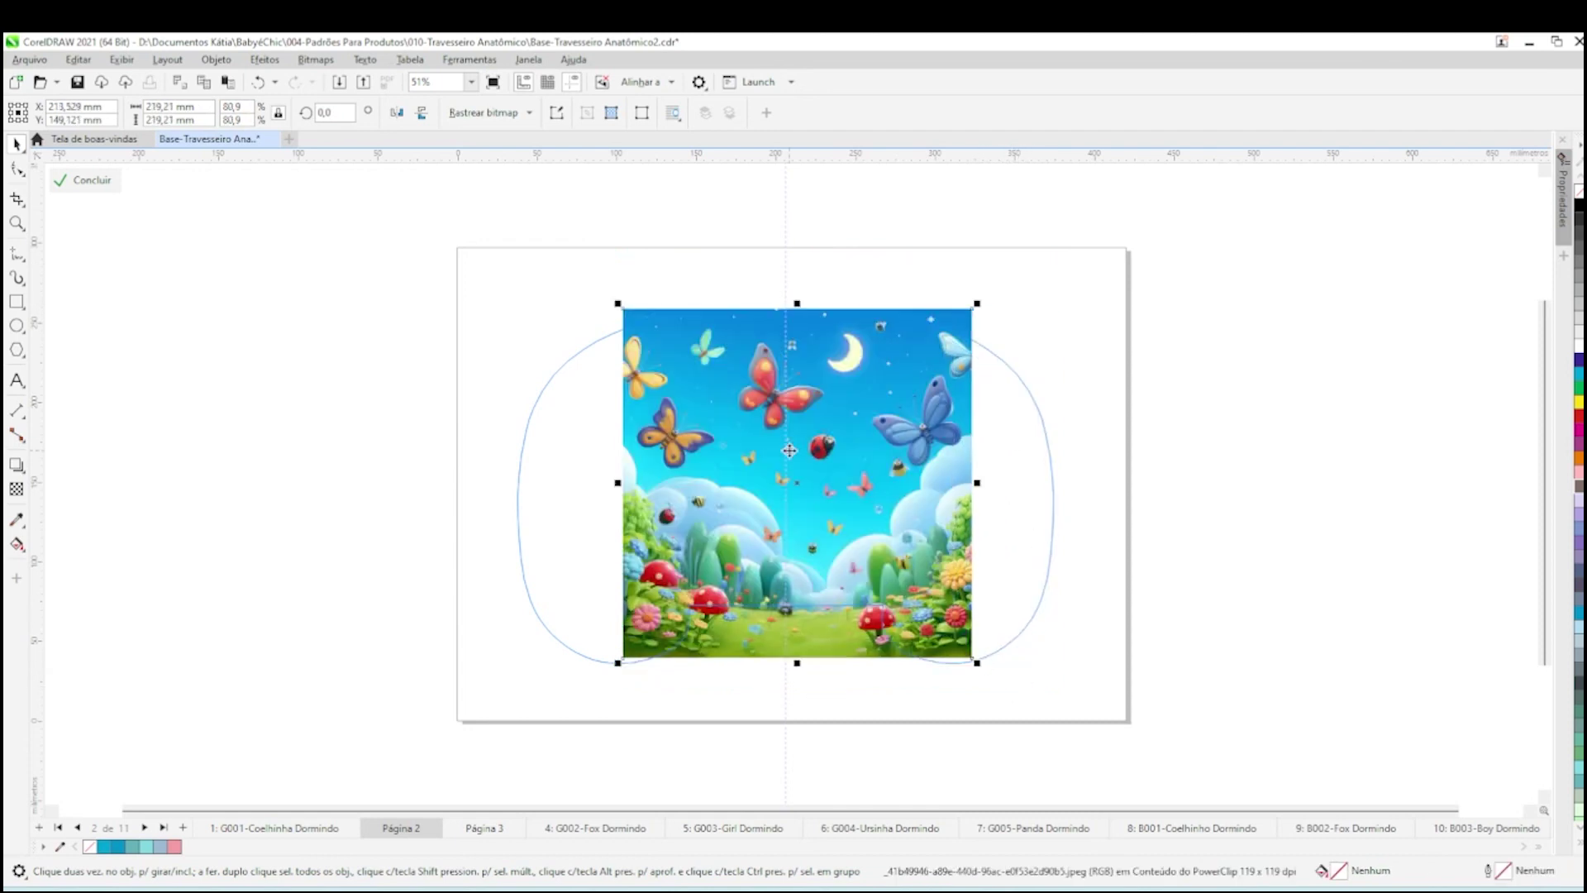
Step: Position the garden image over the right half of the pillow outline and enlarge it to about 223 mm square
{"action": "left_click_drag", "start_coordinate": [797, 453], "coordinate": [885, 453]}
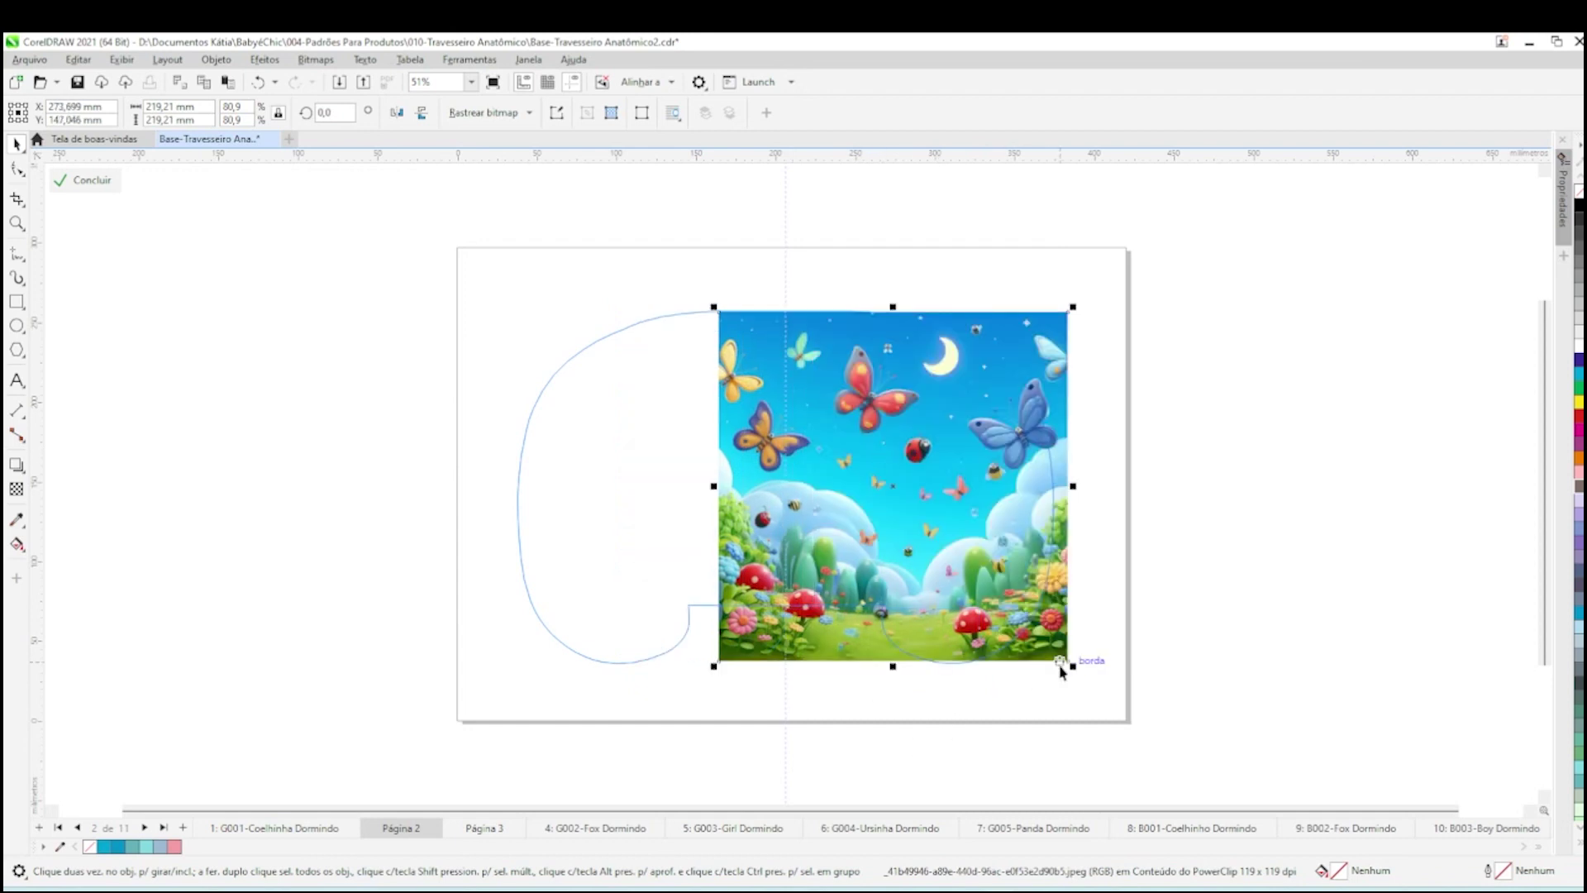
{"action": "left_click_drag", "start_coordinate": [1071, 667], "coordinate": [1079, 676]}
{"action": "key", "text": "Left"}
{"action": "key", "text": "Left"}
{"action": "key", "text": "Left"}
{"action": "key", "text": "Left"}
{"action": "key", "text": "Left"}
{"action": "key", "text": "Left"}
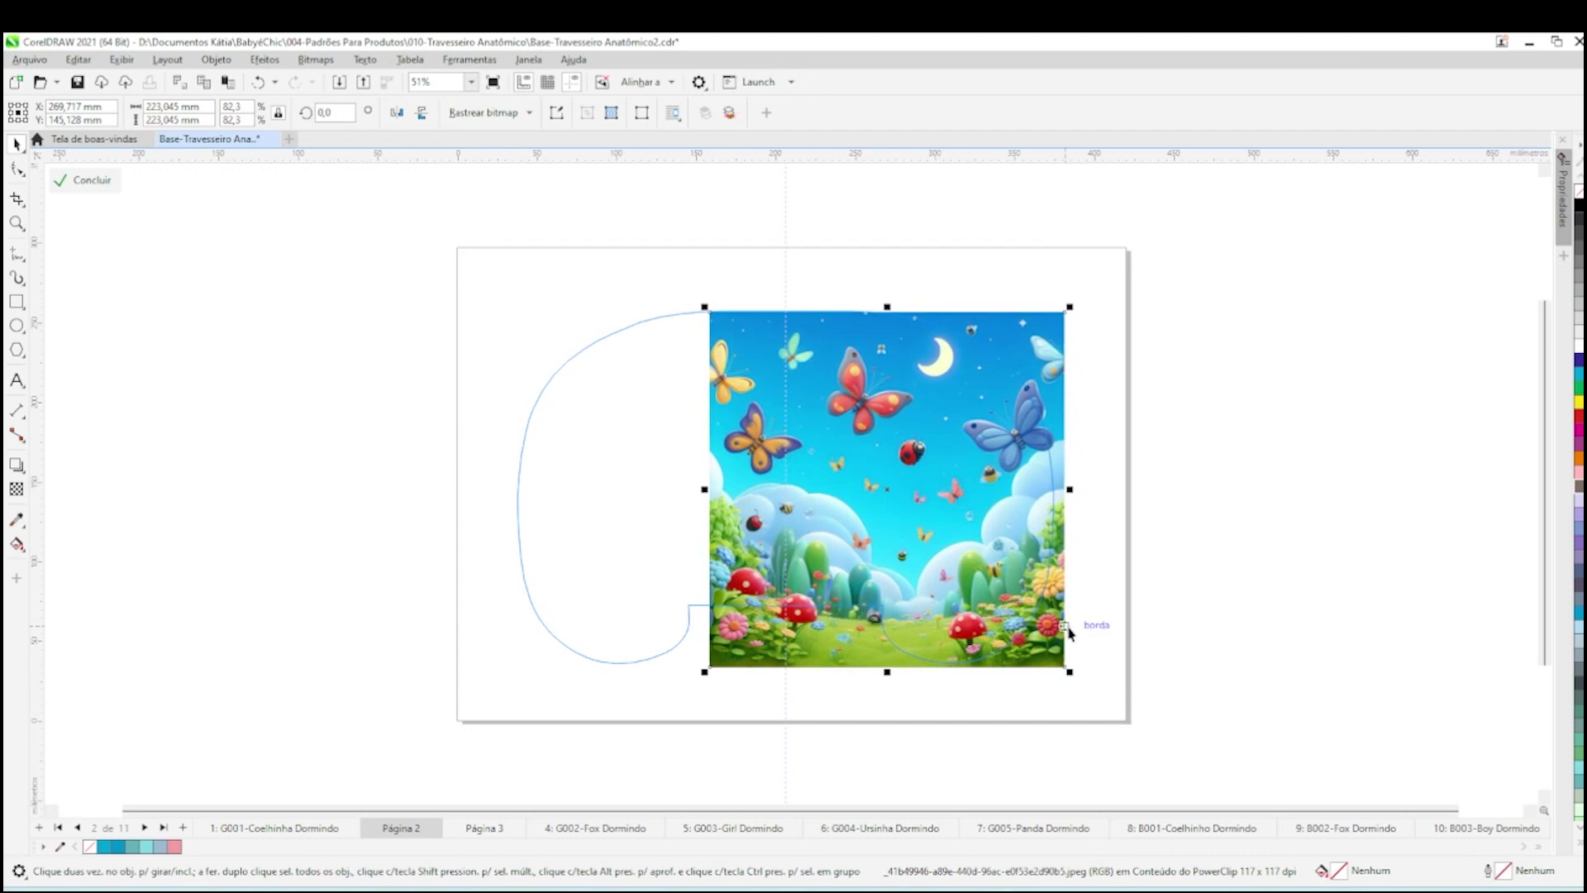
Step: Copy the garden image to its left, mirror the copy horizontally, and nudge it 0.8 mm right and 0.6 mm up to close the seam
{"action": "left_click_drag", "start_coordinate": [738, 447], "coordinate": [625, 590]}
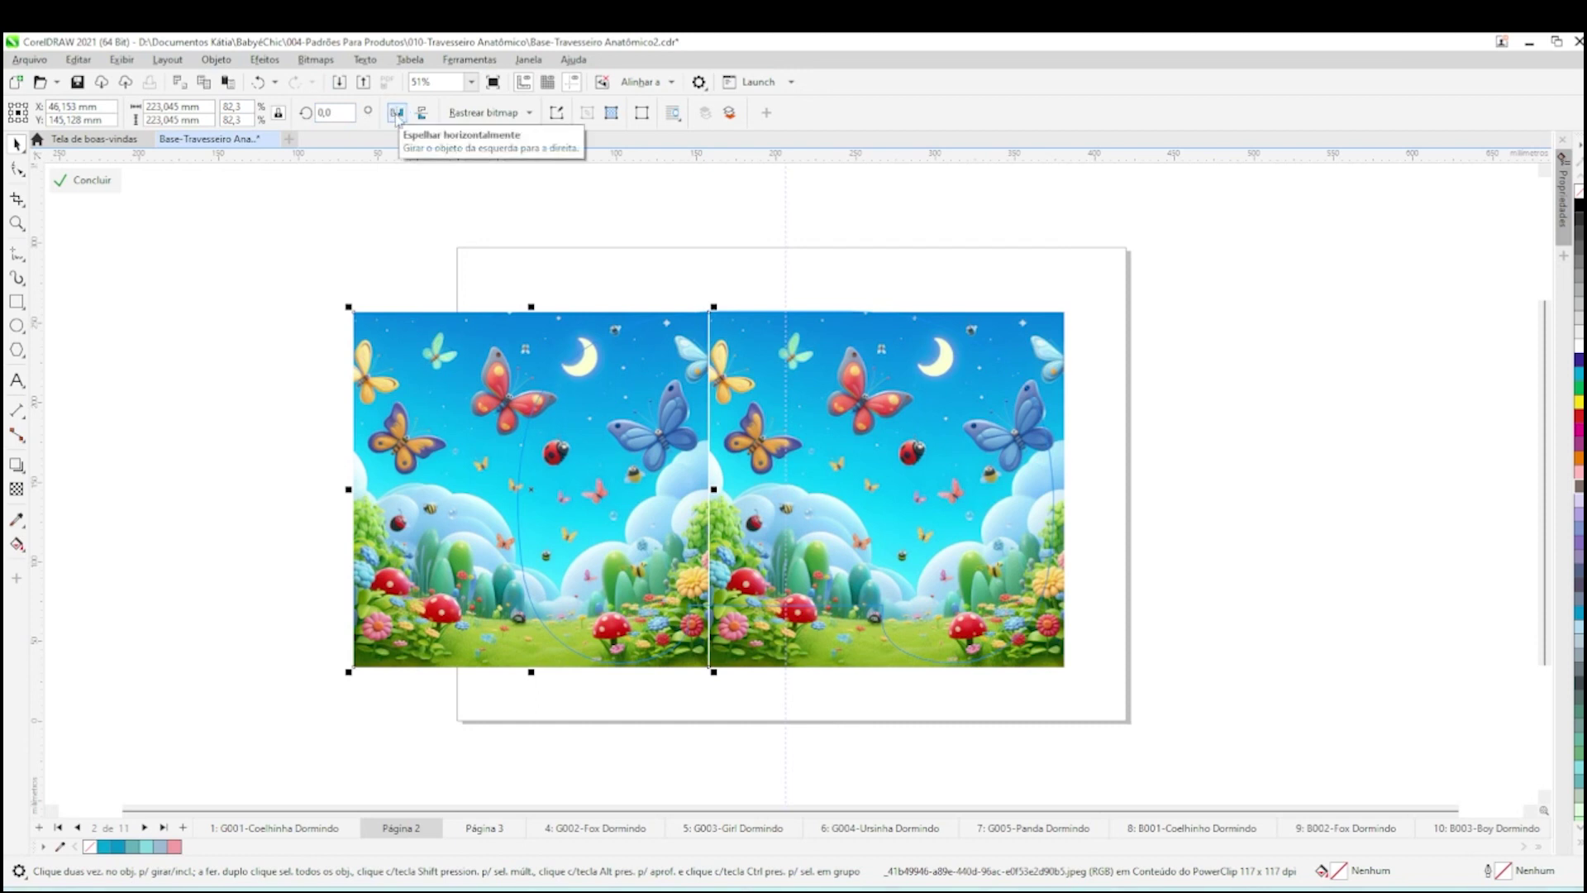
{"action": "left_click", "coordinate": [397, 115]}
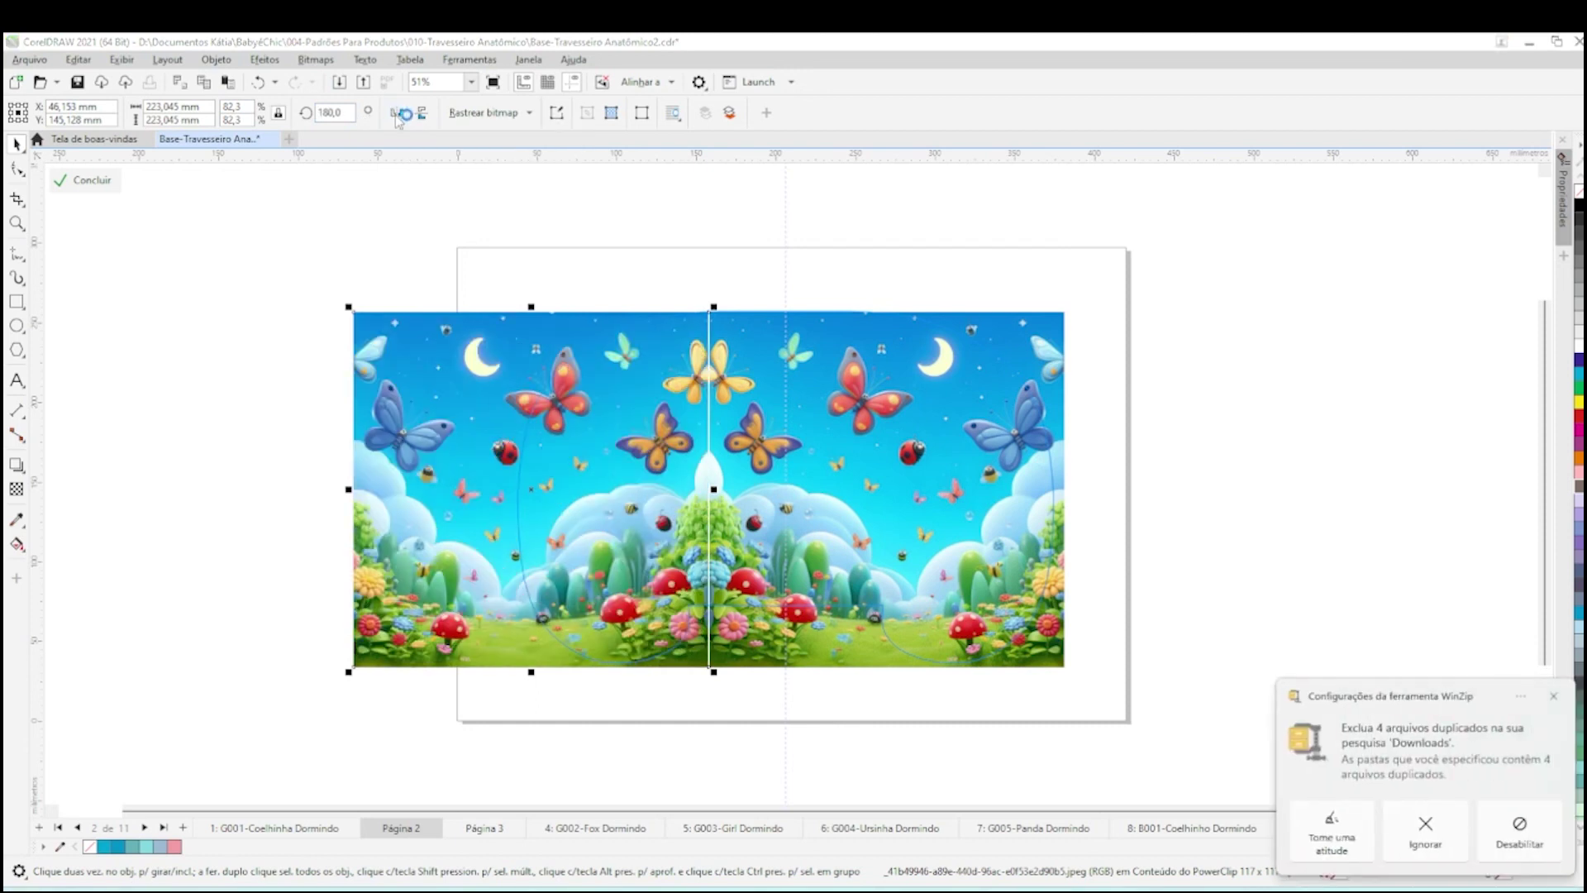
{"action": "key", "text": "Right"}
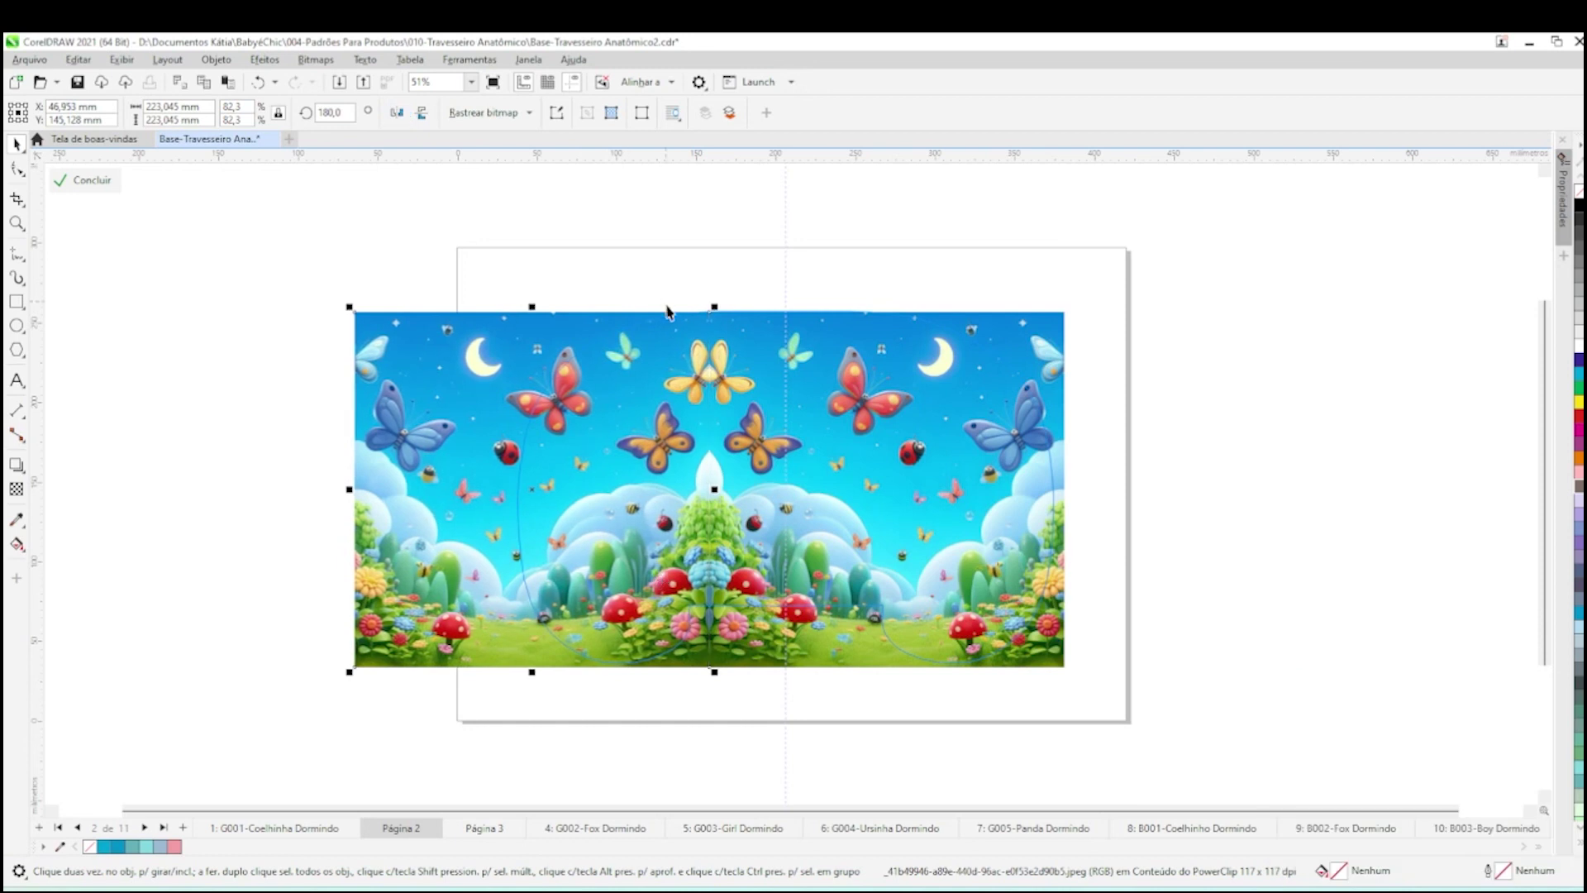
{"action": "key", "text": "Up"}
{"action": "key", "text": "Up"}
{"action": "key", "text": "Up"}
{"action": "key", "text": "Up"}
{"action": "key", "text": "Up"}
{"action": "key", "text": "Up"}
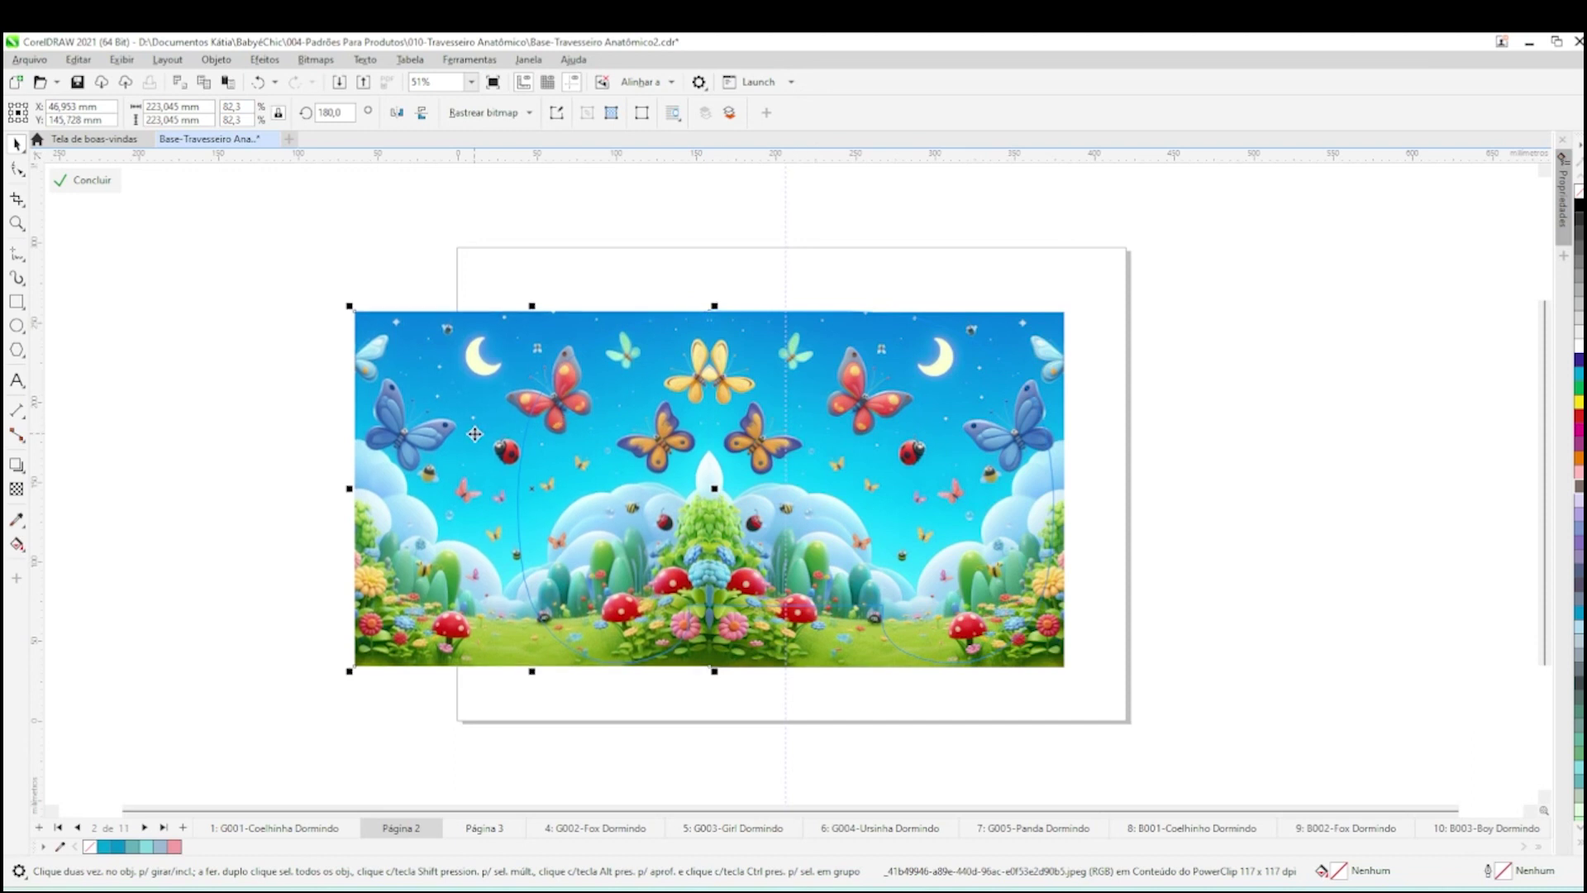
Step: Reopen the pillow's PowerClip contents and centre the mirrored pair of garden images horizontally on the guideline, at about X 206 mm
{"action": "left_click", "coordinate": [981, 443], "text": "shift"}
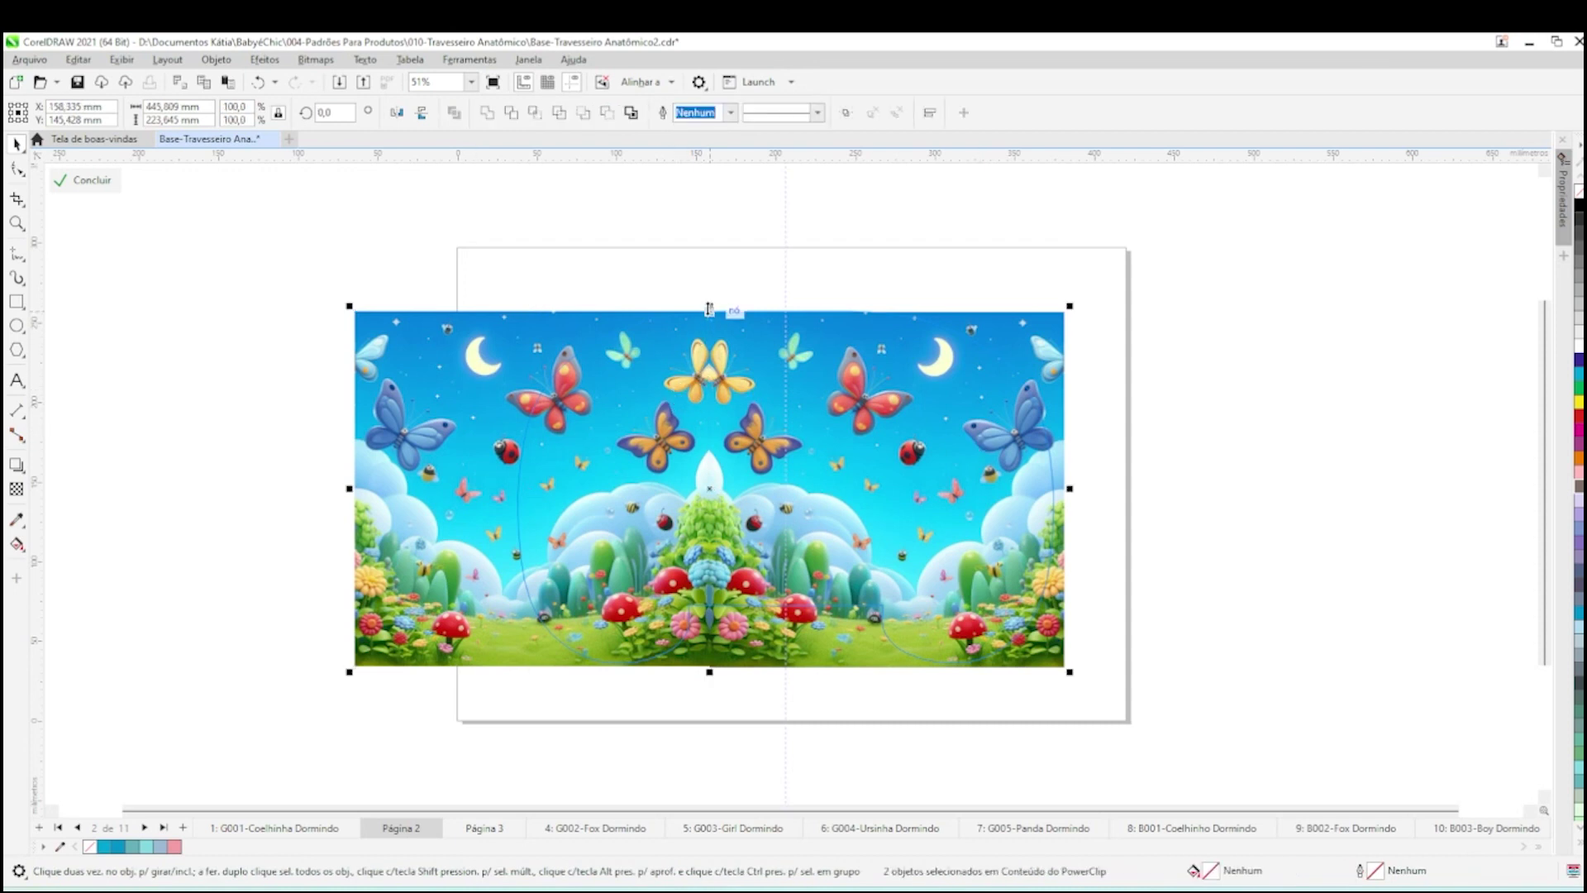
{"action": "left_click", "coordinate": [1313, 558], "text": "ctrl"}
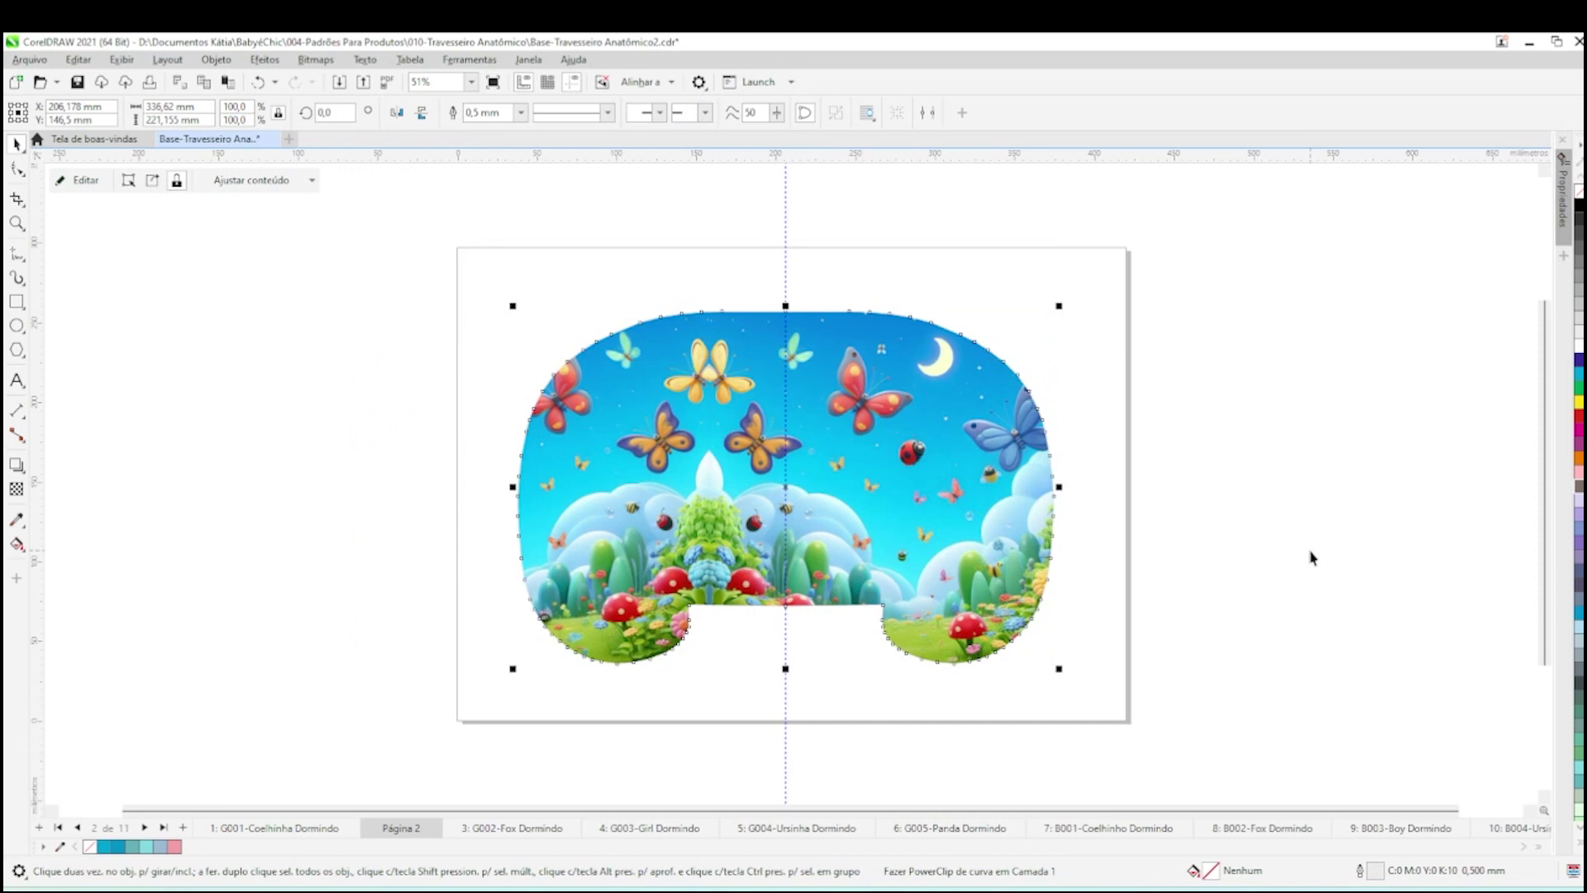
{"action": "right_click", "coordinate": [827, 582]}
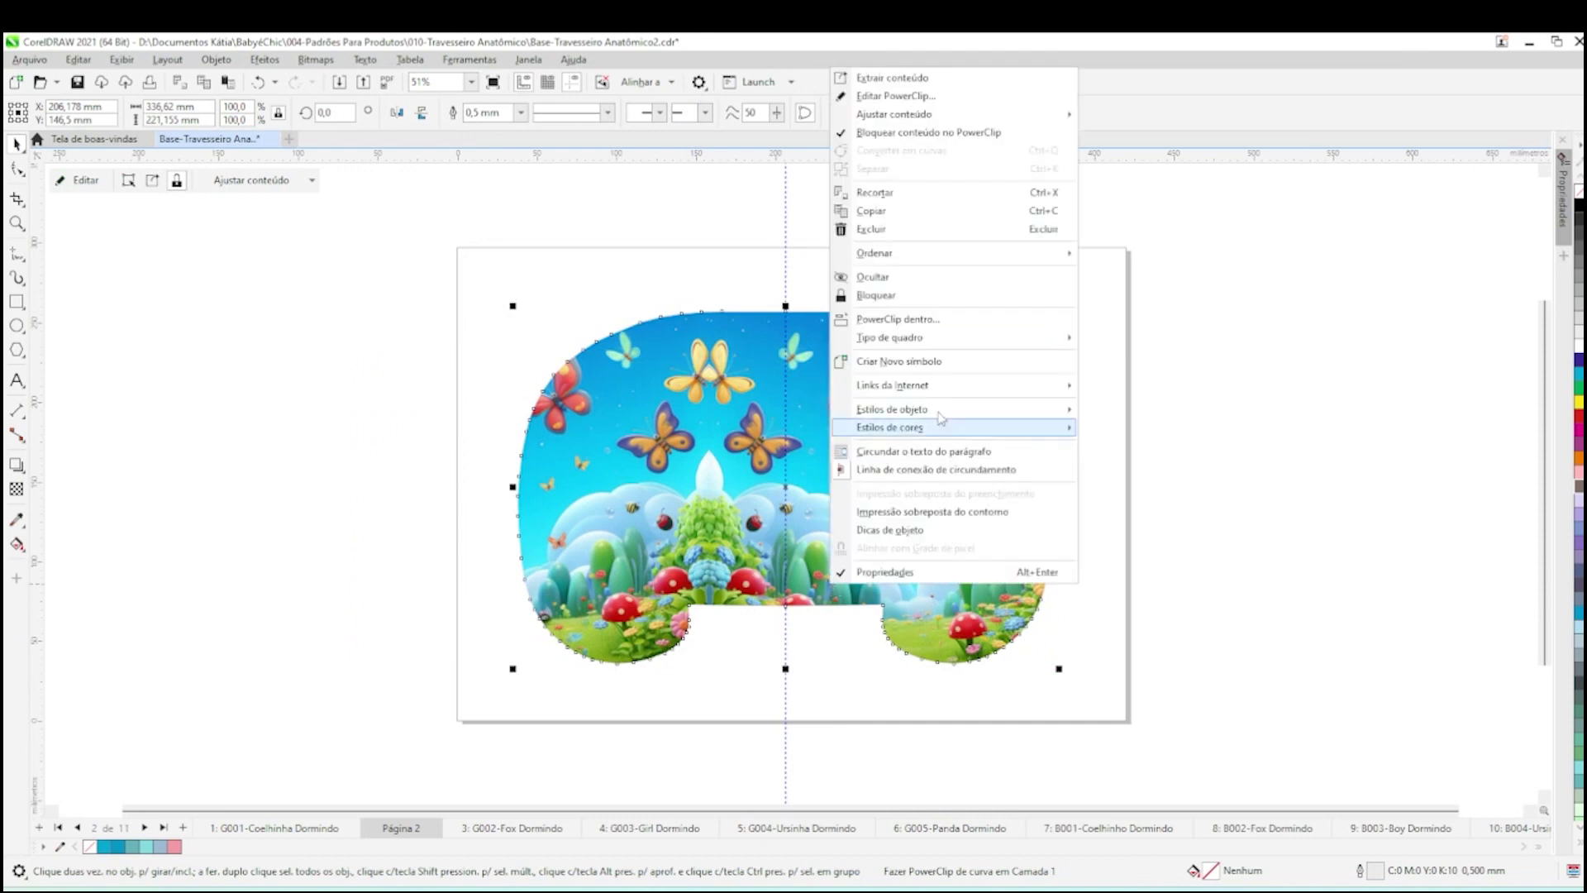
{"action": "left_click", "coordinate": [910, 97]}
{"action": "left_click_drag", "start_coordinate": [323, 382], "coordinate": [1112, 690]}
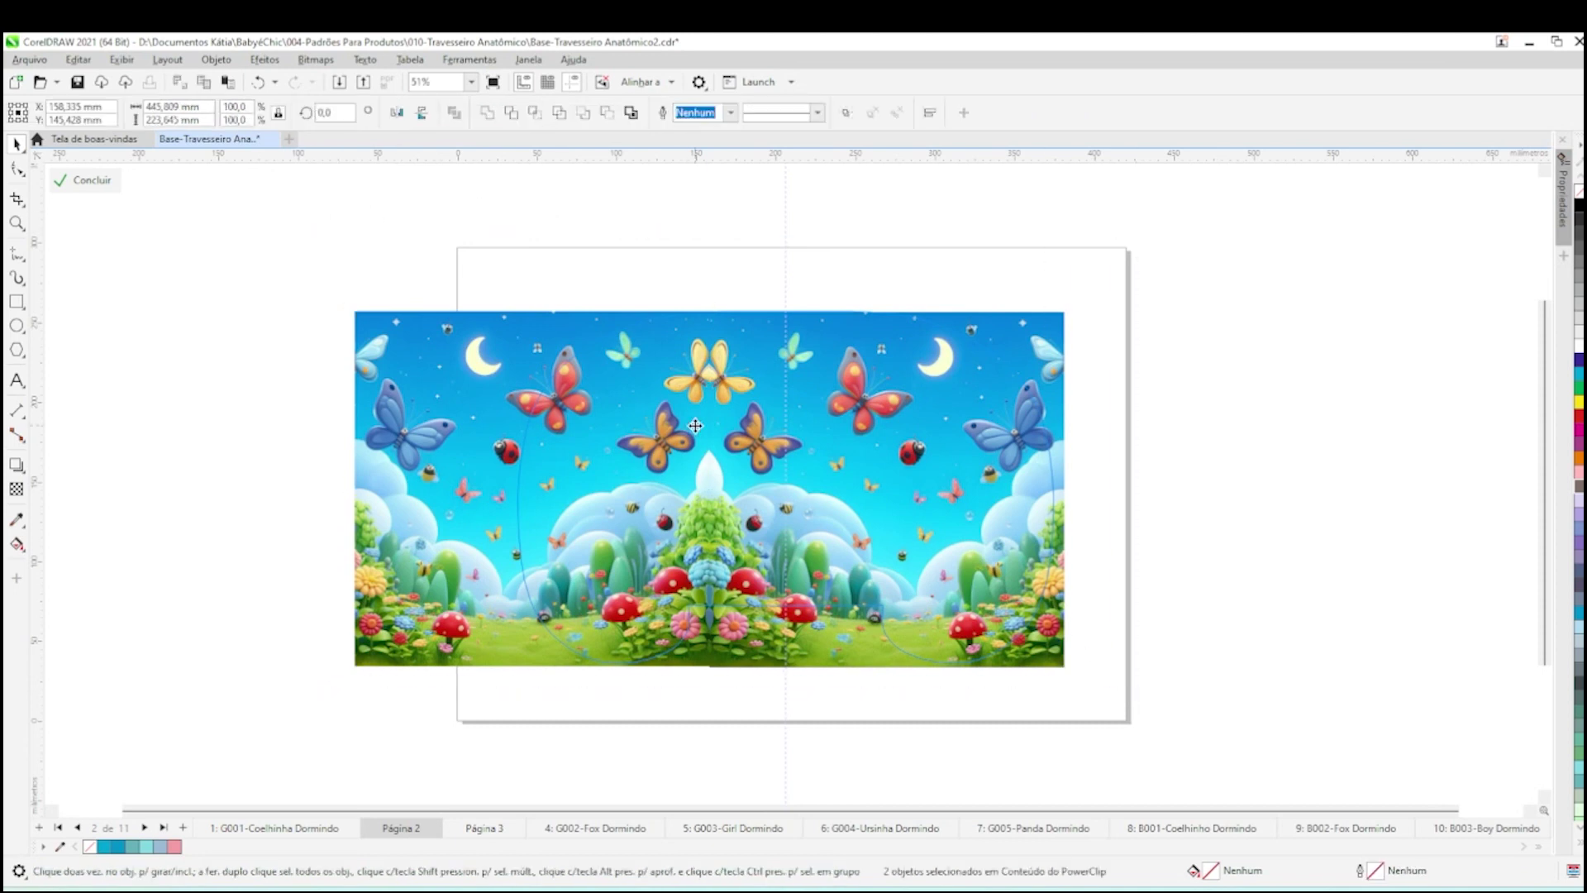
{"action": "left_click_drag", "start_coordinate": [696, 426], "coordinate": [772, 429]}
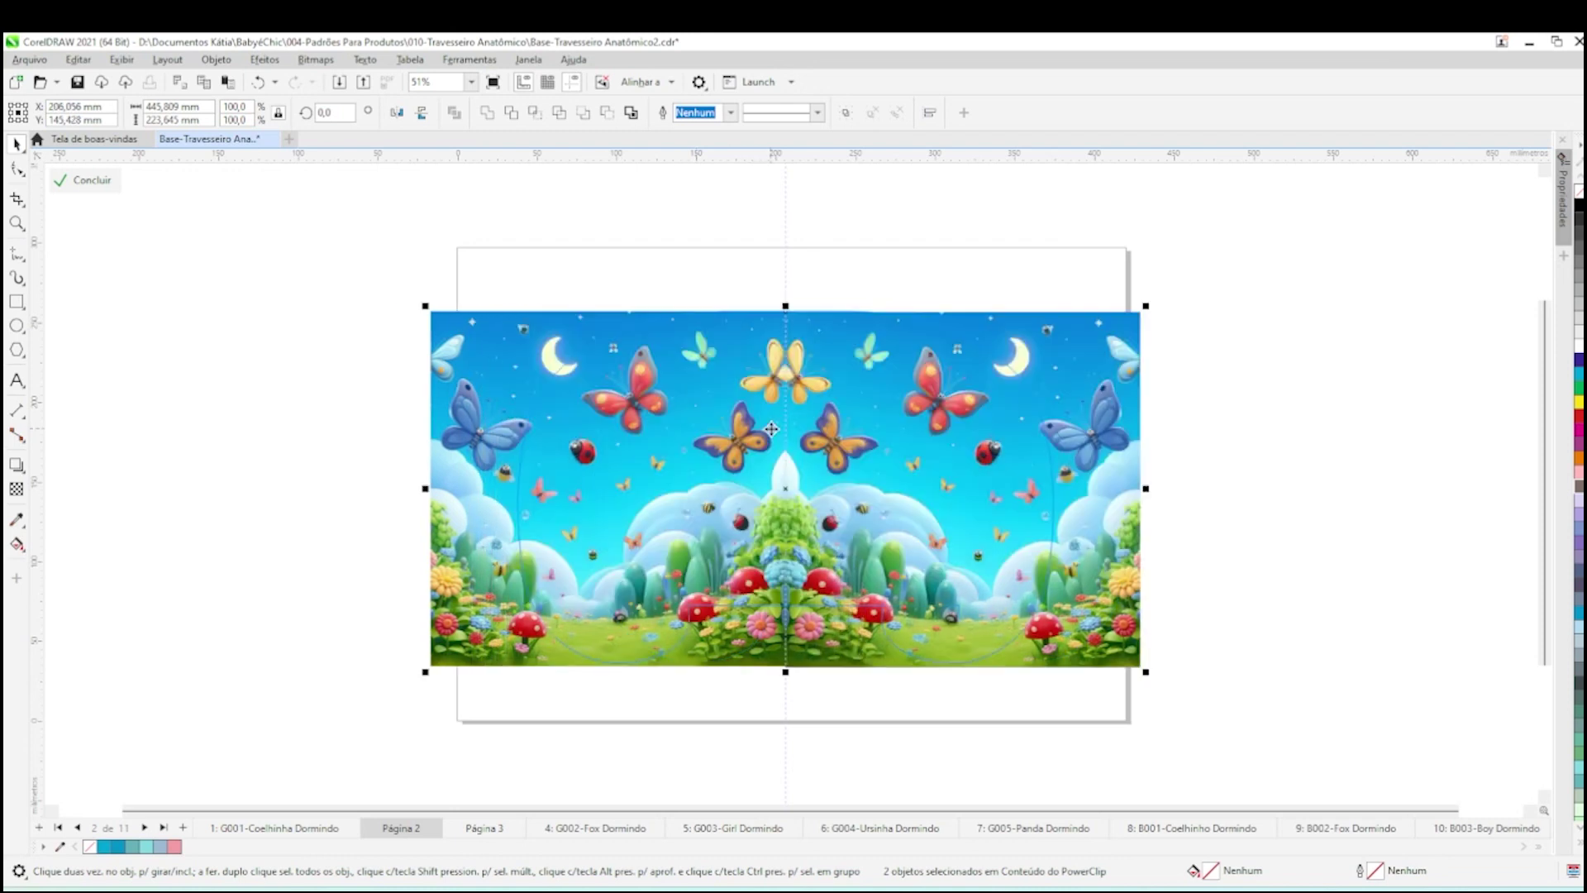
Step: Nudge the right garden image upward to level it with its mirrored copy, and finish editing the PowerClip
{"action": "left_click", "coordinate": [1153, 461]}
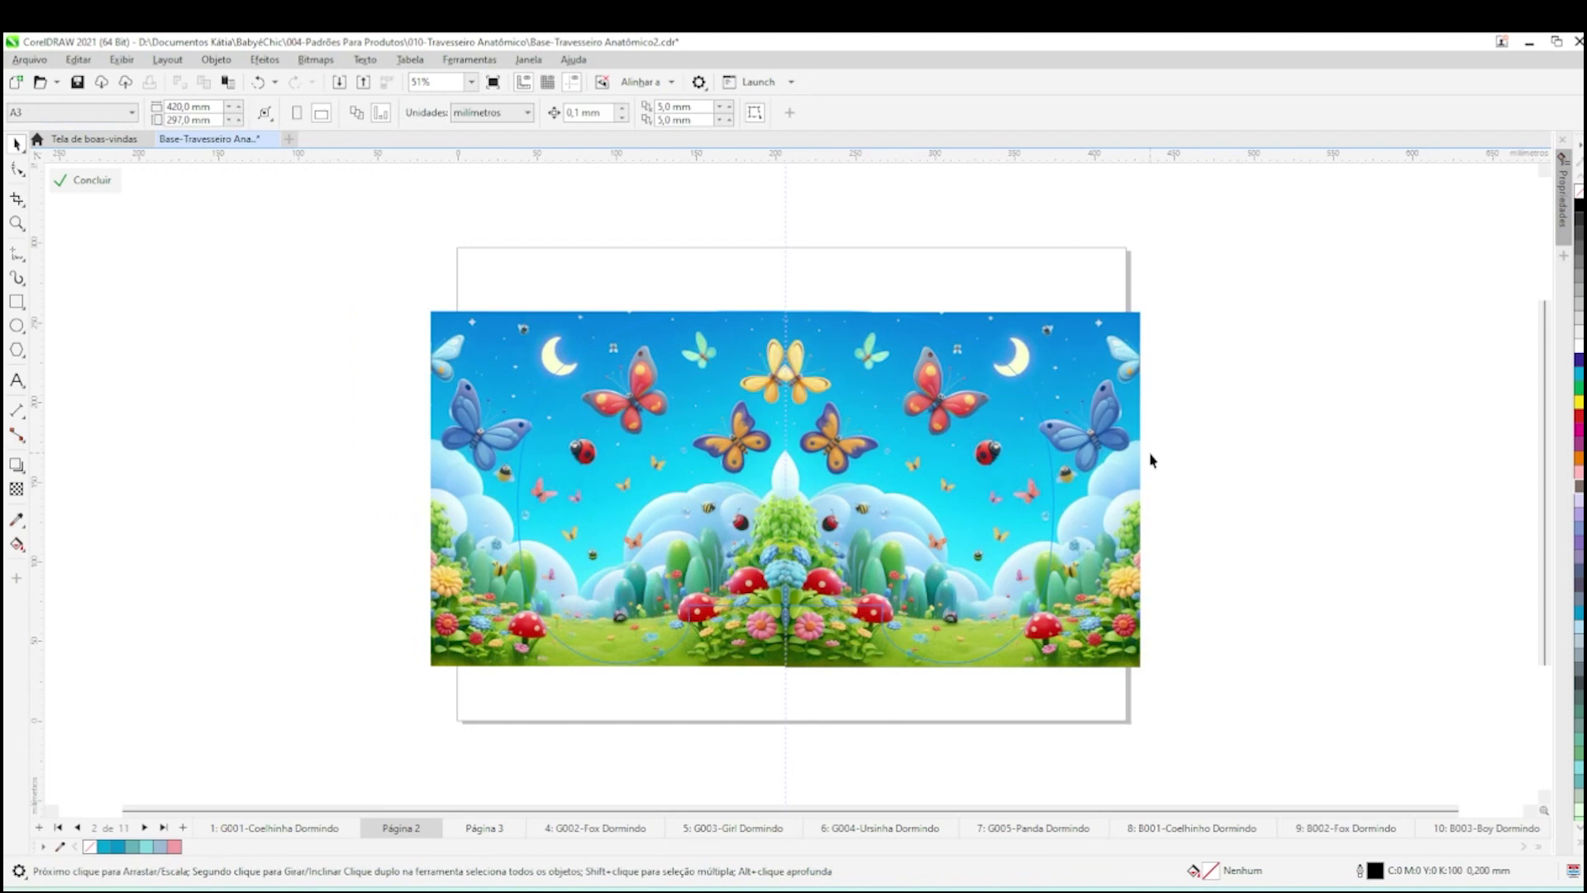
{"action": "left_click", "coordinate": [969, 442]}
{"action": "key", "text": "Up"}
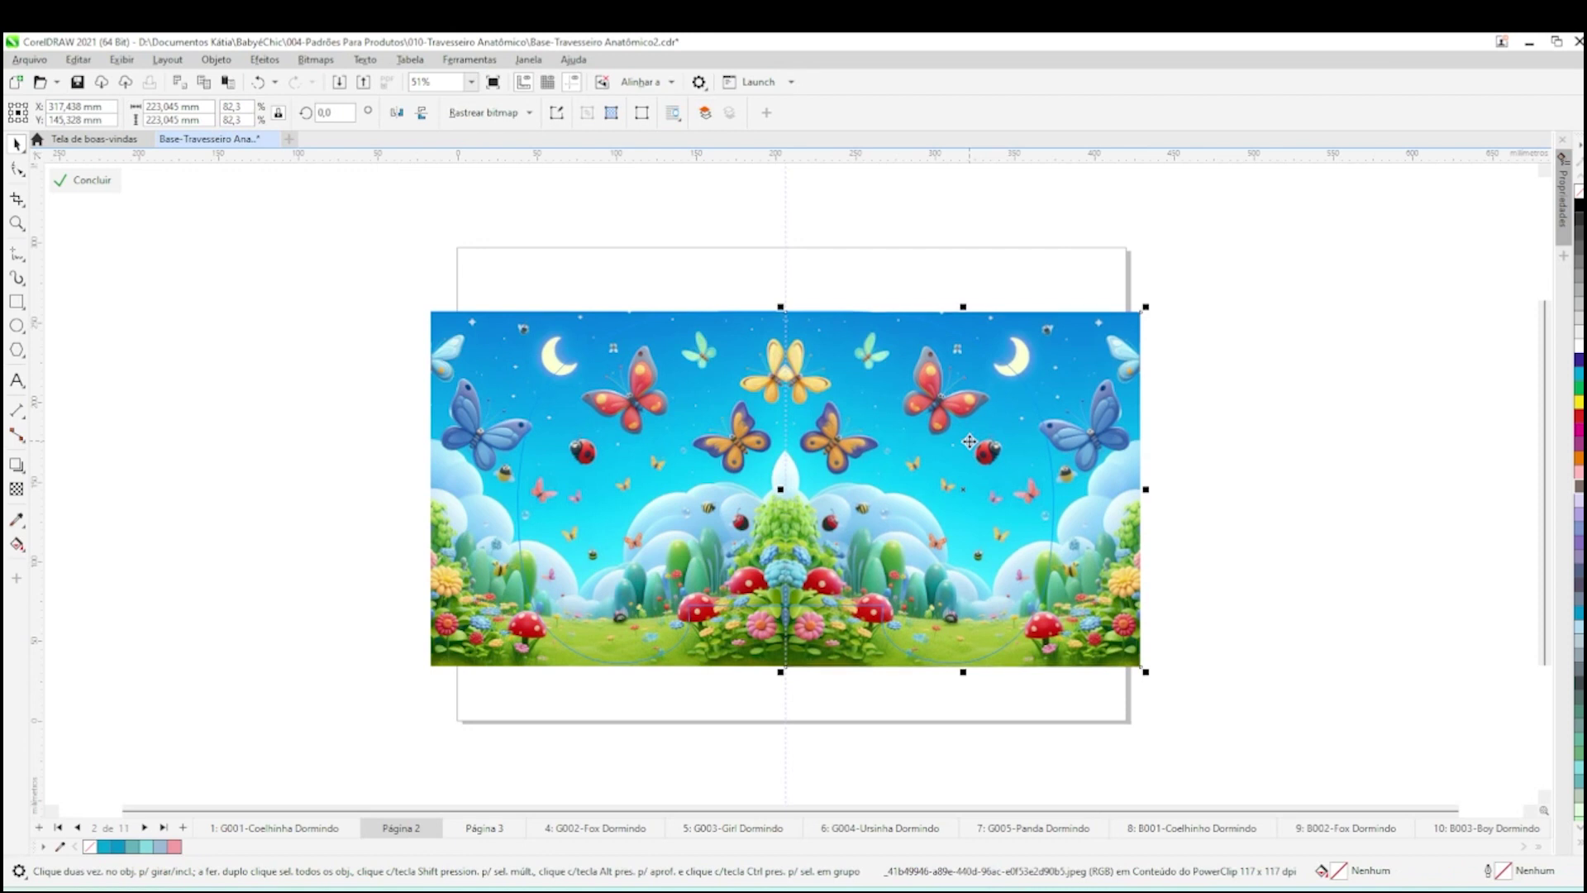
{"action": "key", "text": "Up"}
{"action": "key", "text": "Up"}
{"action": "key", "text": "Up"}
{"action": "scroll", "coordinate": [970, 441], "scroll_direction": "up", "scroll_amount": 1}
{"action": "left_click", "coordinate": [1327, 477], "text": "ctrl"}
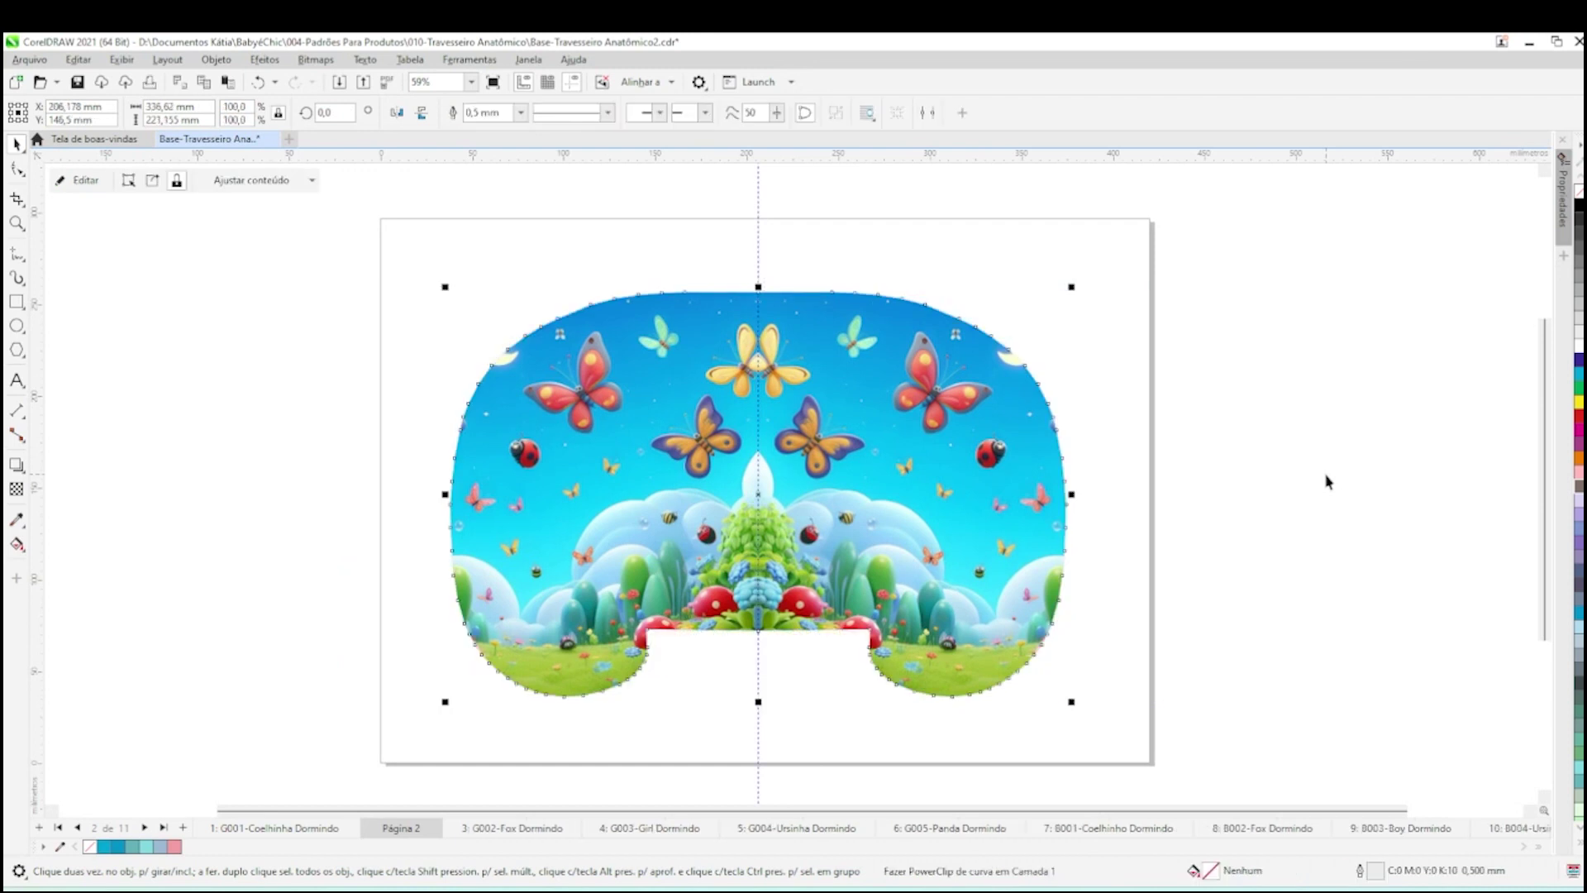
Step: Edit the PowerClip again, delete the left mirrored copy, and move the remaining garden image left to the pillow outline's right edge
{"action": "right_click", "coordinate": [906, 441]}
{"action": "left_click", "coordinate": [963, 398]}
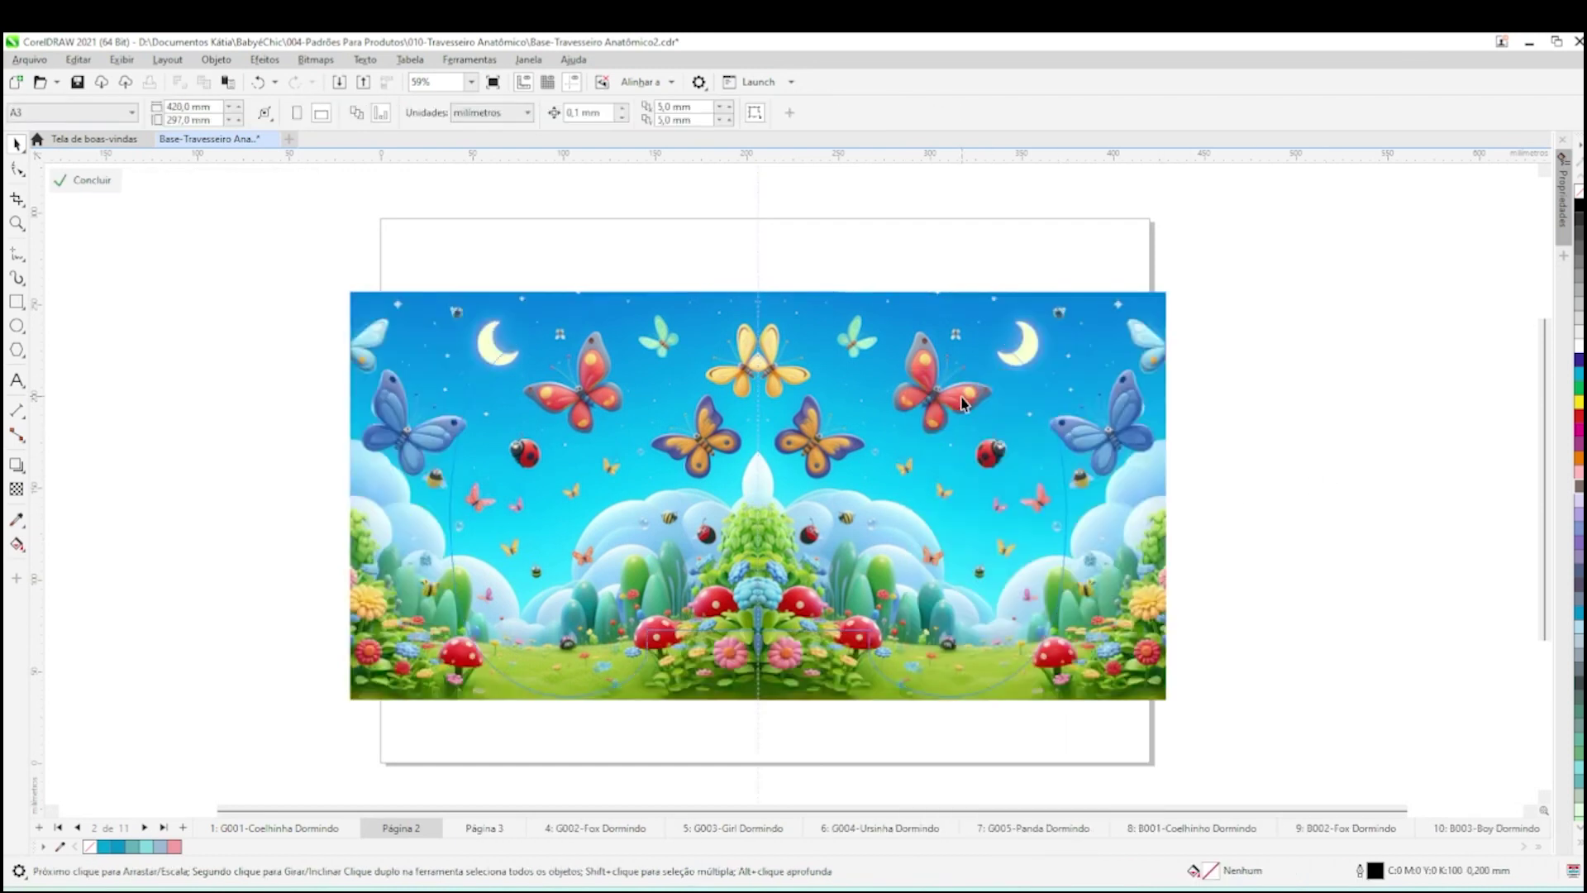
{"action": "left_click", "coordinate": [488, 531]}
{"action": "key", "text": "Delete"}
{"action": "left_click", "coordinate": [818, 504]}
{"action": "left_click_drag", "start_coordinate": [1099, 500], "coordinate": [1000, 494]}
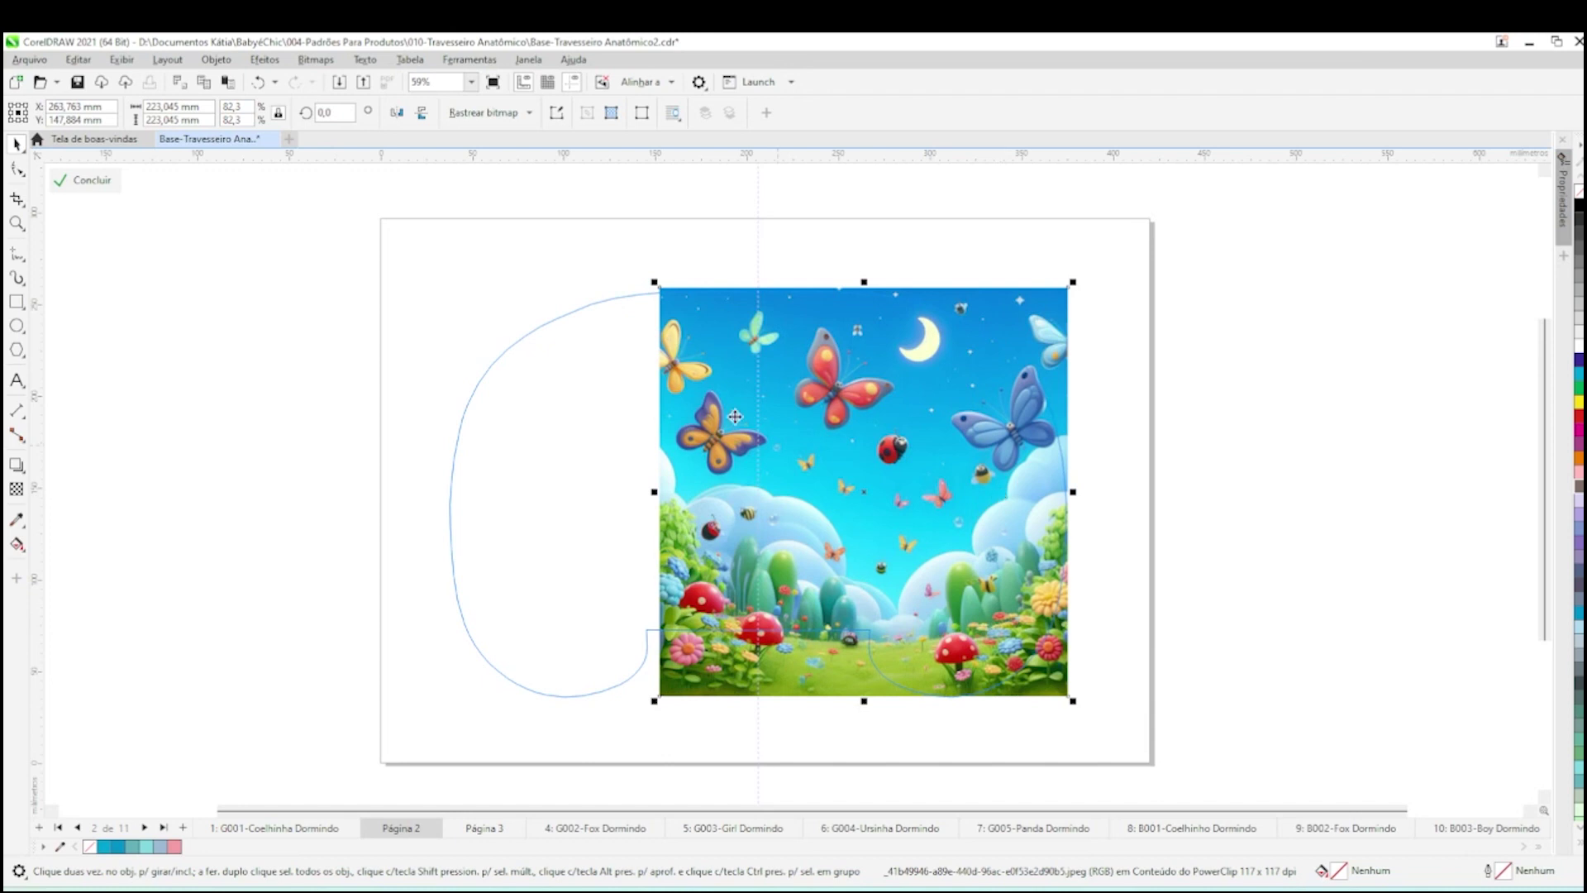
Step: Enlarge the garden image to about 337 mm square, raise it to cover the whole pillow outline, and finish editing
{"action": "left_click_drag", "start_coordinate": [650, 277], "coordinate": [343, 202]}
{"action": "left_click_drag", "start_coordinate": [585, 704], "coordinate": [136, 732]}
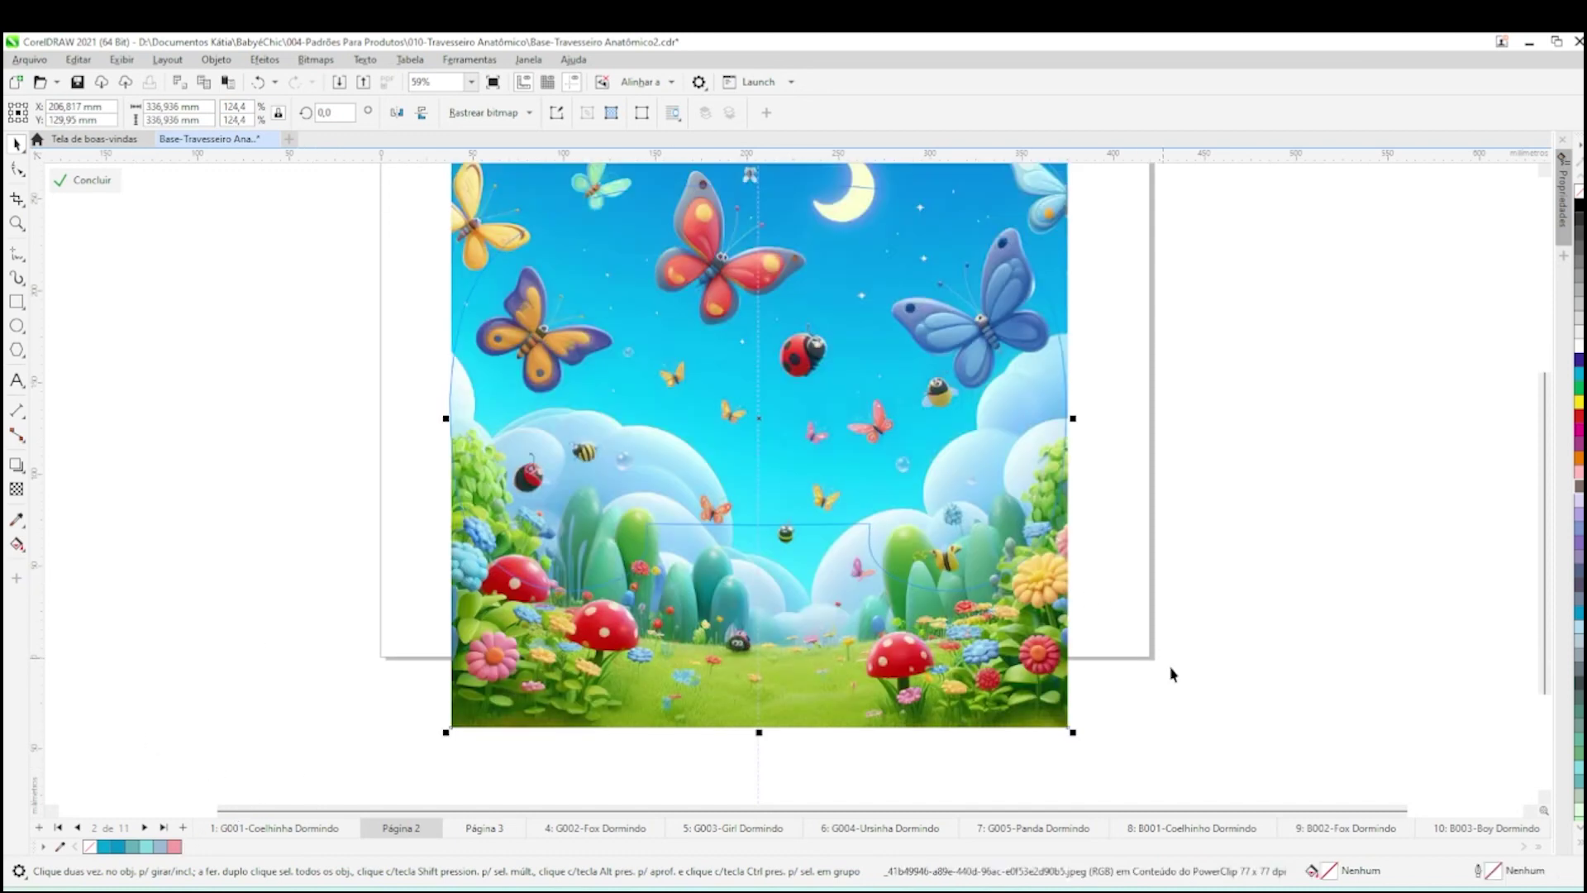
{"action": "left_click_drag", "start_coordinate": [965, 688], "coordinate": [959, 549]}
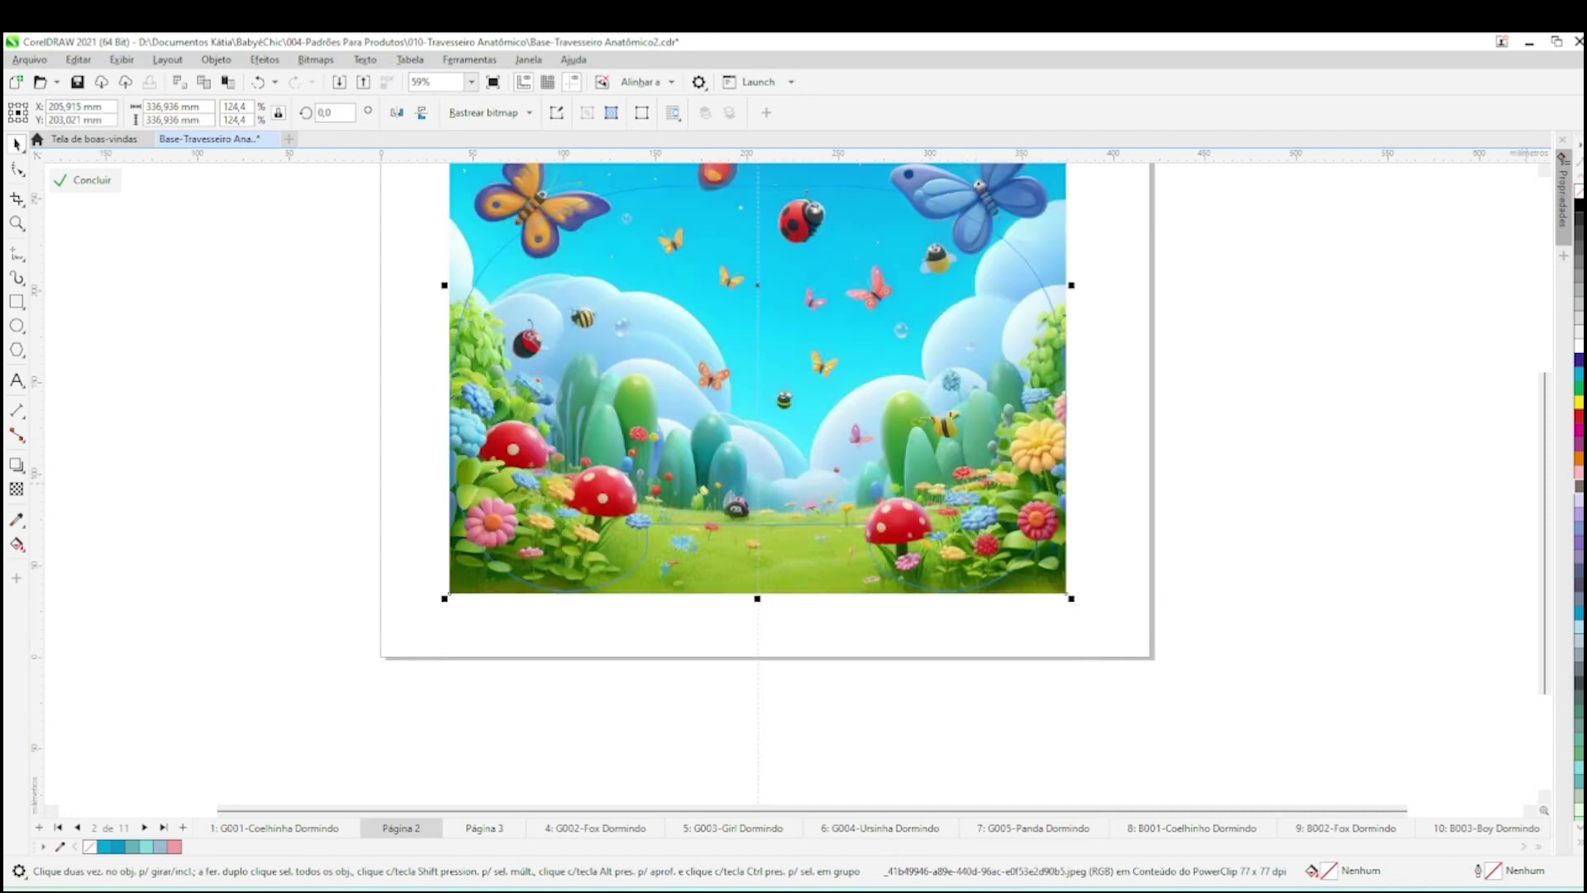
{"action": "scroll", "coordinate": [1546, 516], "scroll_direction": "up", "scroll_amount": 3}
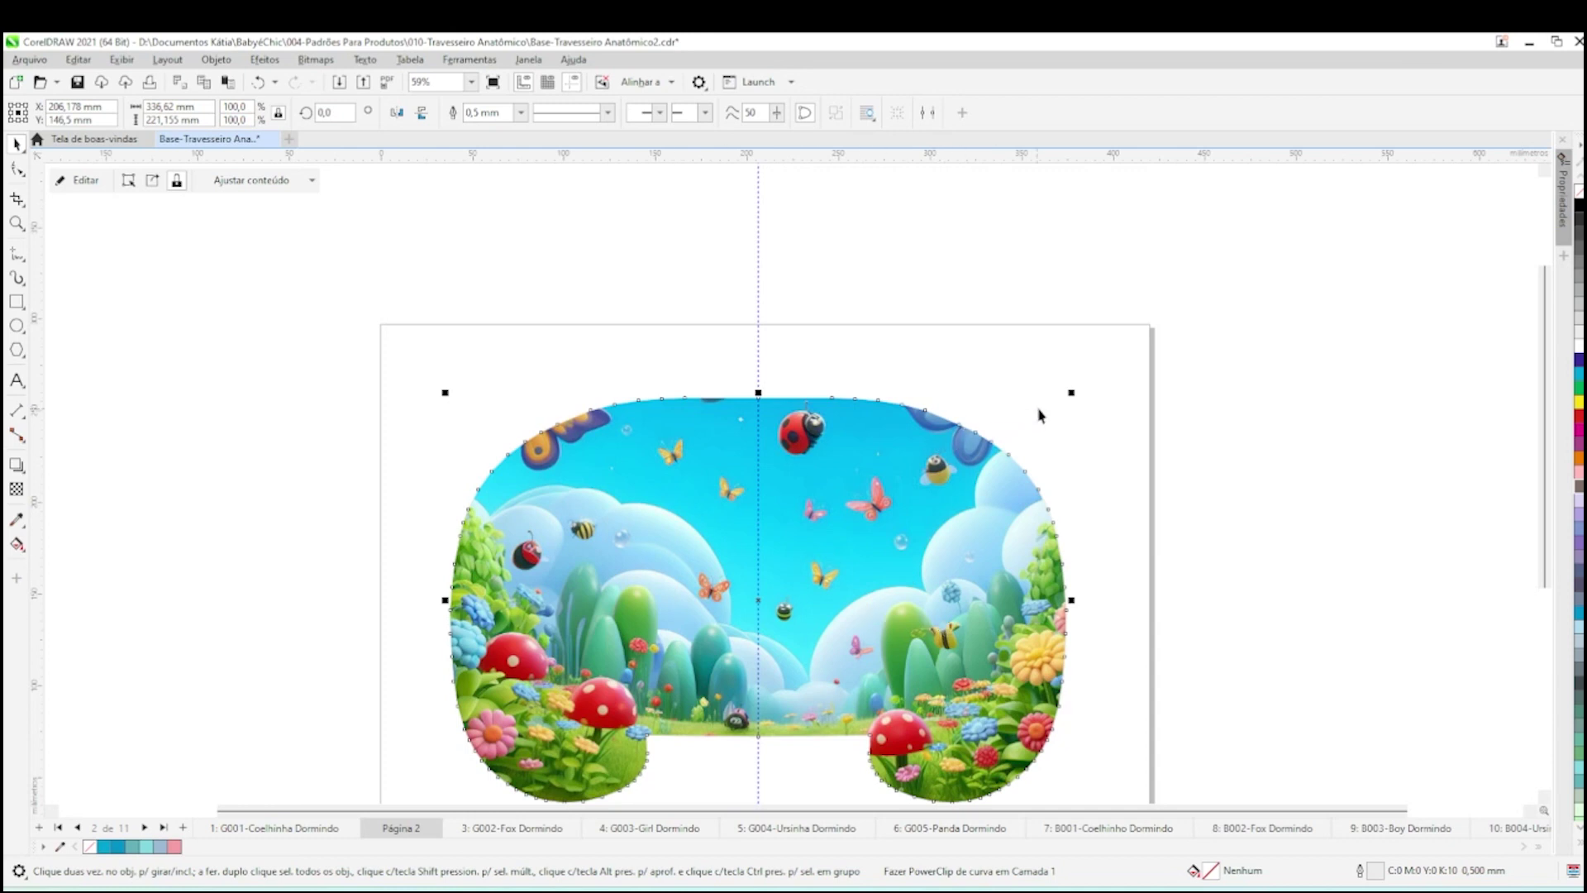
Step: Reopen the PowerClip contents and shrink the garden image to about 223 mm square, keeping its lower-left corner in place
{"action": "right_click", "coordinate": [1012, 492]}
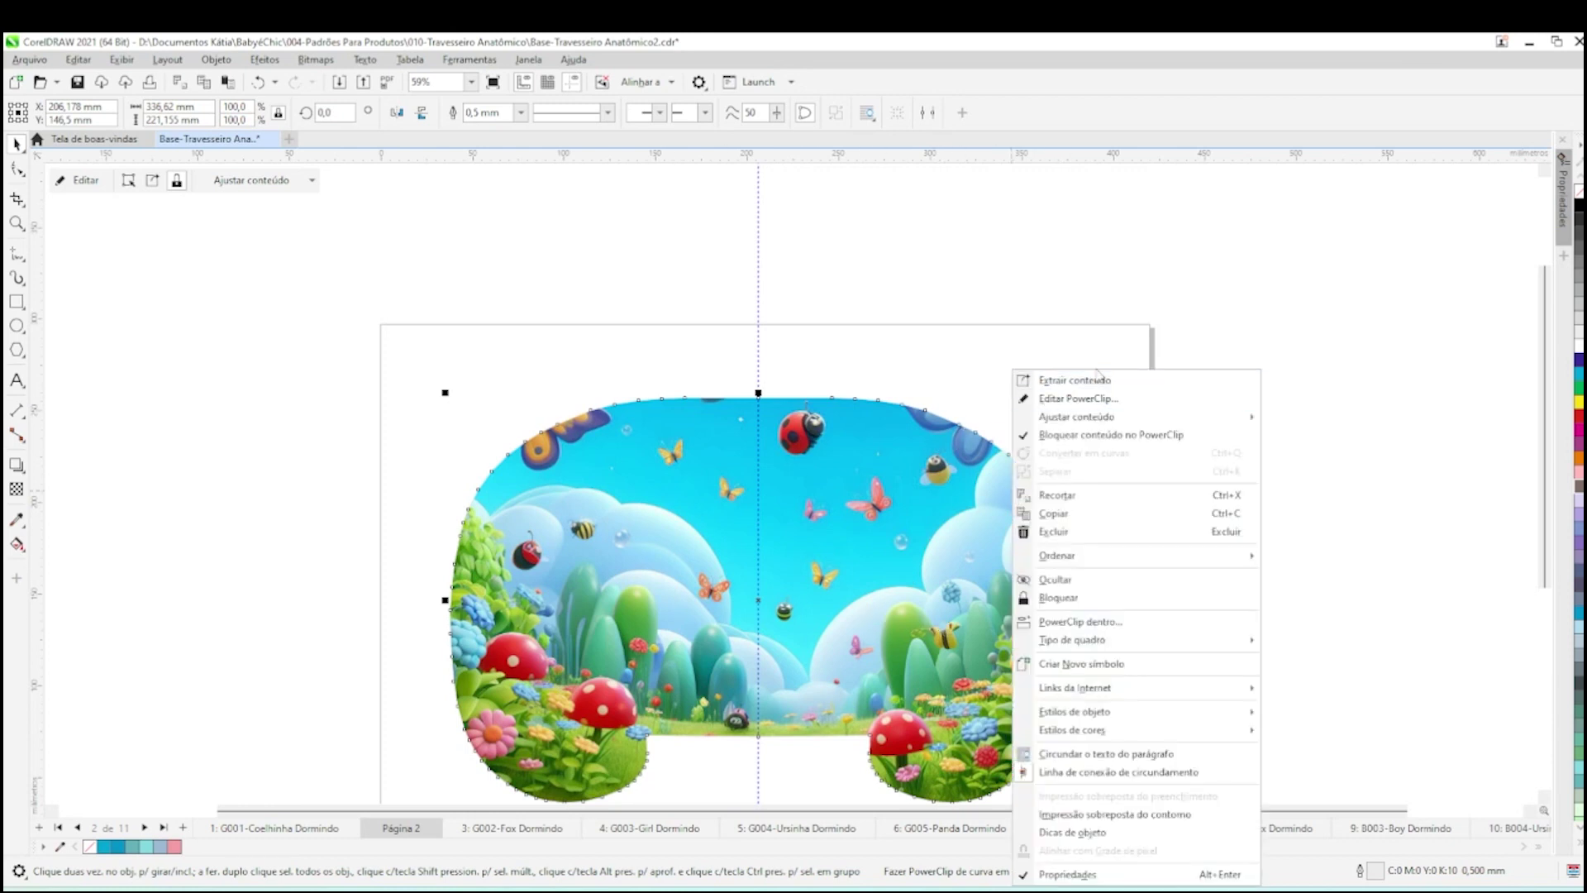
{"action": "mouse_move", "coordinate": [1098, 559]}
{"action": "left_click", "coordinate": [1097, 400]}
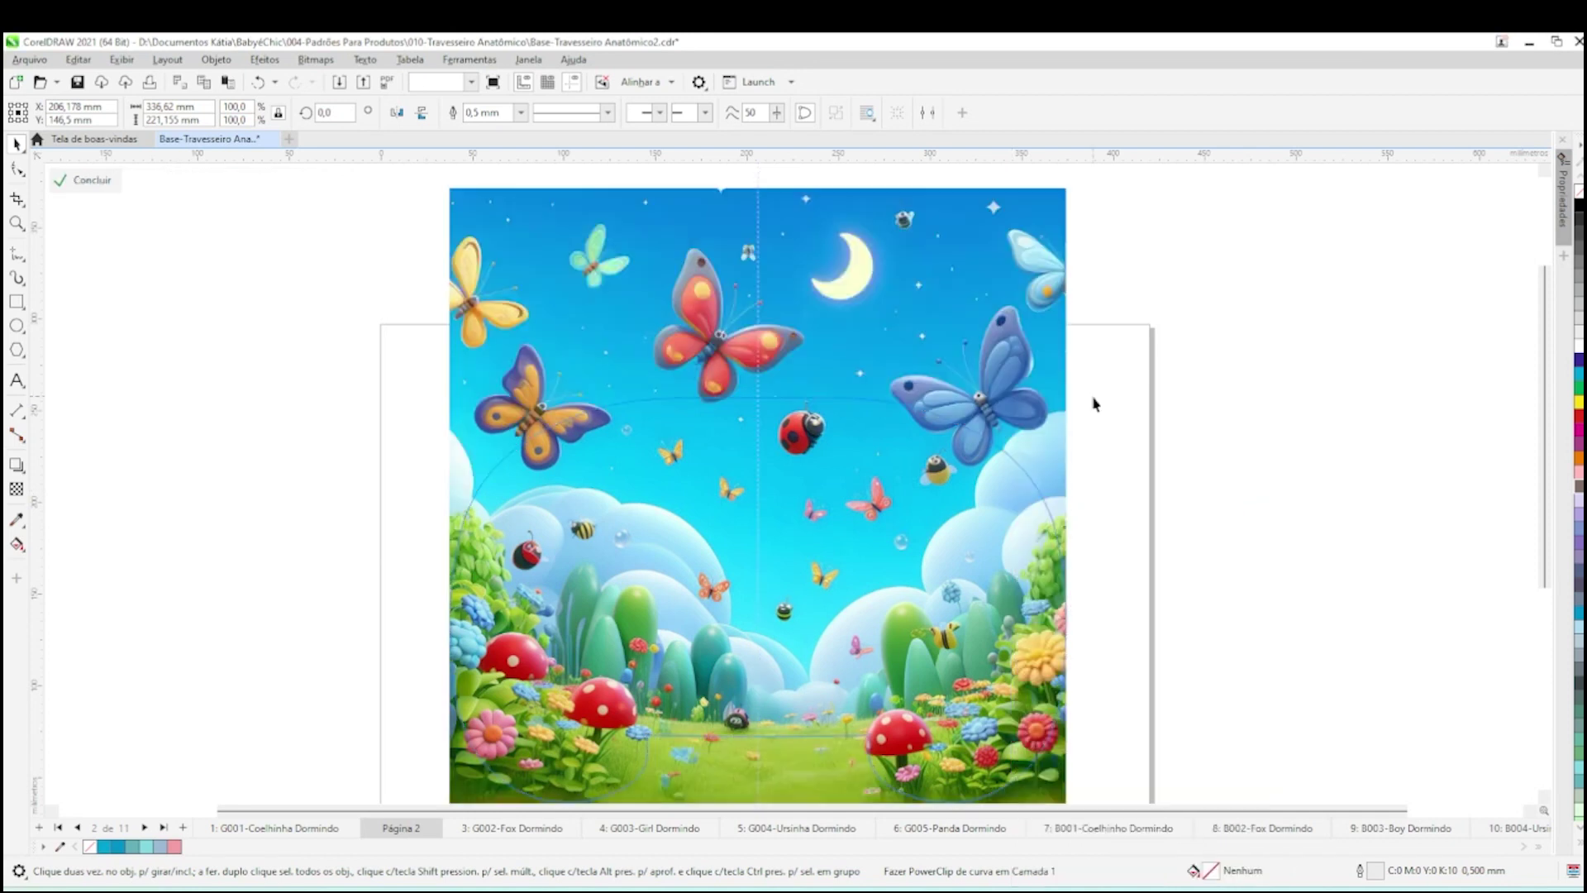
{"action": "left_click", "coordinate": [926, 388]}
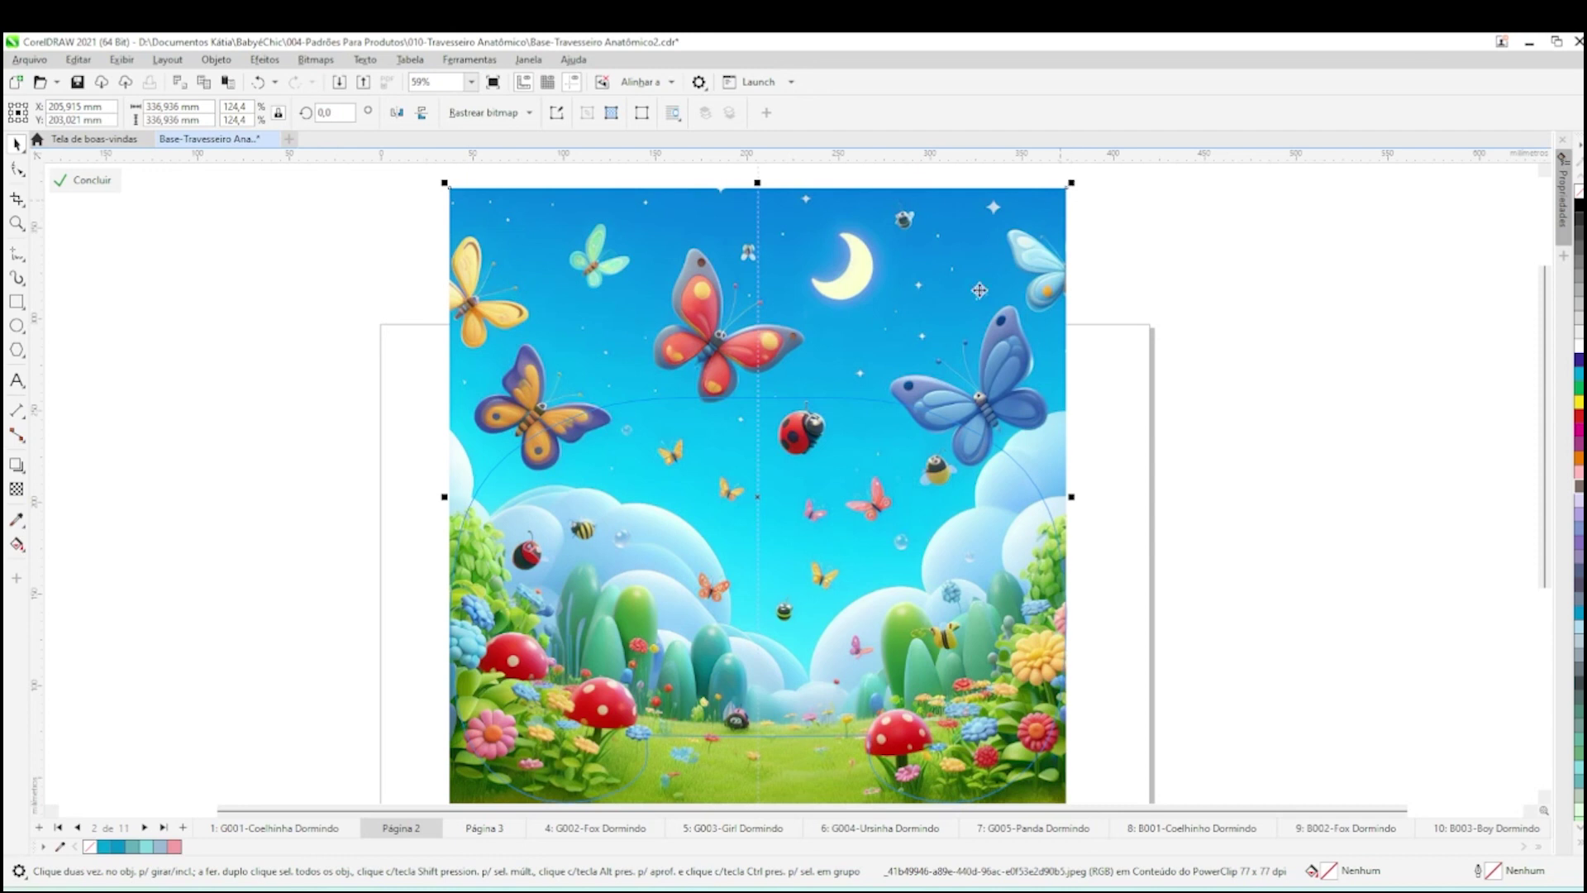
{"action": "left_click_drag", "start_coordinate": [1070, 184], "coordinate": [865, 336]}
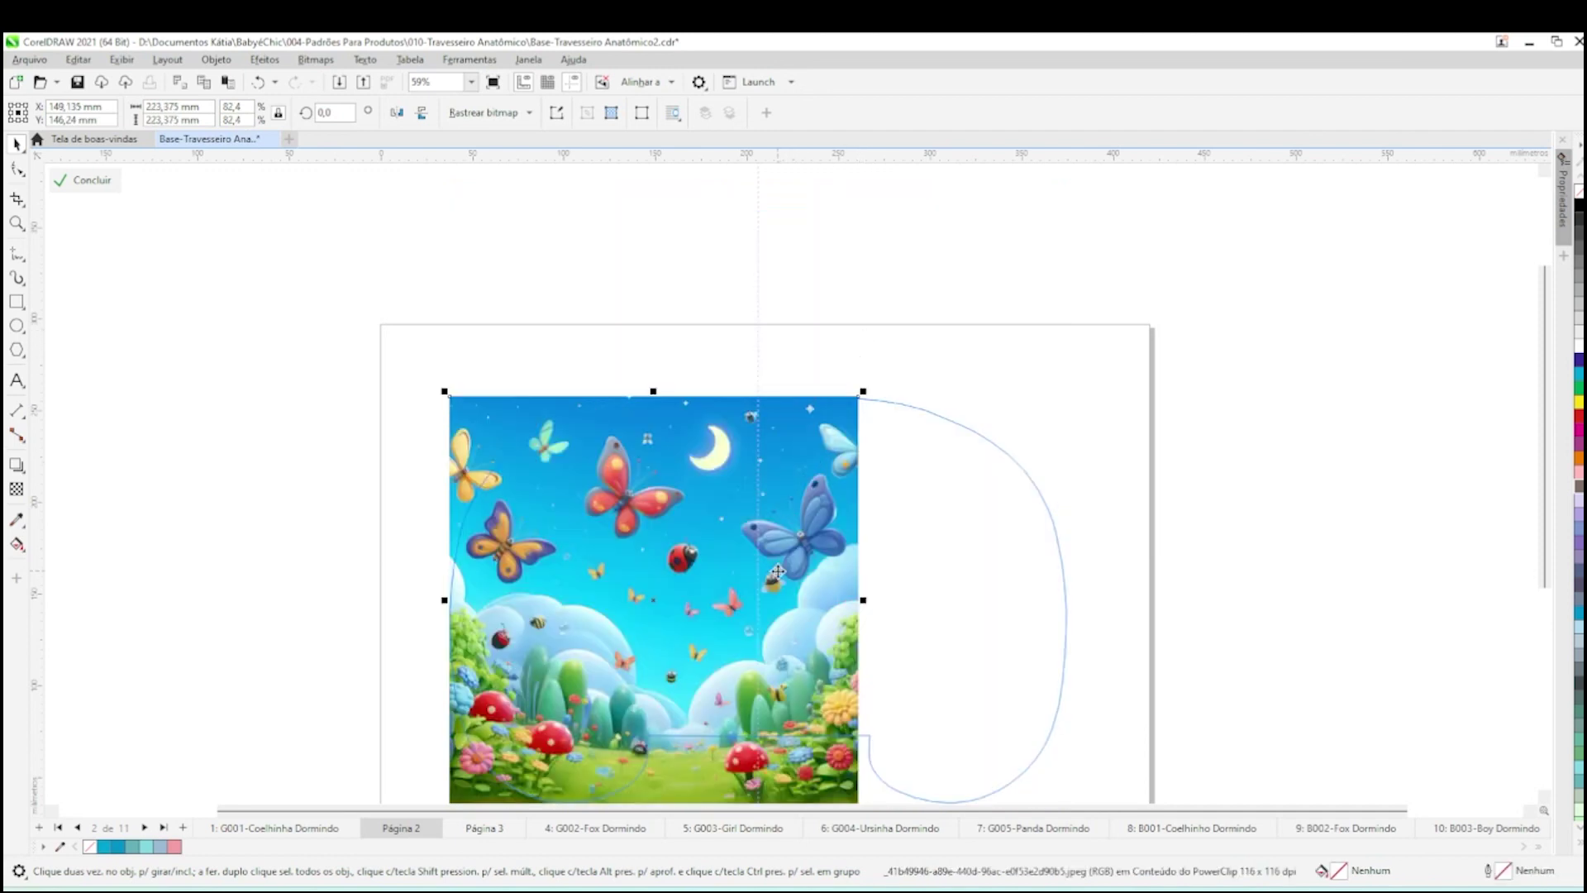
Step: Copy the garden image directly to its right and mirror the copy horizontally
{"action": "left_click_drag", "start_coordinate": [684, 518], "coordinate": [1092, 516]}
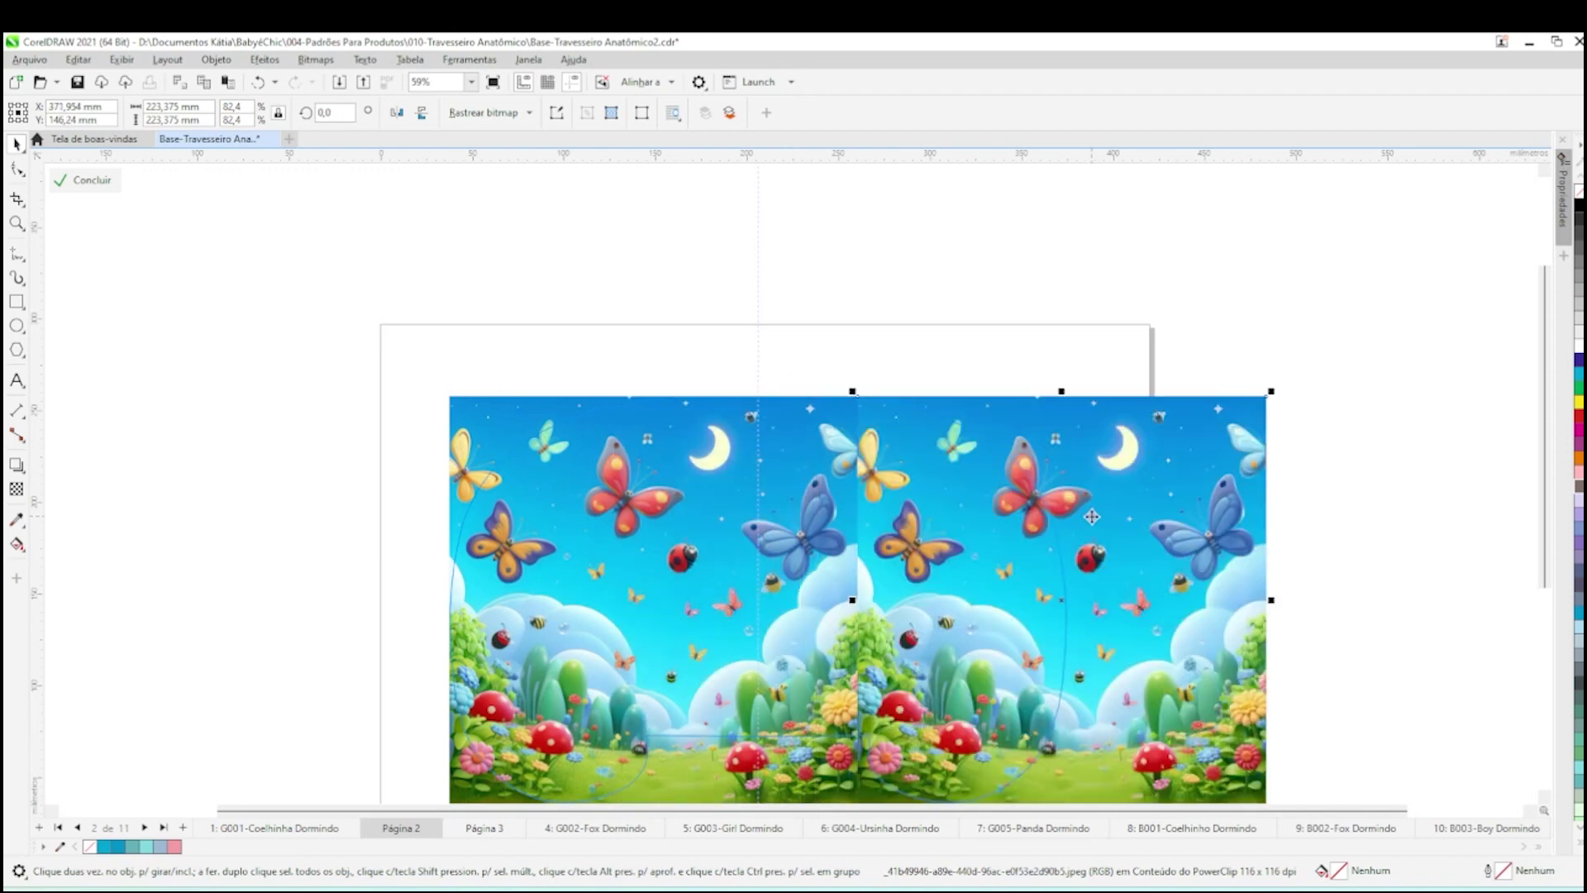
{"action": "left_click", "coordinate": [398, 113]}
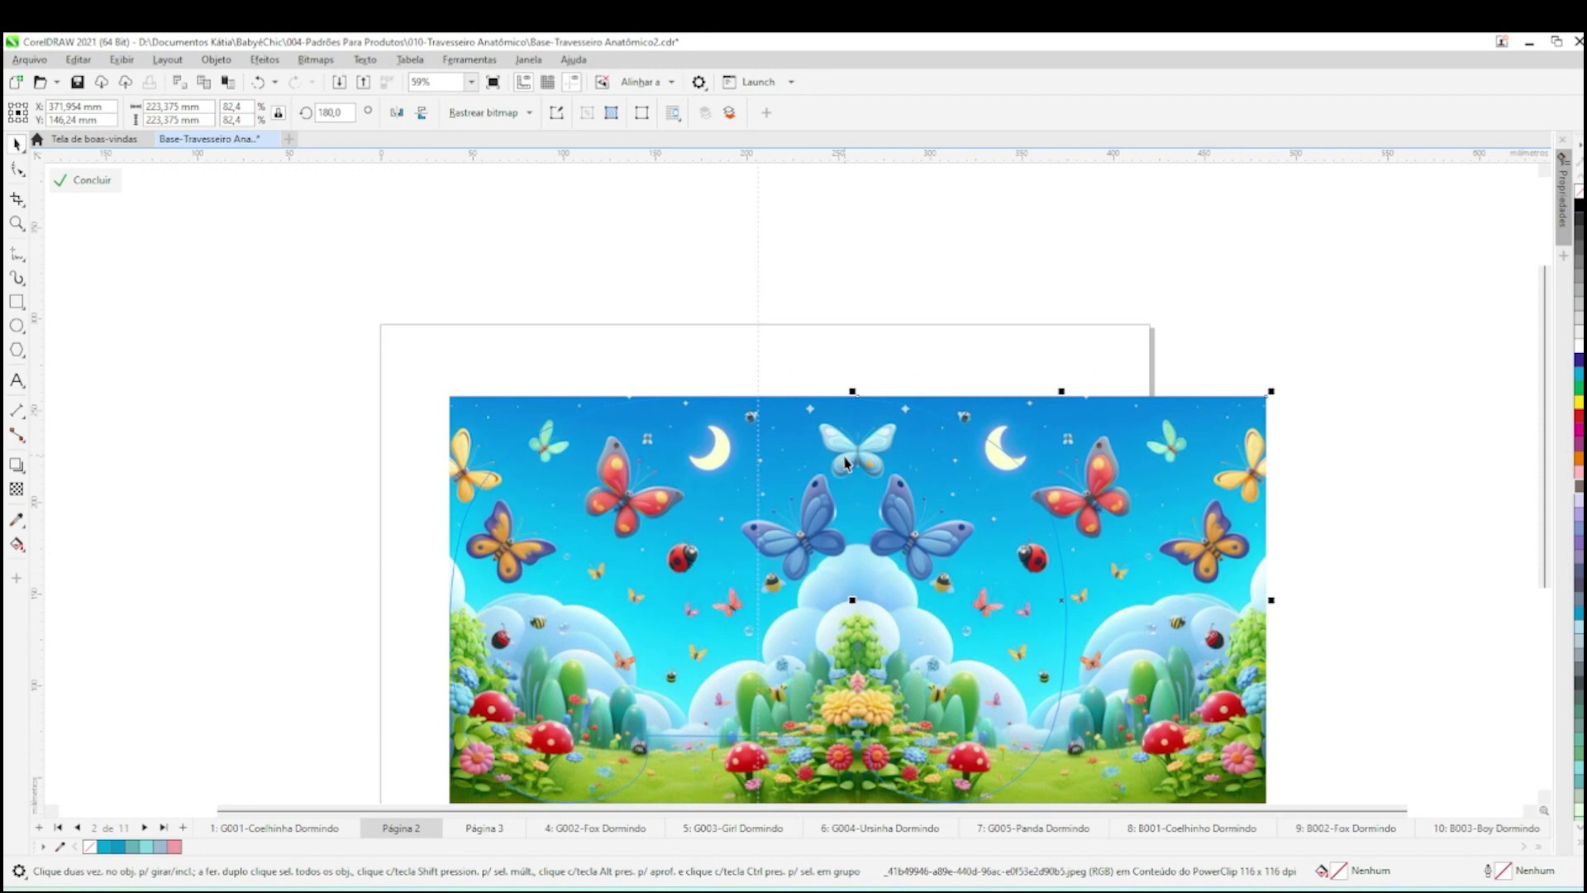
Step: Shift both garden images left towards the guideline and raise them until their lower edge meets the pillow's neck cutout
{"action": "left_click", "coordinate": [506, 426], "text": "shift"}
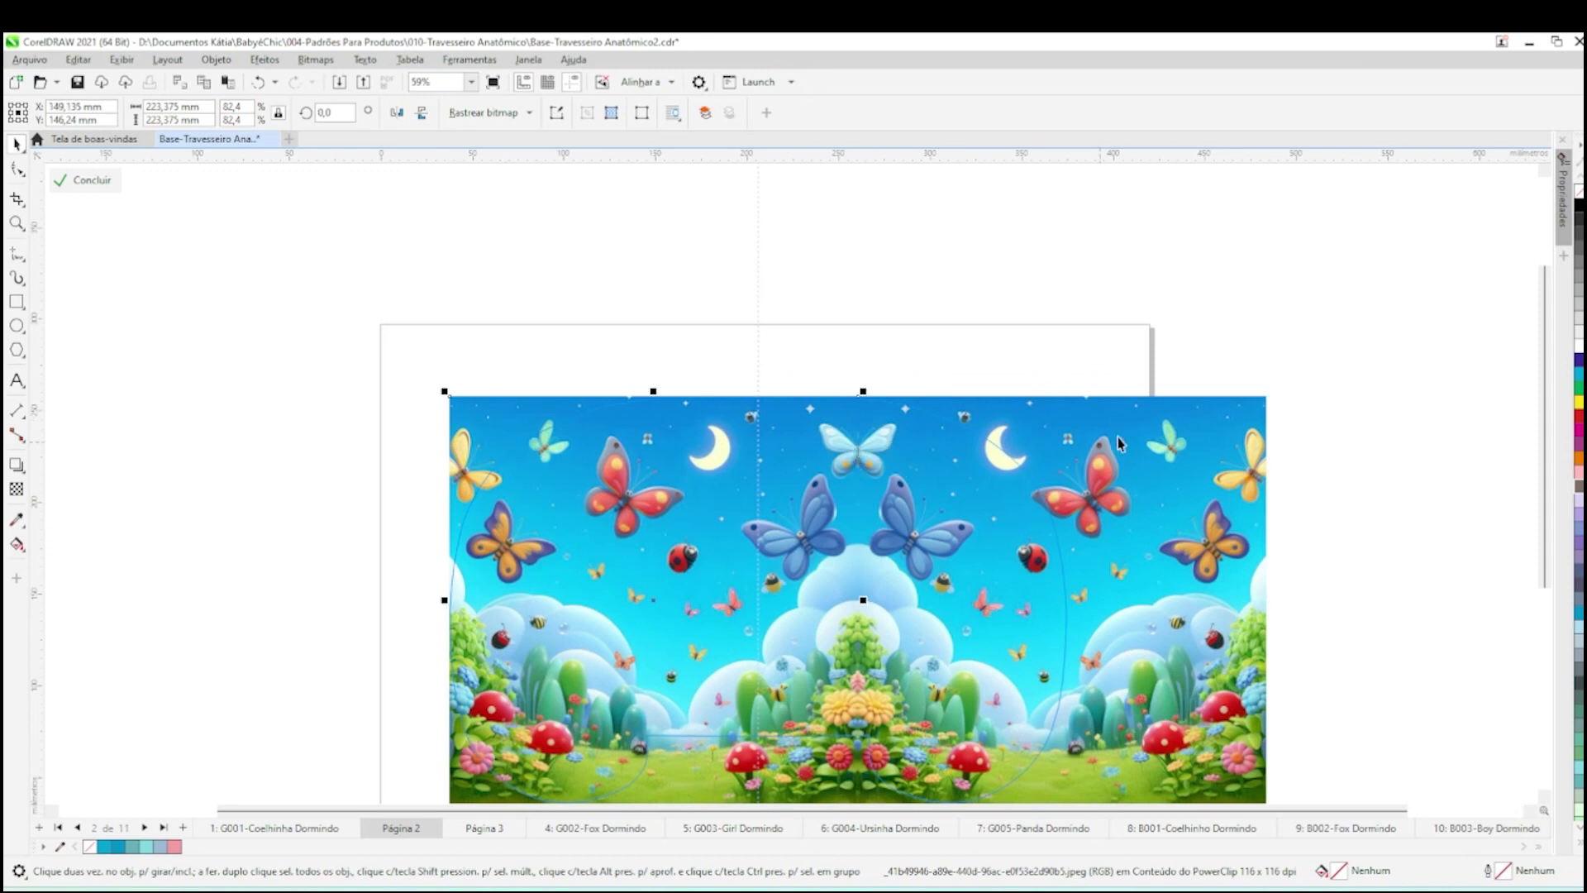
{"action": "key", "text": "Left"}
{"action": "key", "text": "Left"}
{"action": "key", "text": "Left"}
{"action": "key", "text": "Left"}
{"action": "key", "text": "Left"}
{"action": "key", "text": "Left"}
{"action": "key", "text": "Left"}
{"action": "key", "text": "Left"}
{"action": "key", "text": "Left"}
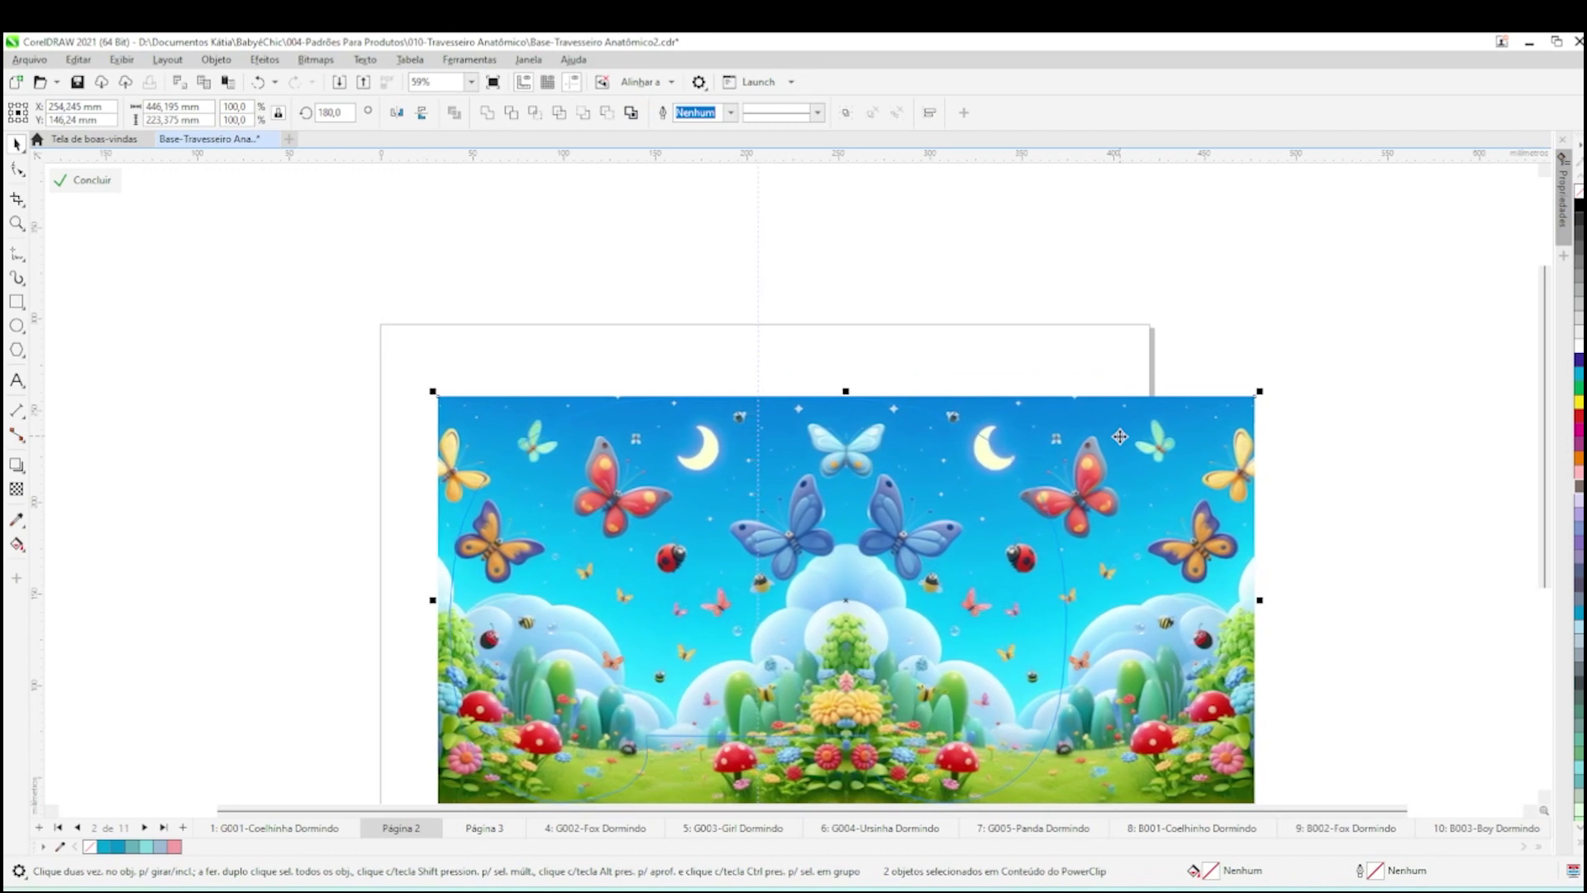
{"action": "key", "text": "Left"}
{"action": "key", "text": "Left"}
{"action": "key", "text": "Left"}
{"action": "key", "text": "Left"}
{"action": "key", "text": "Left"}
{"action": "key", "text": "Left"}
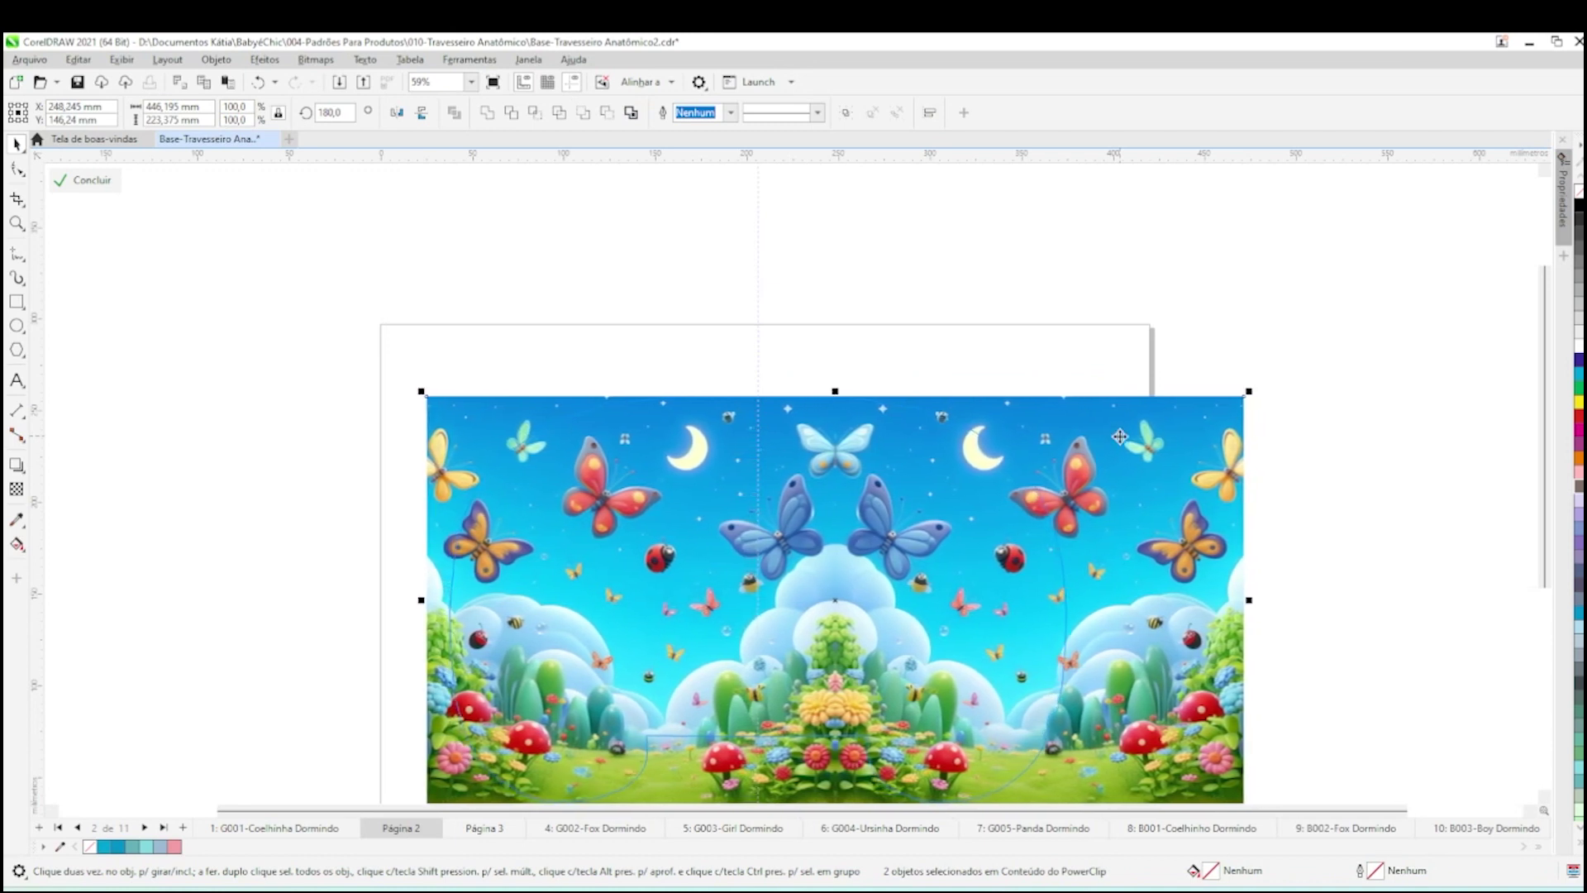
{"action": "key", "text": "Left"}
{"action": "key", "text": "Left"}
{"action": "key", "text": "Left"}
{"action": "key", "text": "Left"}
{"action": "key", "text": "Left"}
{"action": "key", "text": "Left"}
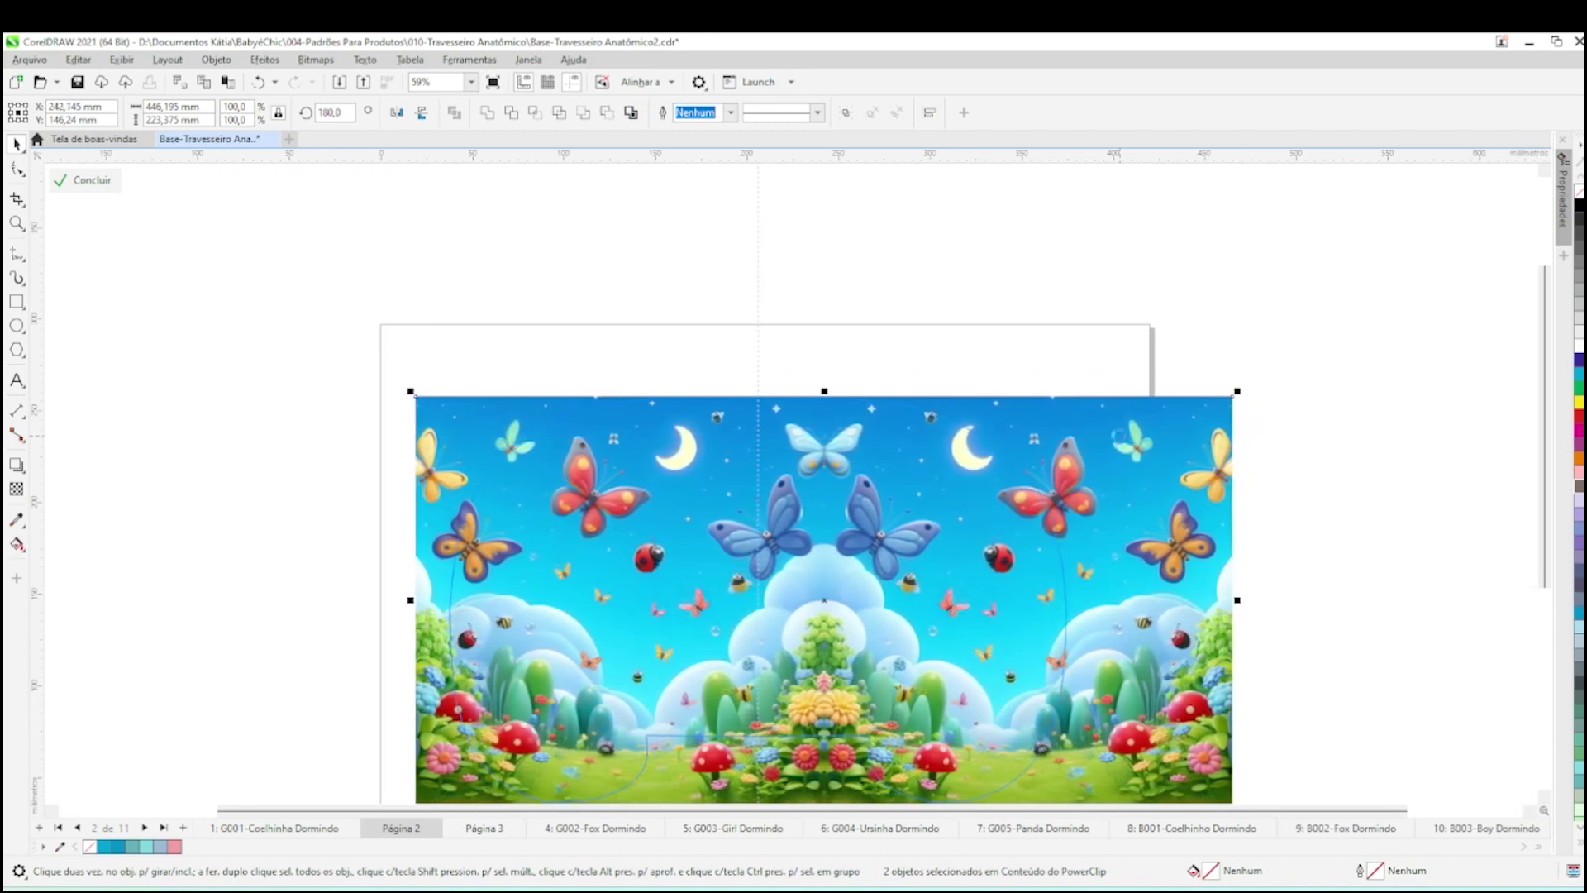
{"action": "key", "text": "Left"}
{"action": "key", "text": "Left"}
{"action": "key", "text": "Left"}
{"action": "key", "text": "Left"}
{"action": "key", "text": "Left"}
{"action": "key", "text": "Left"}
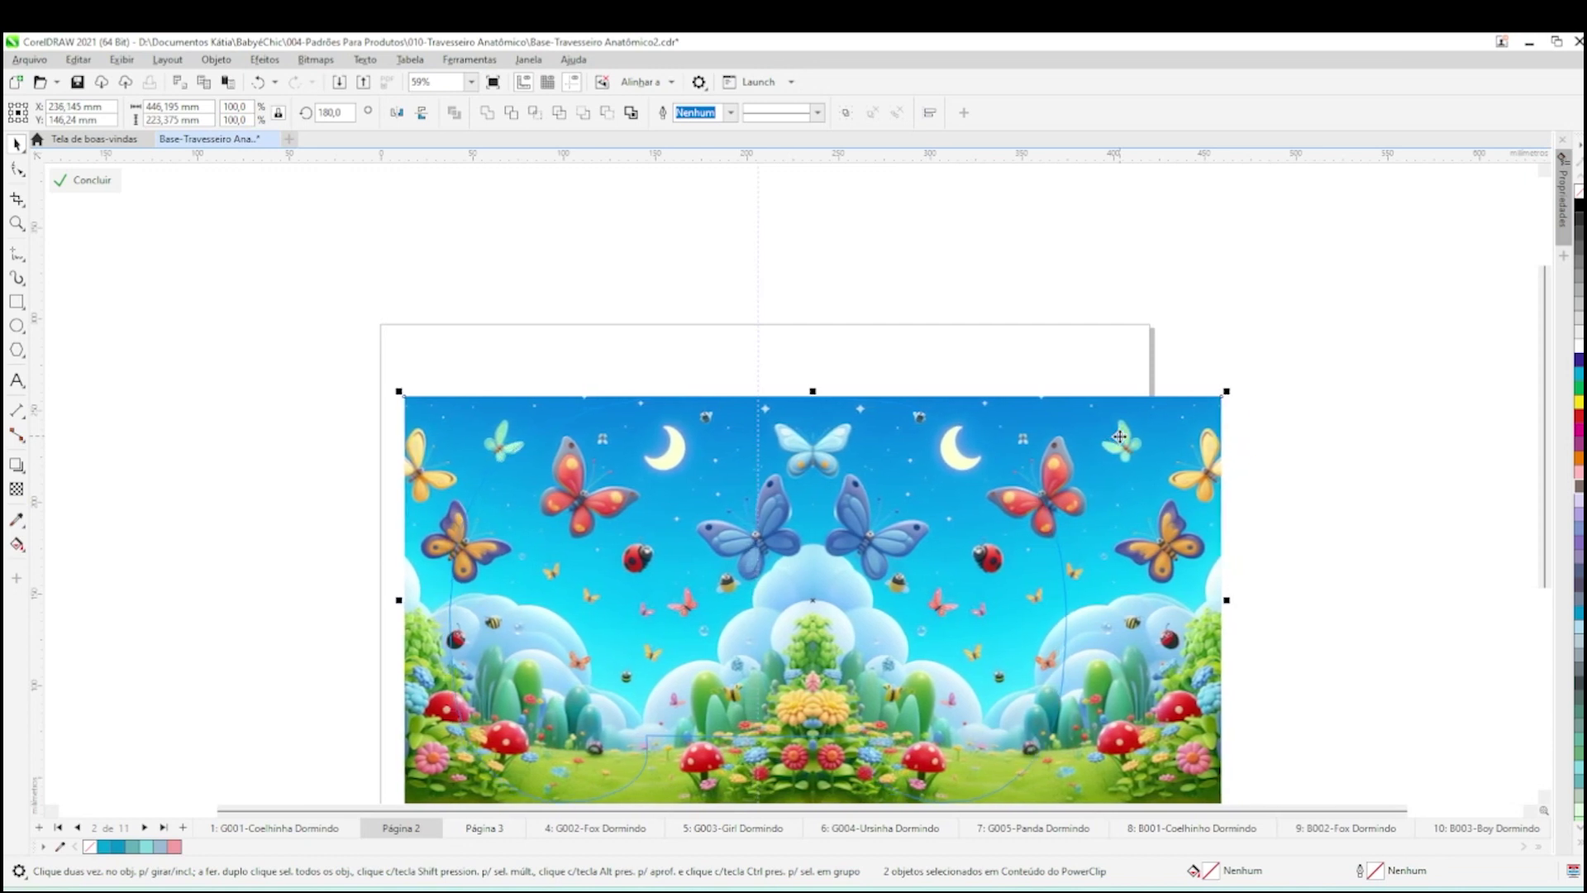
{"action": "key", "text": "Left"}
{"action": "key", "text": "Left"}
{"action": "key", "text": "Left"}
{"action": "key", "text": "Left"}
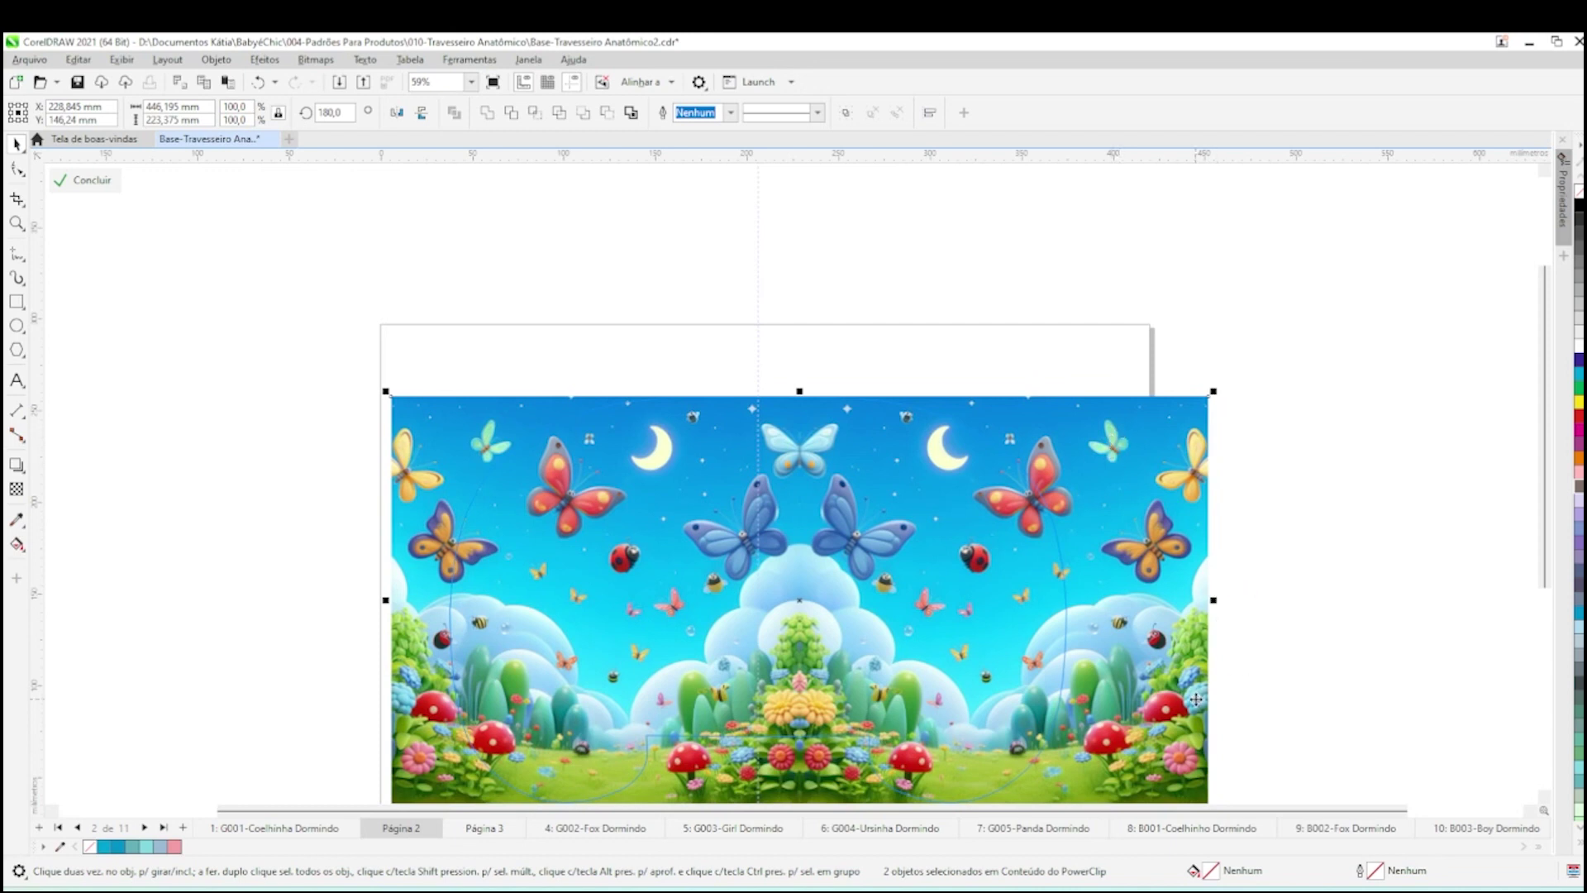
{"action": "left_click_drag", "start_coordinate": [821, 709], "coordinate": [823, 640]}
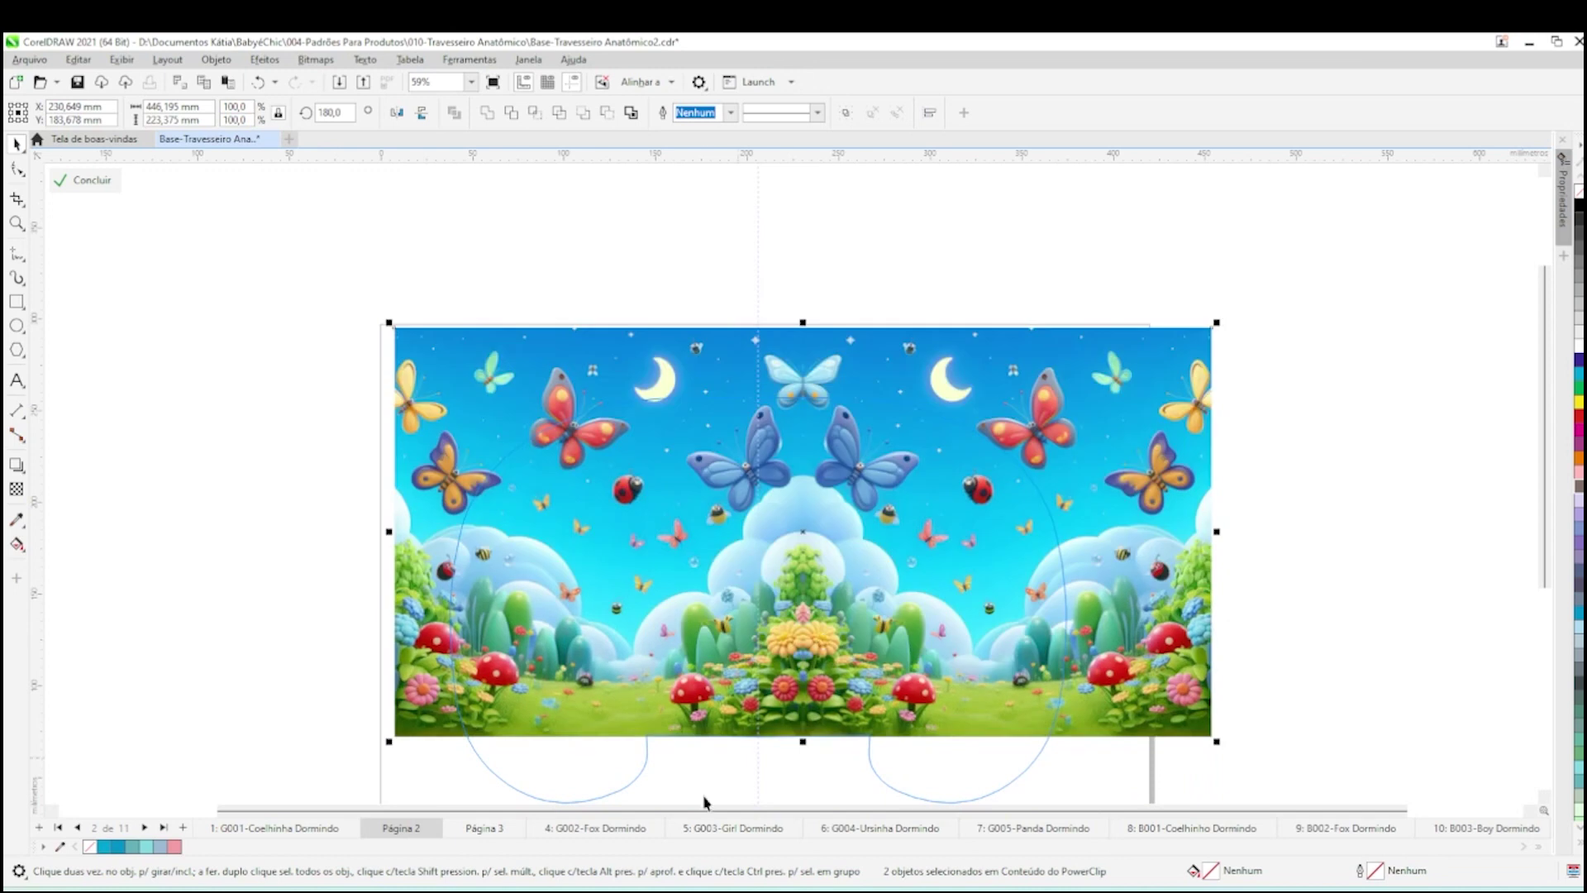
Step: Shrink each of the two garden images to about 186.5 mm square, keeping them joined at the centre seam
{"action": "left_click", "coordinate": [635, 693]}
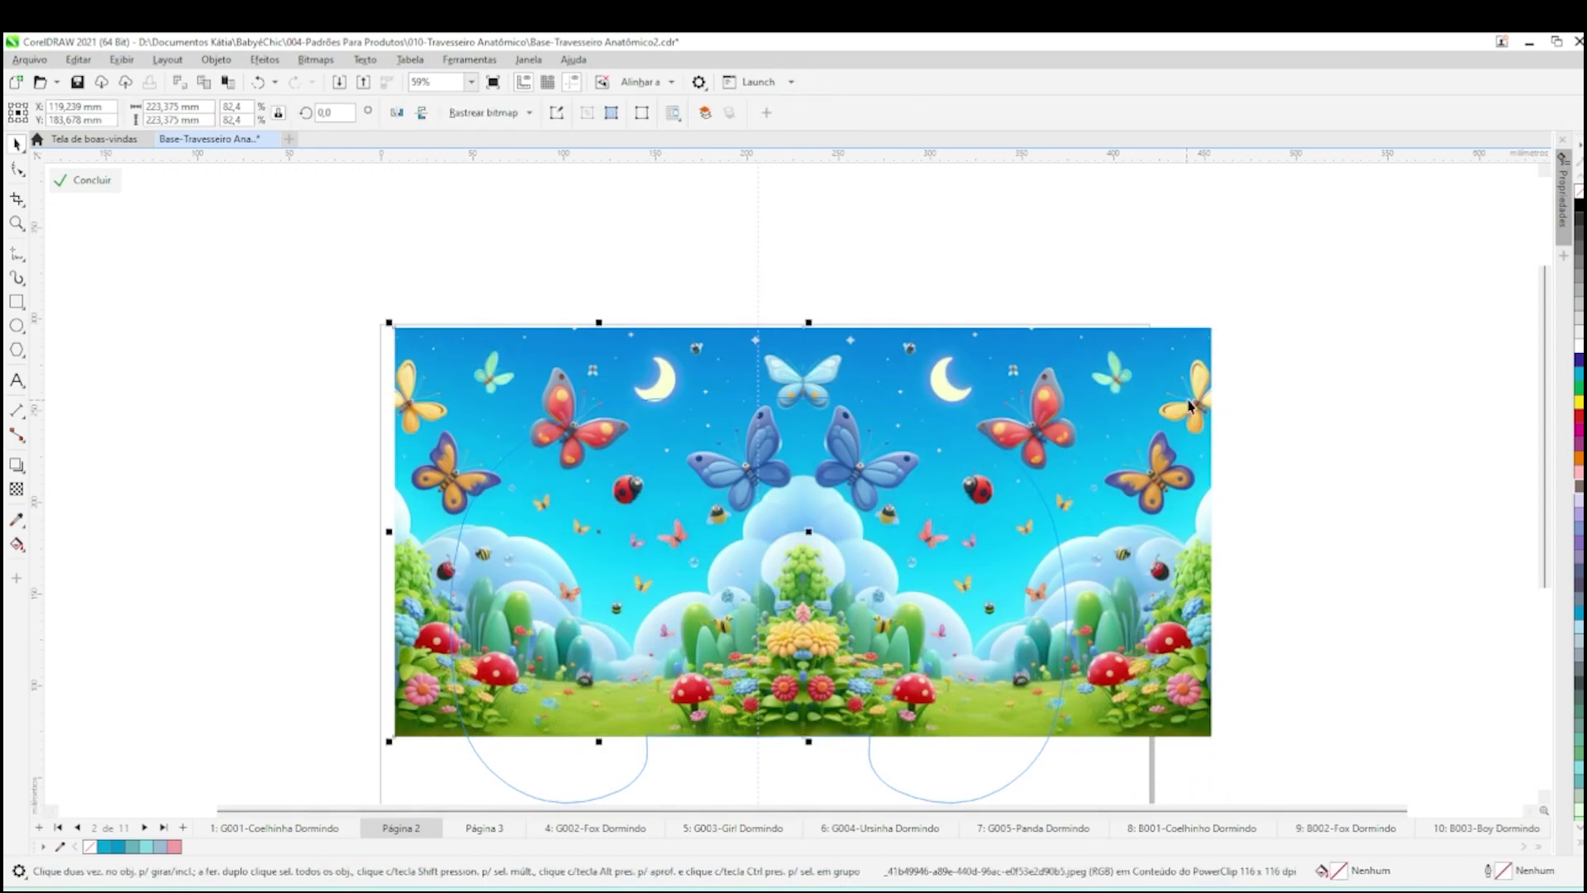
{"action": "left_click", "coordinate": [1209, 339]}
{"action": "left_click_drag", "start_coordinate": [1216, 320], "coordinate": [1151, 362]}
{"action": "left_click", "coordinate": [434, 332]}
{"action": "left_click_drag", "start_coordinate": [388, 320], "coordinate": [430, 396]}
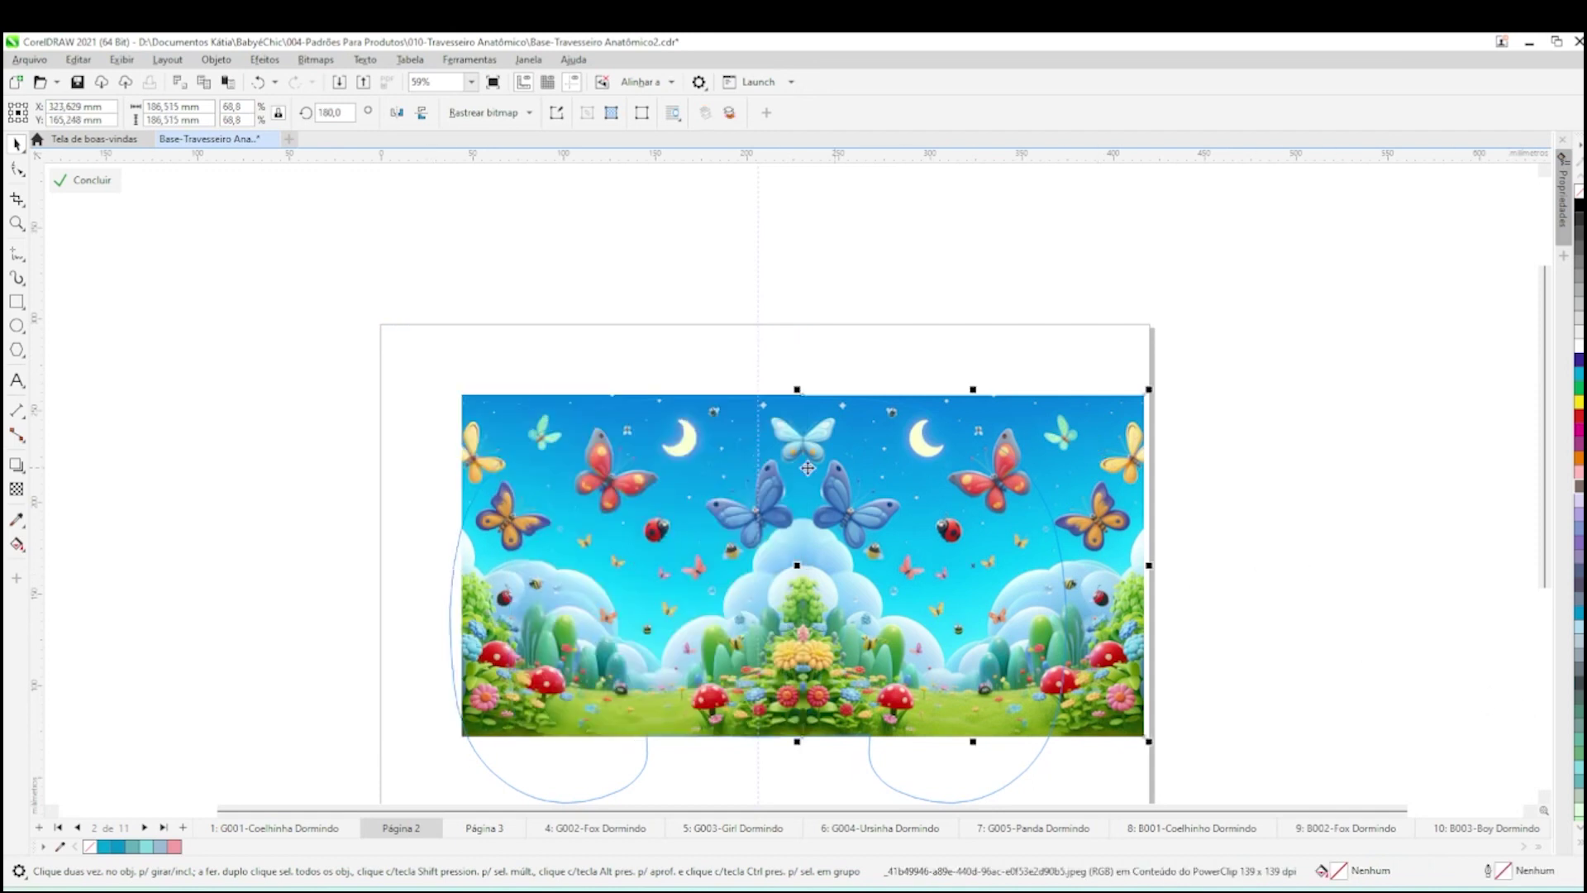
Step: Select both garden images and nudge them left until the pair is centred on the guideline, at about X 206 mm
{"action": "key", "text": "ctrl+a"}
{"action": "key", "text": "Left"}
{"action": "key", "text": "Left"}
{"action": "key", "text": "Left"}
{"action": "key", "text": "Left"}
{"action": "key", "text": "Left"}
{"action": "key", "text": "Left"}
{"action": "key", "text": "Left"}
{"action": "key", "text": "Left"}
{"action": "key", "text": "Left"}
{"action": "key", "text": "Left"}
{"action": "key", "text": "Left"}
{"action": "key", "text": "Left"}
{"action": "key", "text": "Left"}
{"action": "key", "text": "Left"}
{"action": "key", "text": "Left"}
{"action": "key", "text": "Left"}
{"action": "key", "text": "Left"}
{"action": "key", "text": "Left"}
{"action": "key", "text": "Left"}
{"action": "key", "text": "Left"}
{"action": "key", "text": "shift+Left"}
{"action": "key", "text": "shift+Left"}
{"action": "key", "text": "shift+Left"}
{"action": "key", "text": "shift+Left"}
{"action": "key", "text": "shift+Left"}
{"action": "key", "text": "shift+Left"}
{"action": "key", "text": "shift+Left"}
{"action": "key", "text": "shift+Left"}
{"action": "key", "text": "shift+Left"}
{"action": "key", "text": "shift+Left"}
{"action": "scroll", "coordinate": [1169, 538], "scroll_direction": "down", "scroll_amount": 1}
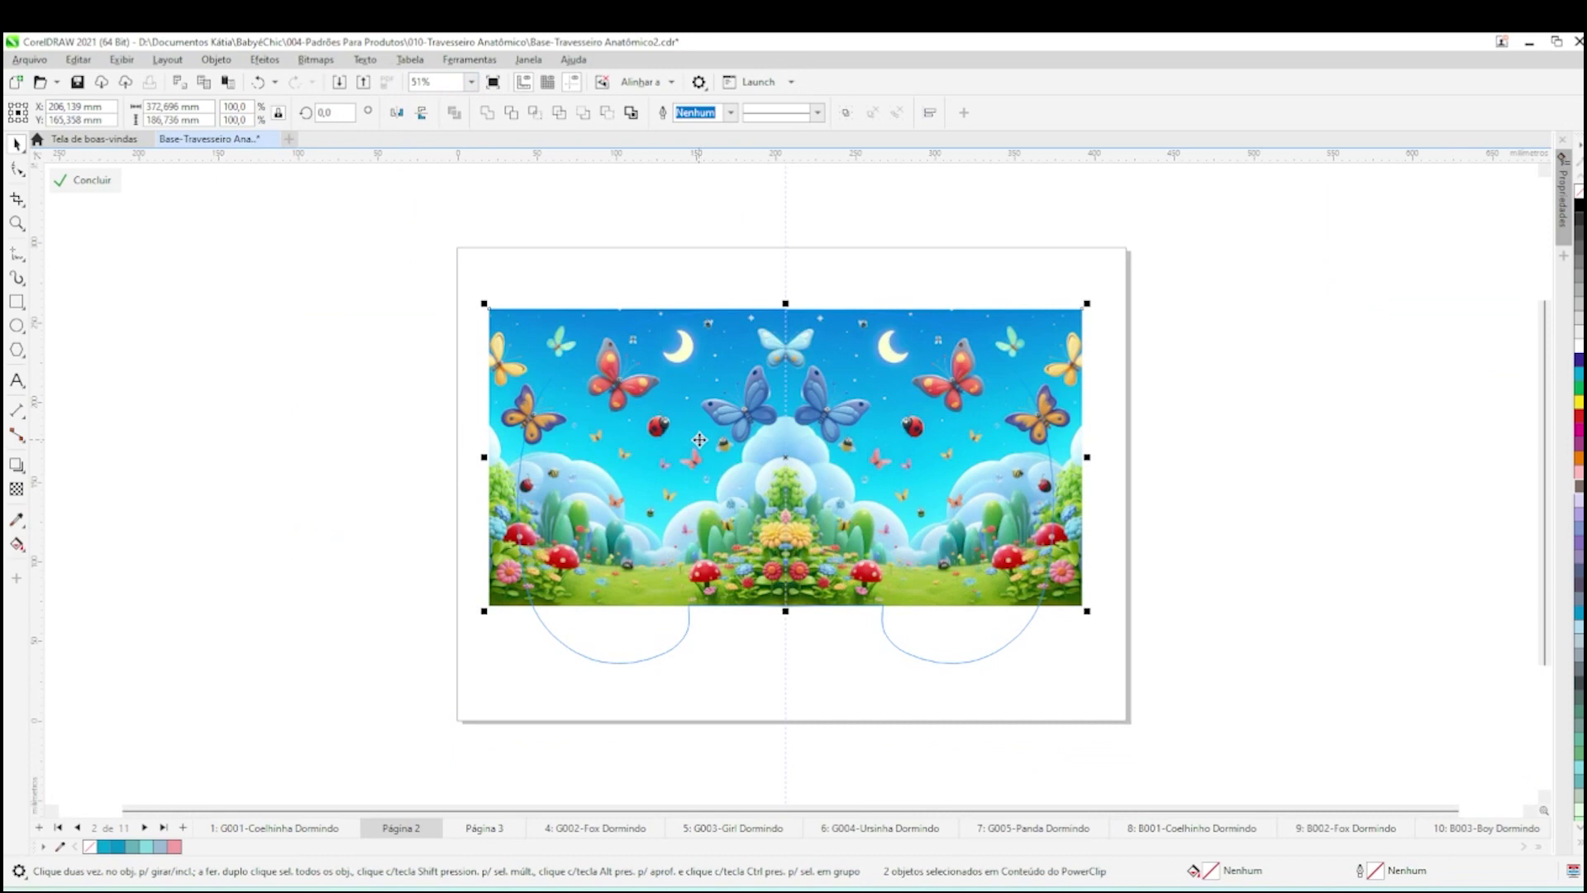
Step: Group the two garden images, copy the group directly below, mirror the copy vertically, and finish editing the PowerClip
{"action": "left_click", "coordinate": [845, 113]}
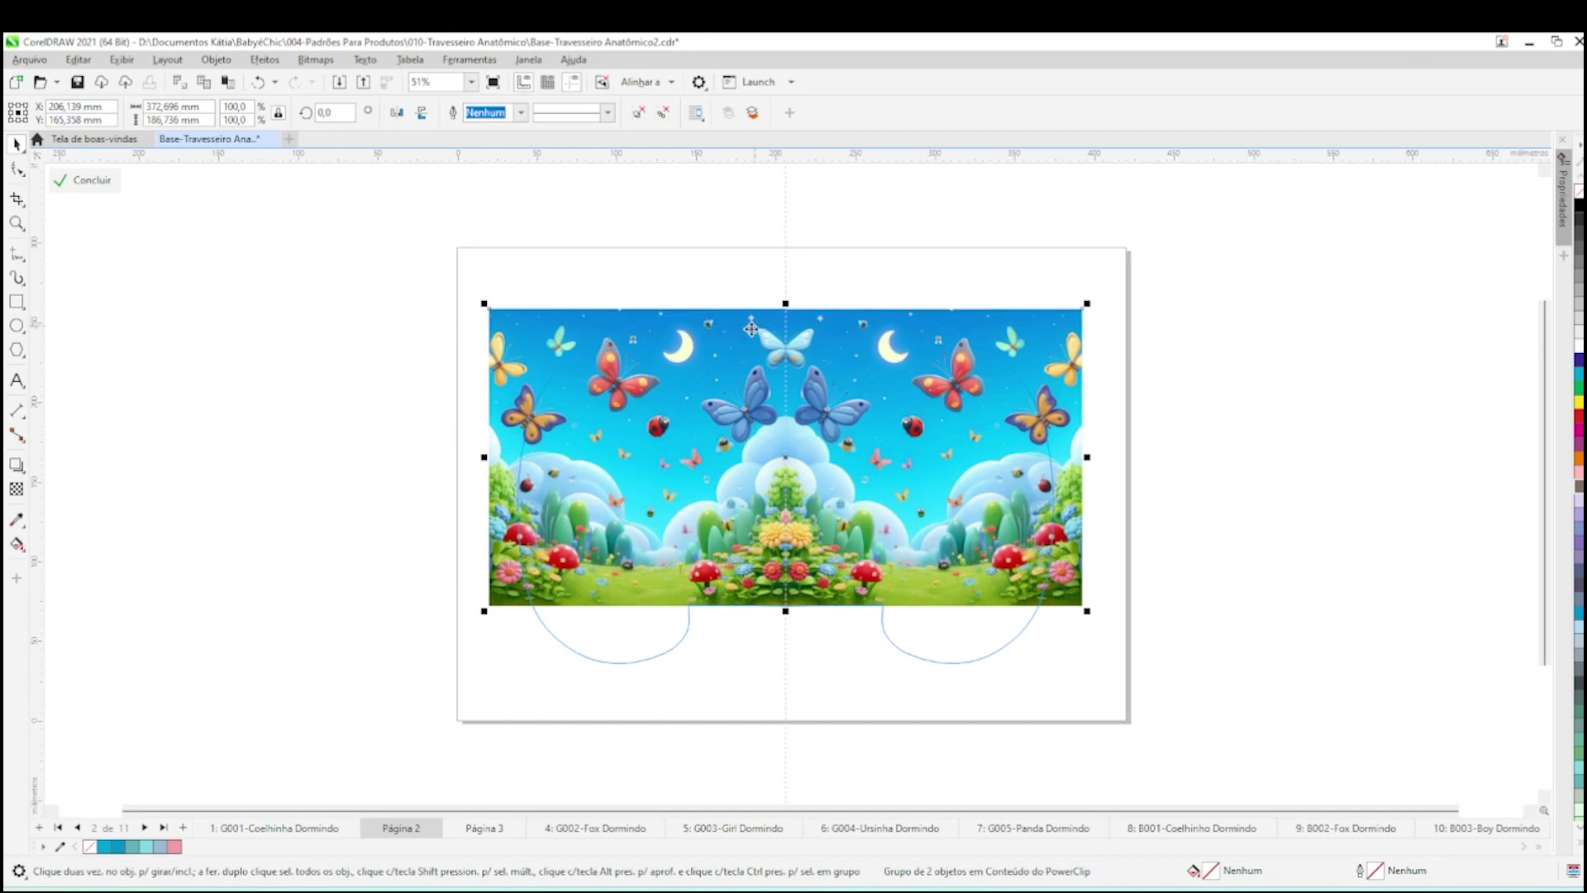
{"action": "left_click_drag", "start_coordinate": [746, 332], "coordinate": [743, 628]}
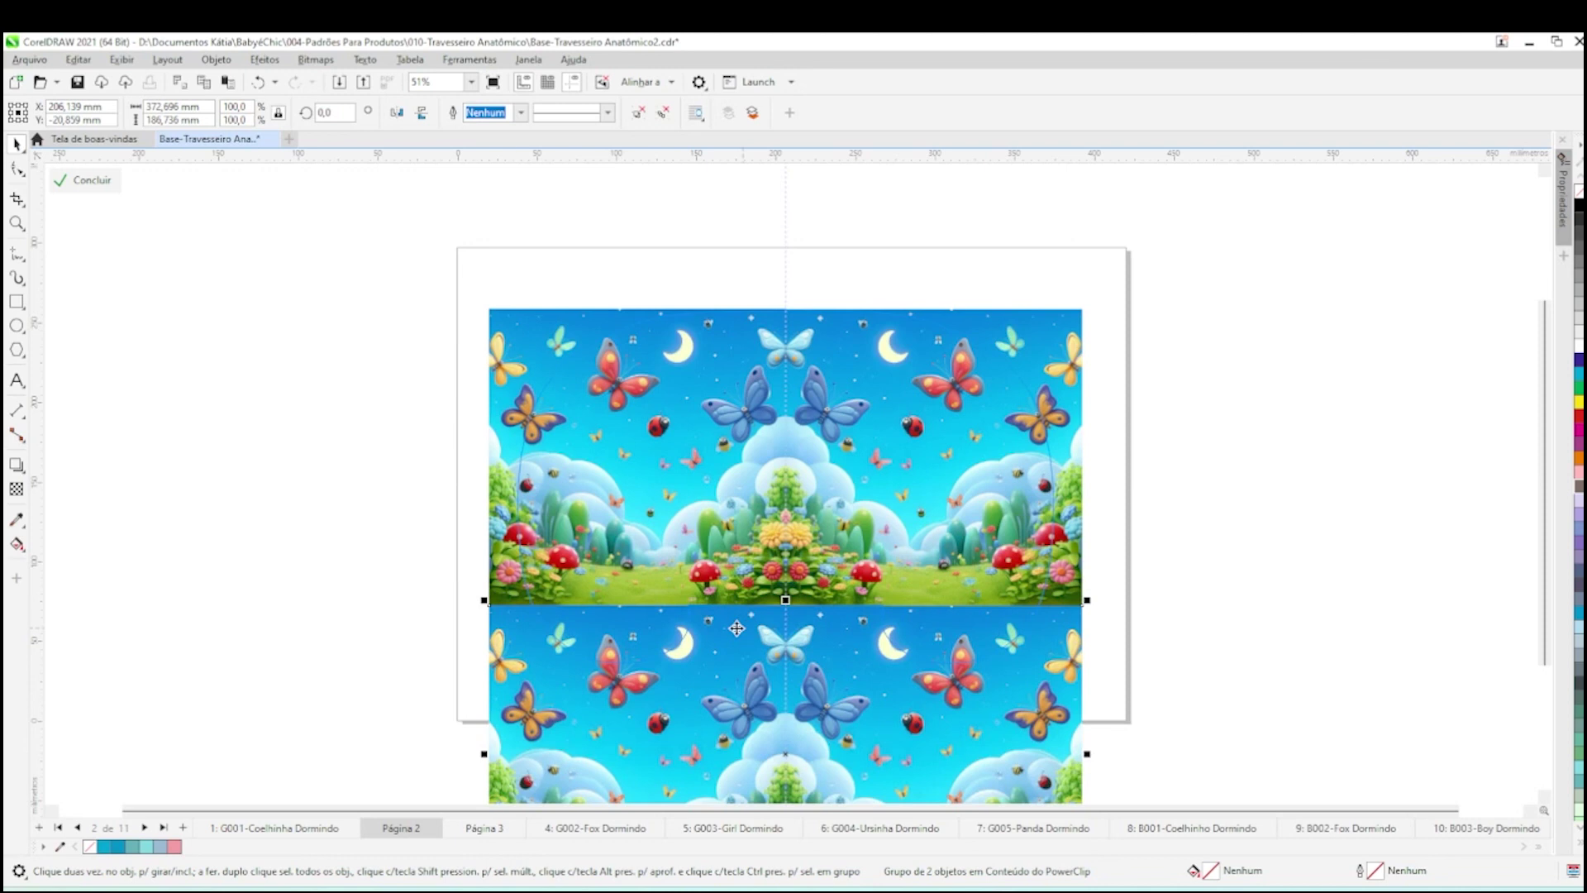
{"action": "left_click", "coordinate": [424, 114]}
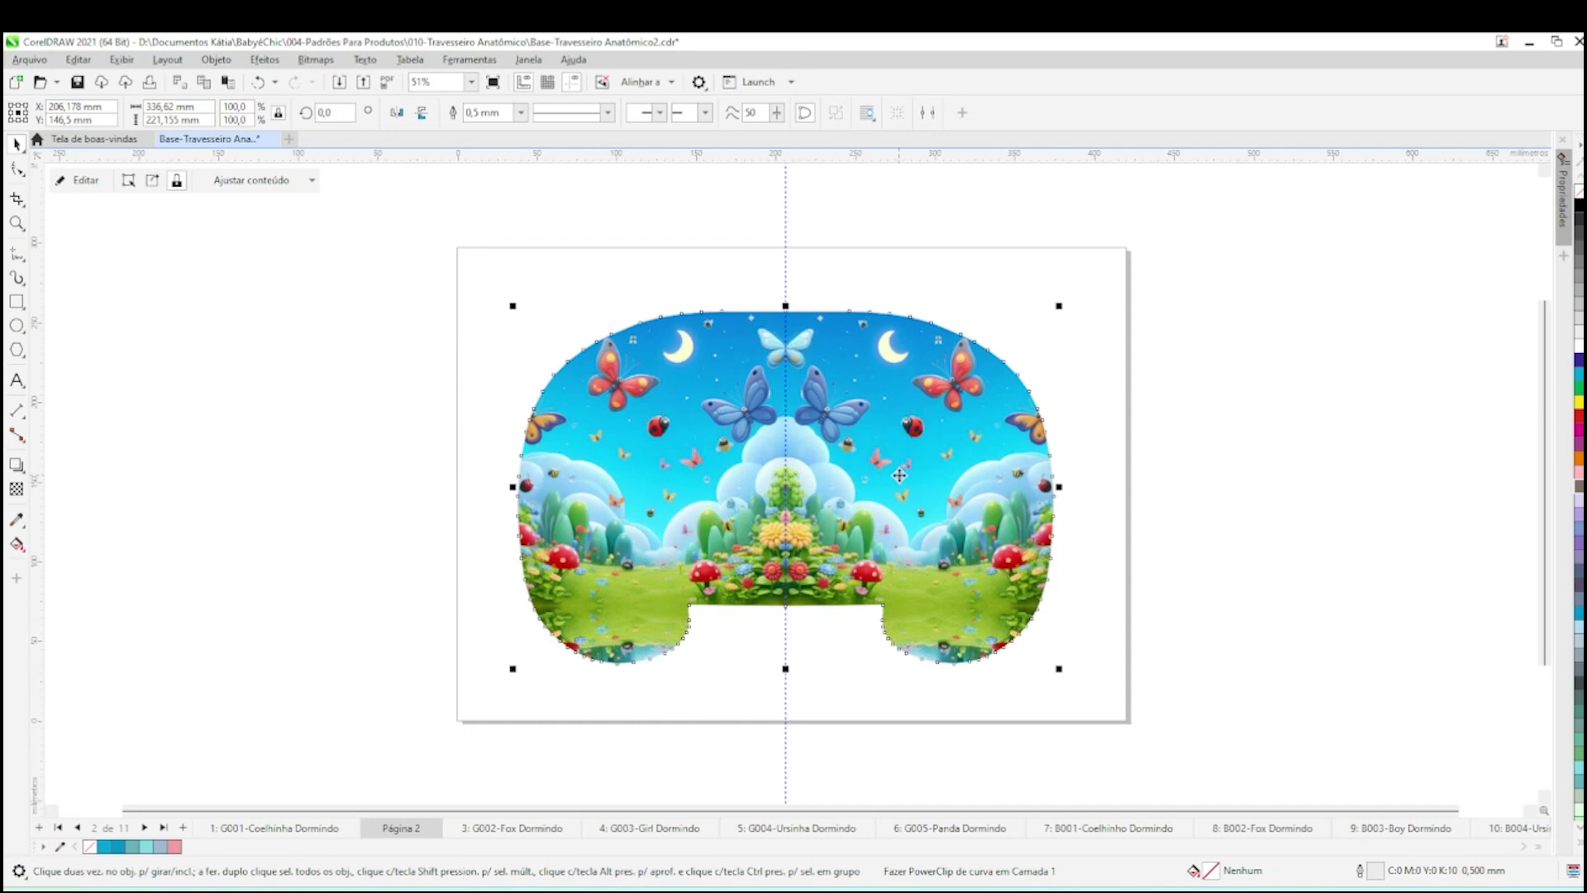
Step: Deselect the finished pillow and close the Base-Travesseiro Anatômico2 document
{"action": "right_click", "coordinate": [944, 475]}
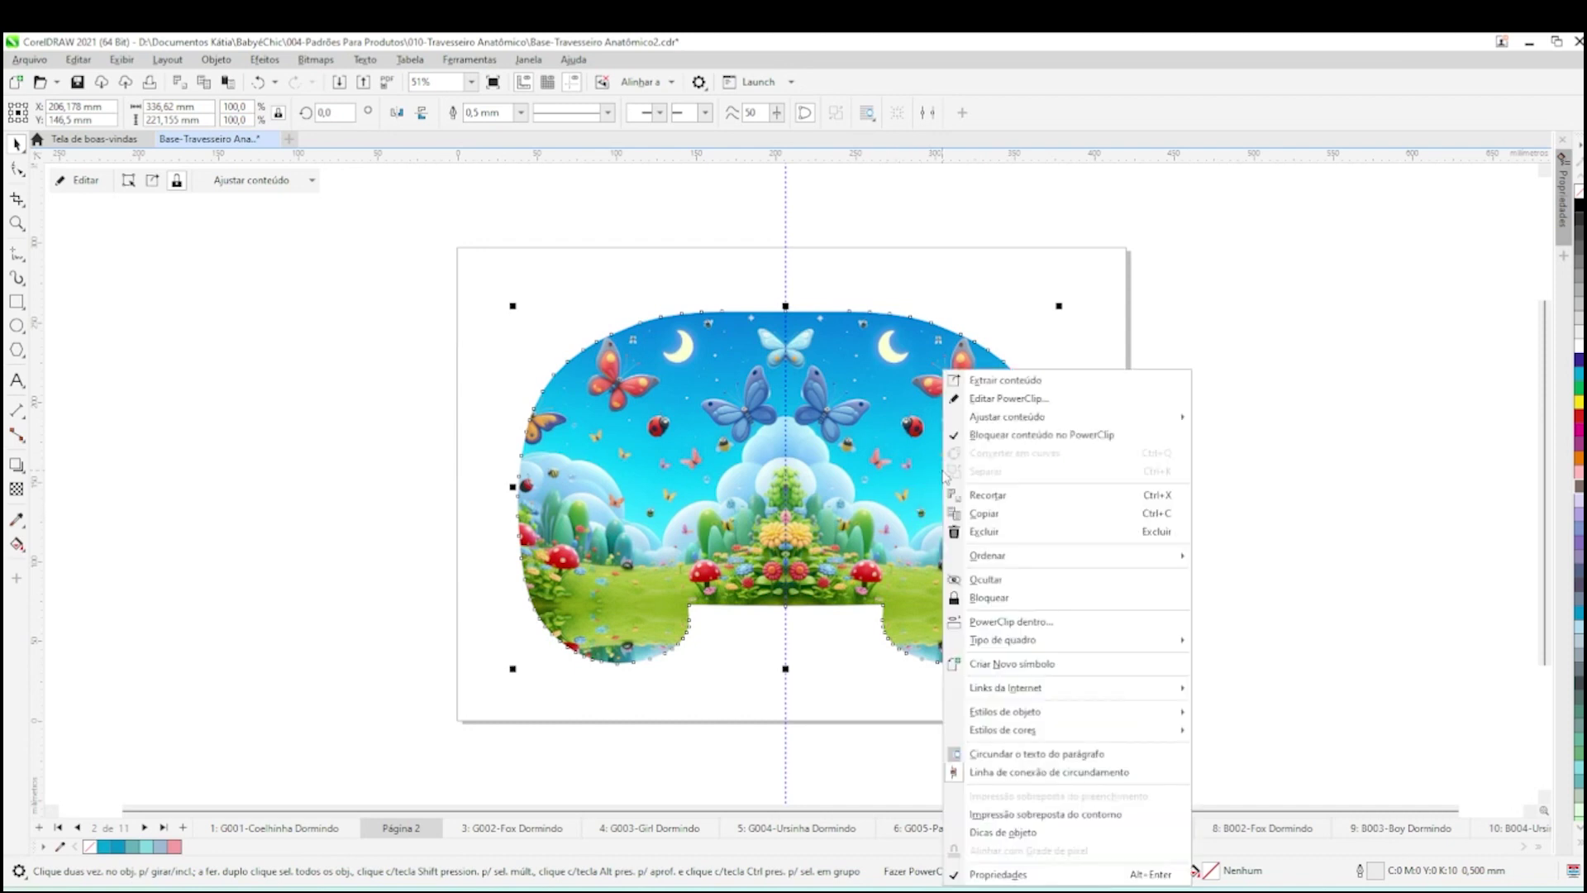
{"action": "left_click", "coordinate": [1325, 411]}
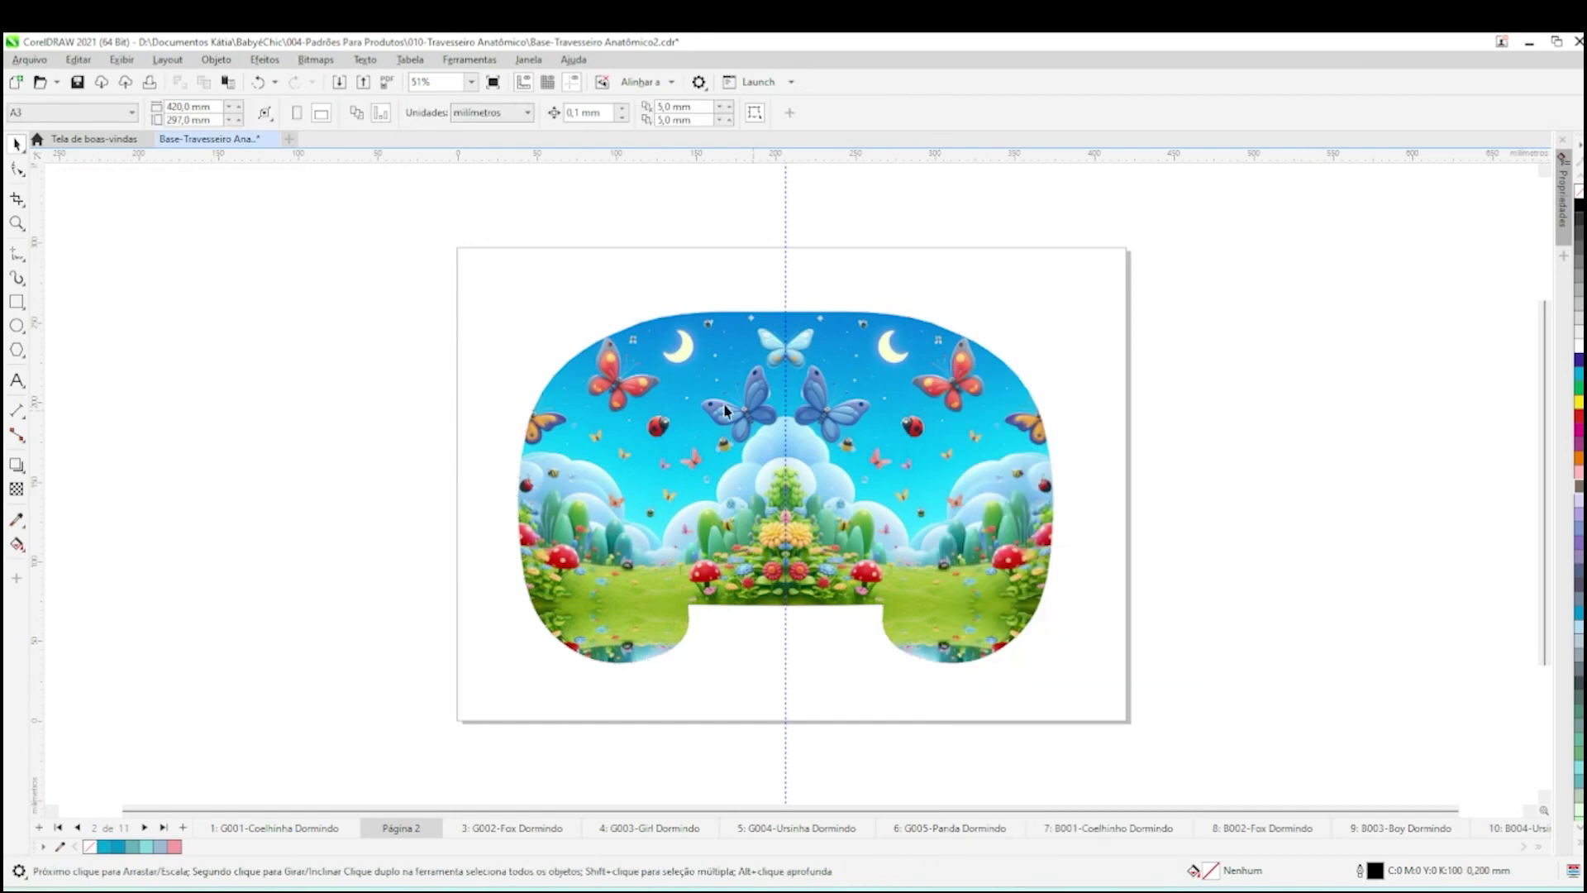
{"action": "left_click", "coordinate": [271, 138]}
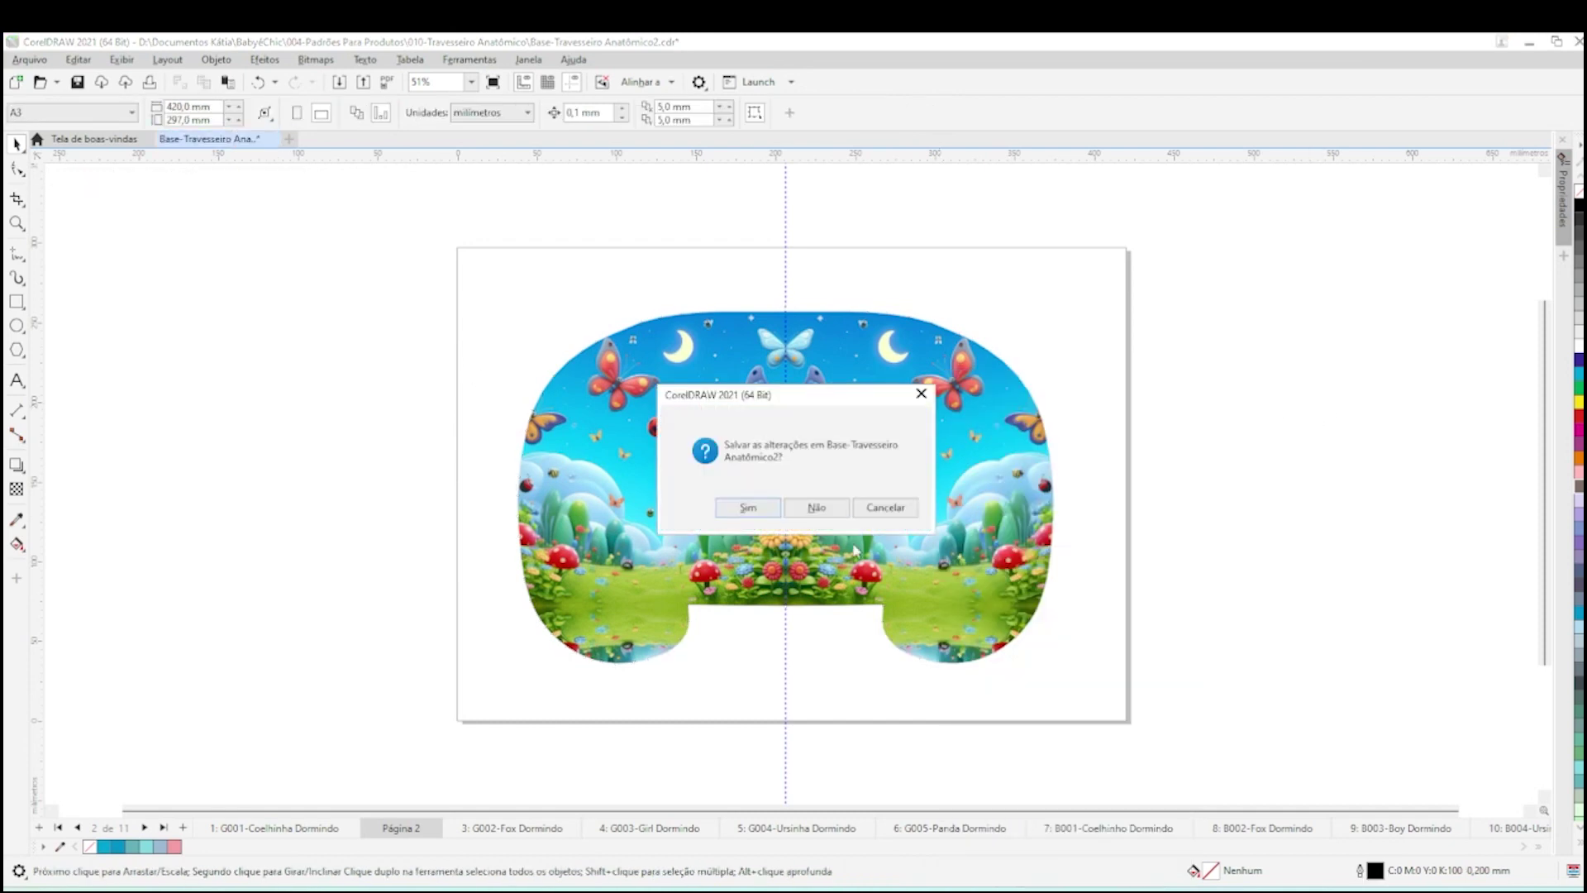
{"action": "key", "text": "Escape"}
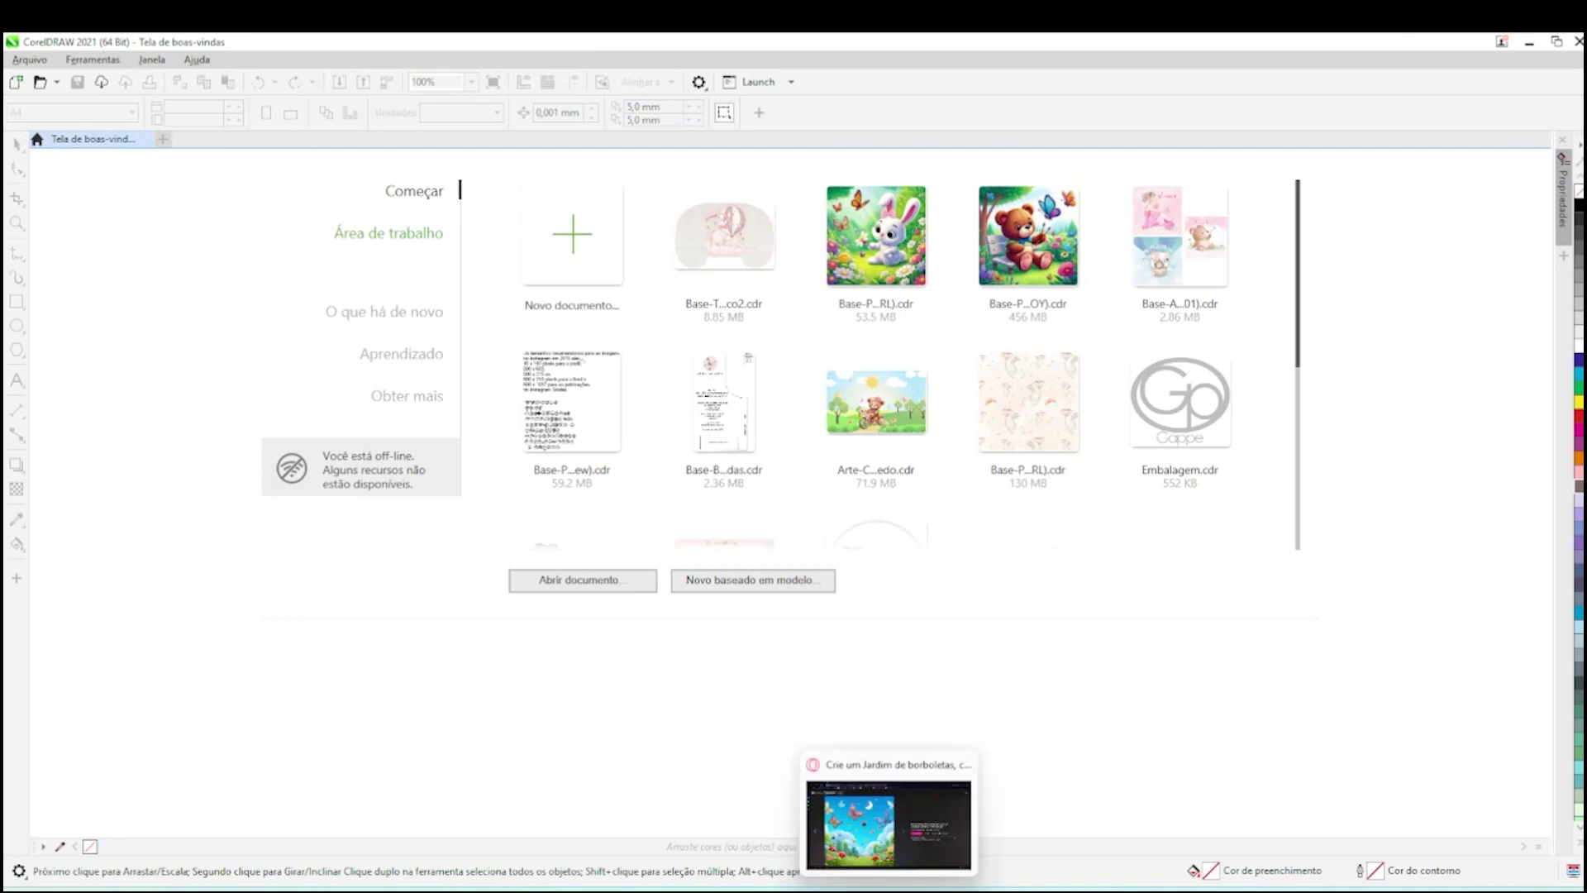
Step: Switch to Bing Image Creator in the browser and close the enlarged view of the butterfly garden image
{"action": "mouse_move", "coordinate": [961, 891]}
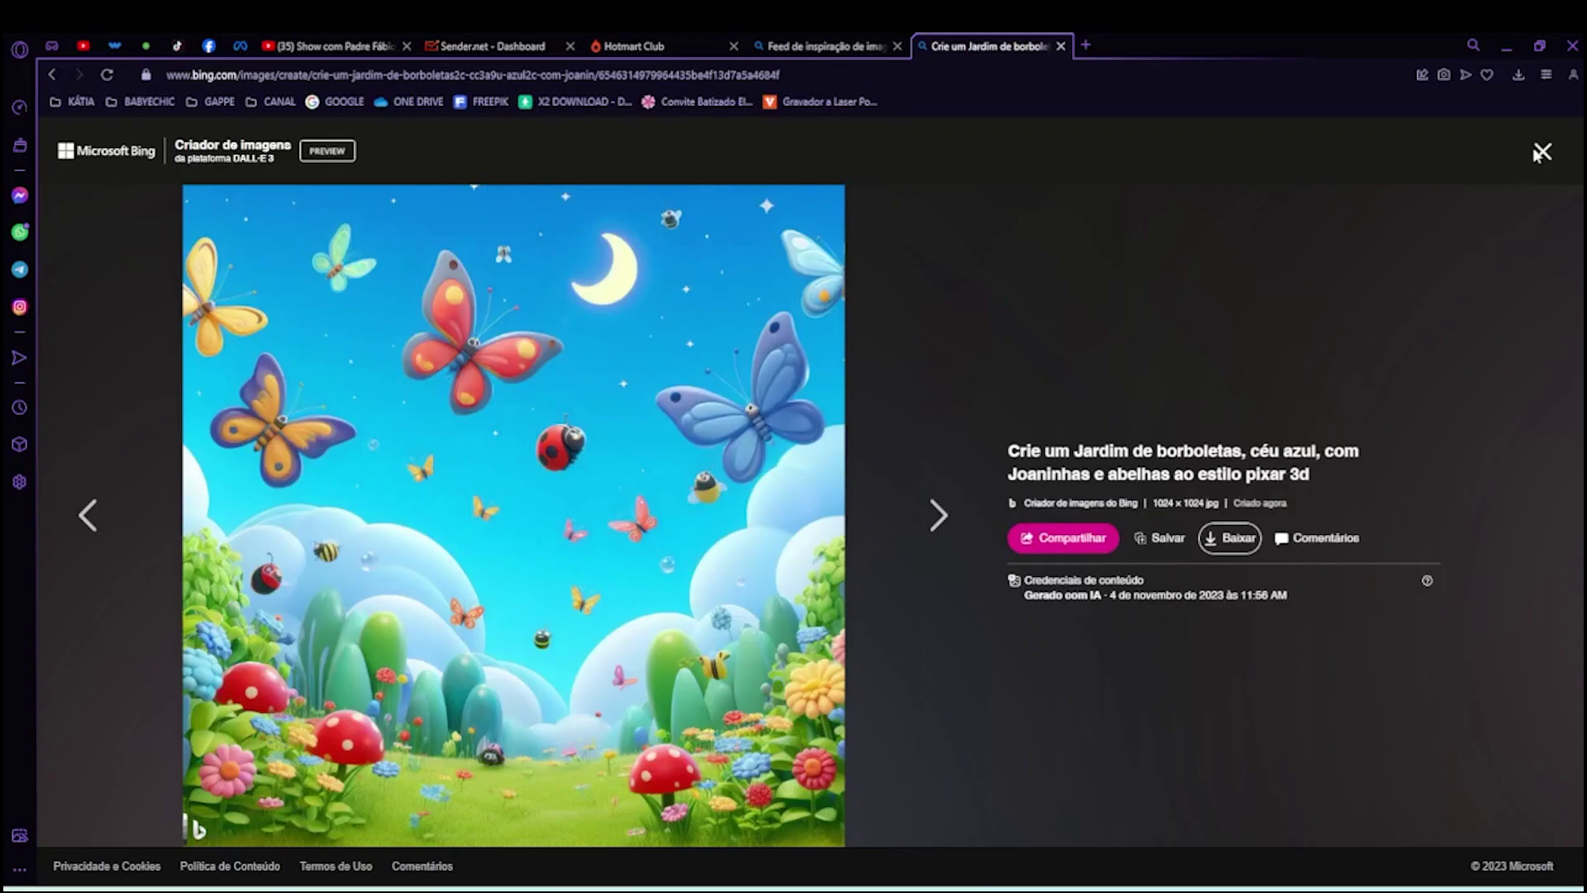
{"action": "left_click", "coordinate": [1541, 152]}
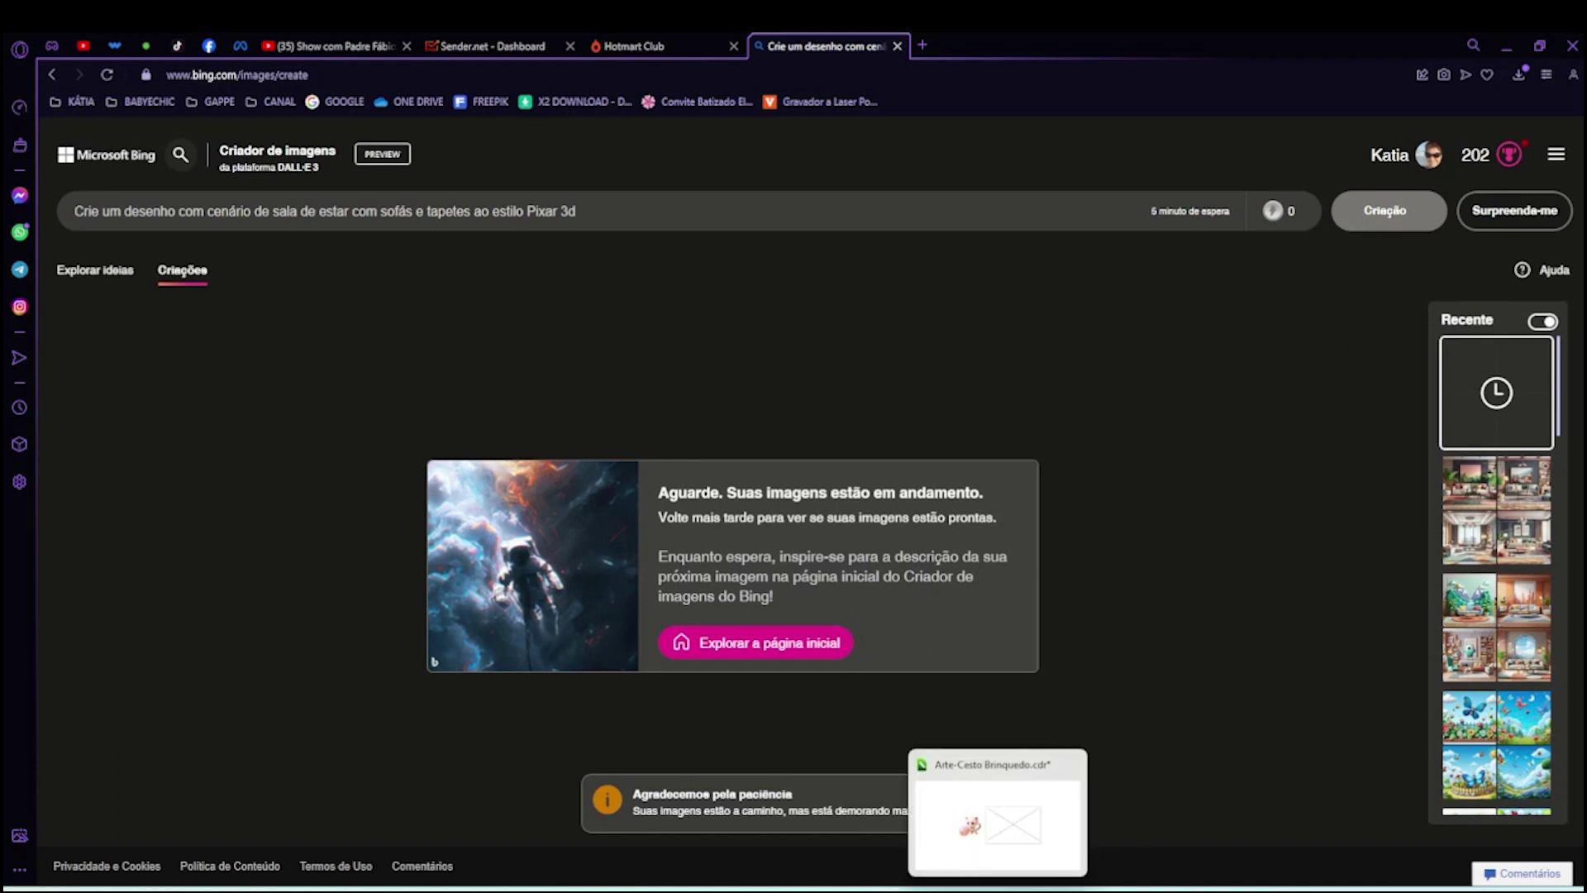
Step: Switch to CorelDRAW, close the Arte-Cesto Brinquedo document without saving its changes, and return to Bing Image Creator
{"action": "left_click", "coordinate": [998, 889]}
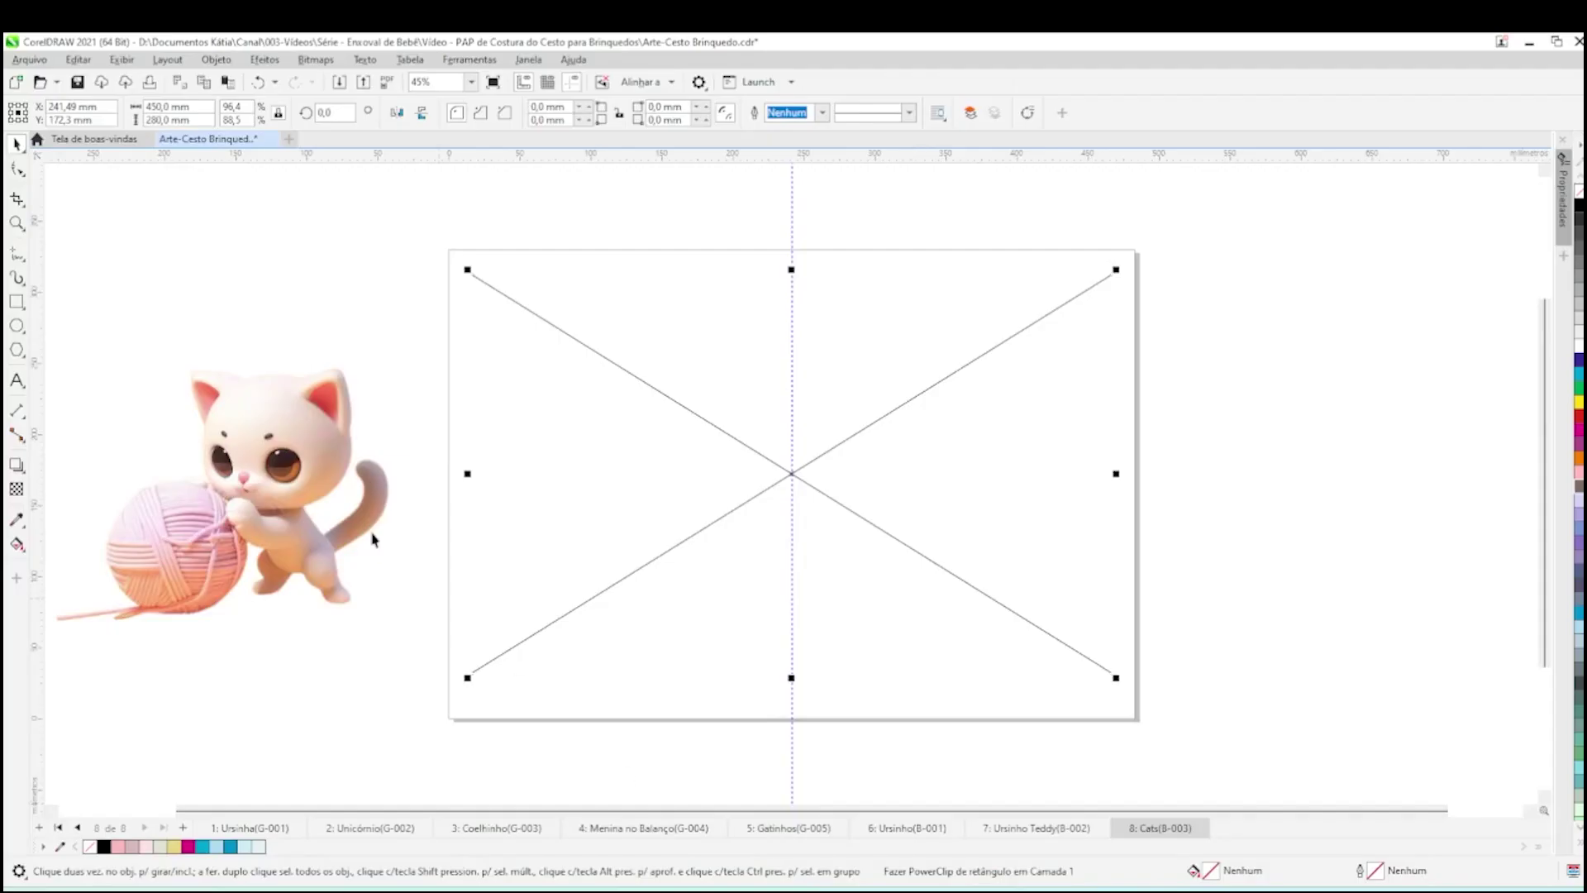
{"action": "left_click", "coordinate": [276, 141]}
{"action": "left_click", "coordinate": [808, 508]}
{"action": "key", "text": "alt+Tab"}
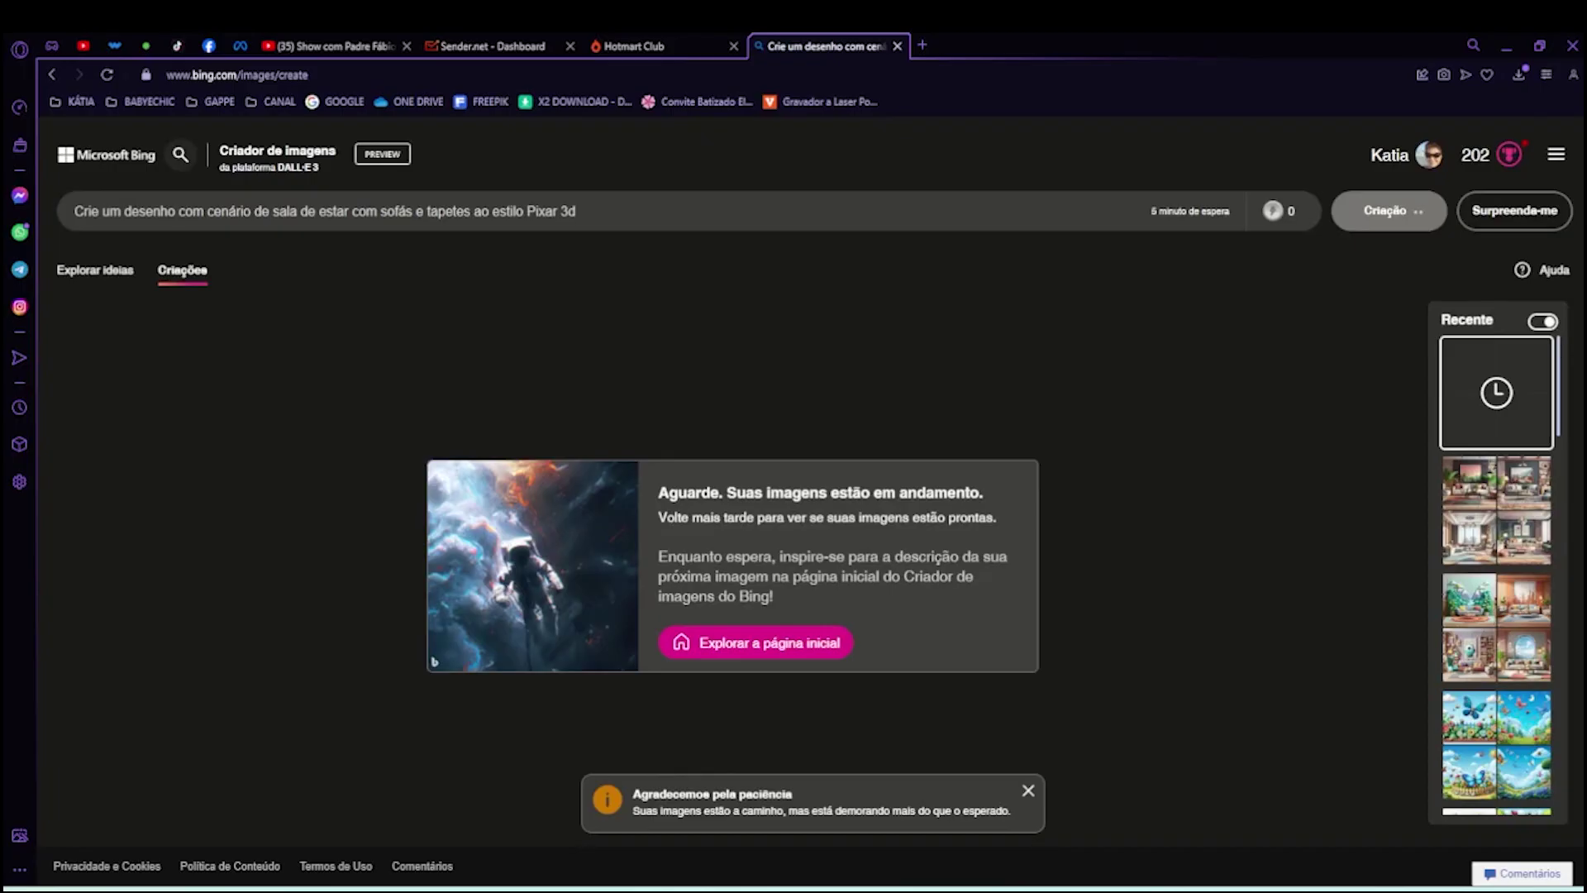